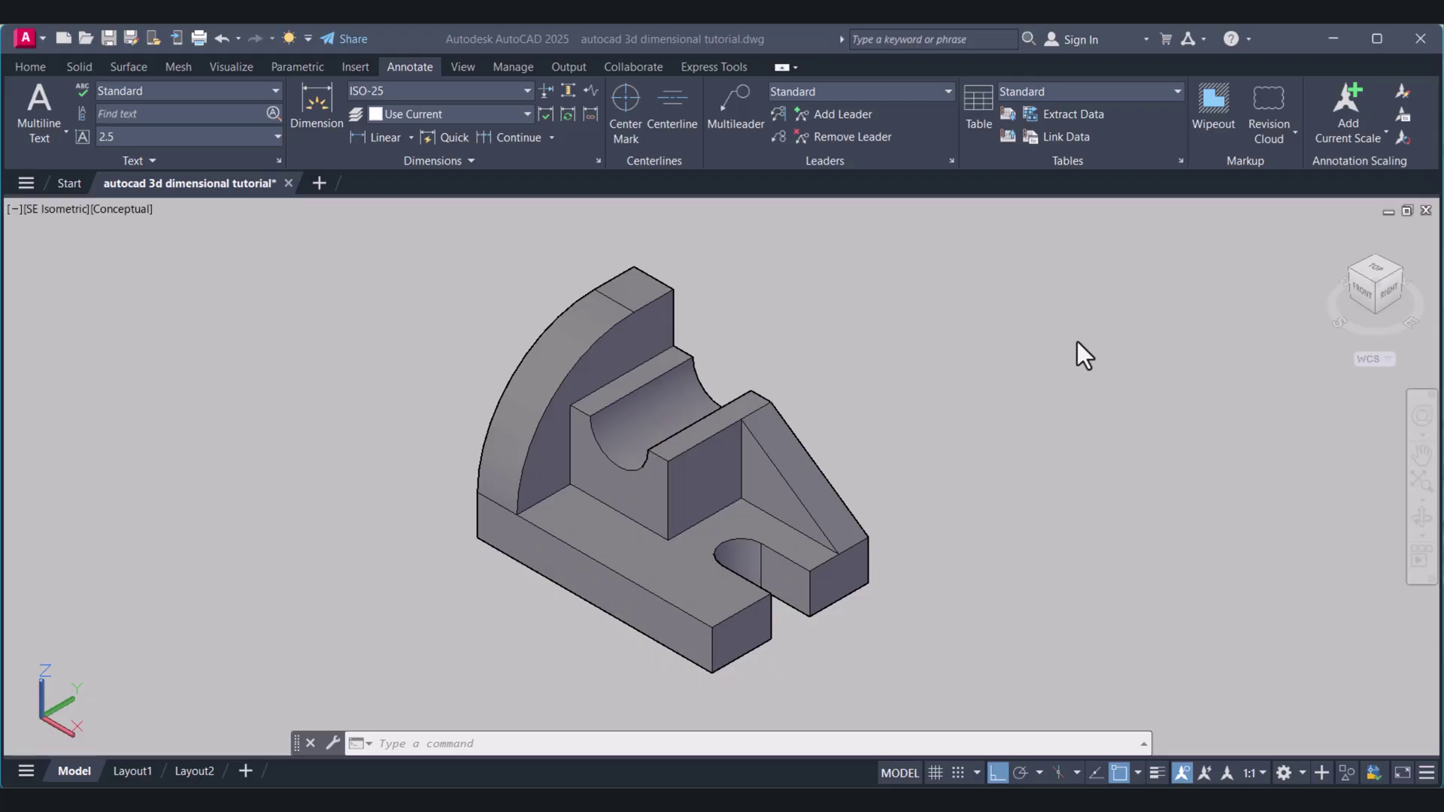
- Orbit the bracket freely to a new viewing angle
scroll(799, 459, down, 2)
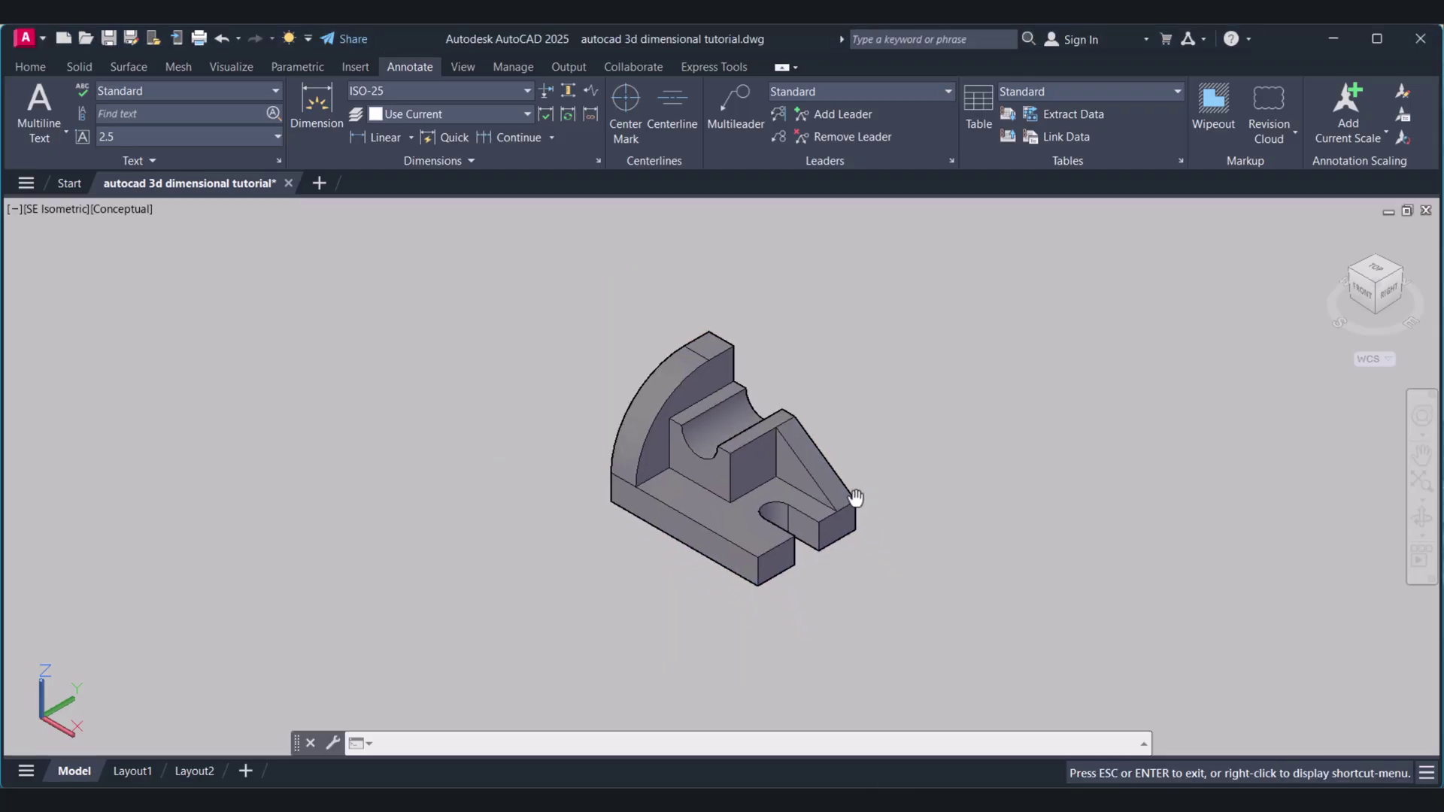
scroll(855, 499, up, 2)
scroll(1373, 526, up, 1)
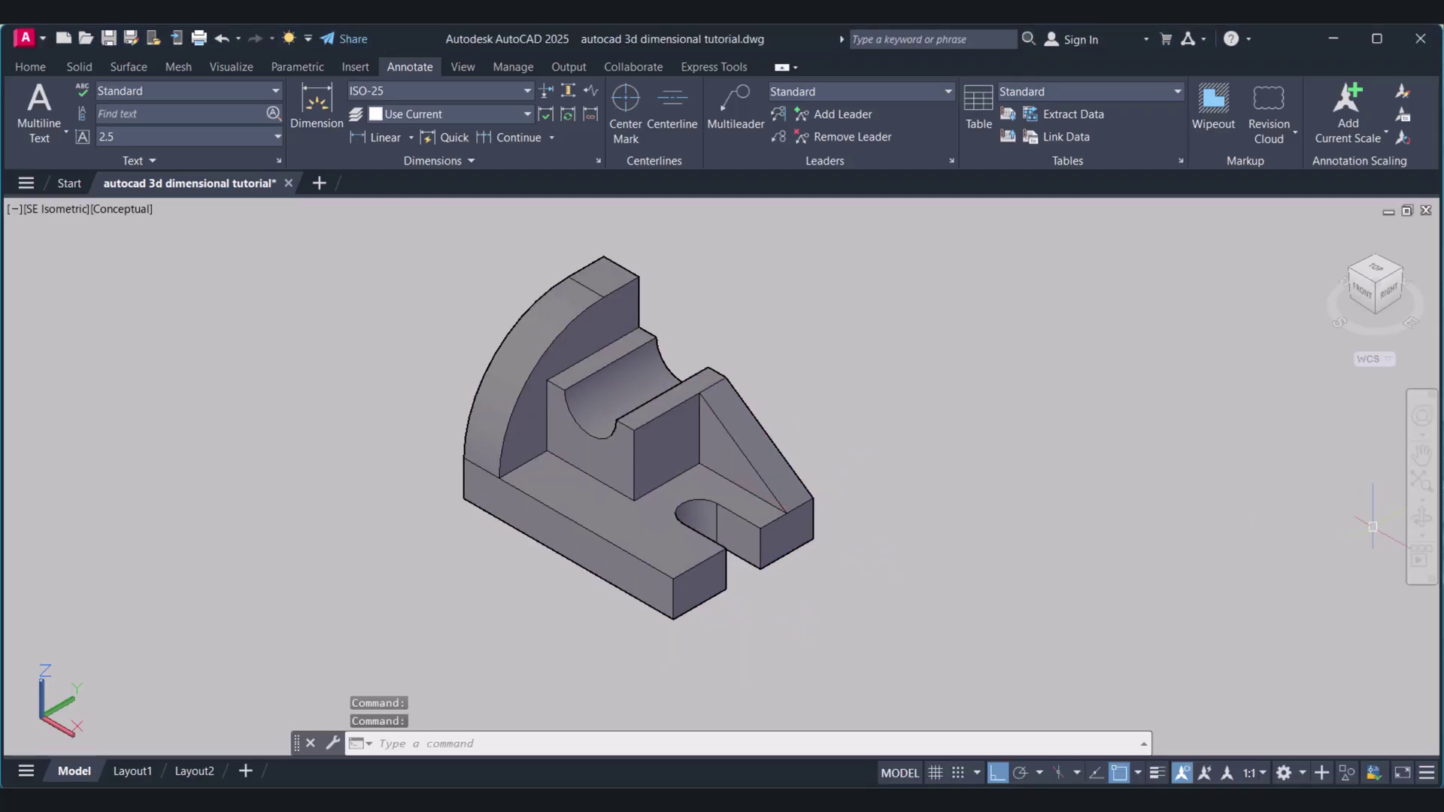
click(1423, 517)
drag(796, 542, 752, 522)
key(Escape)
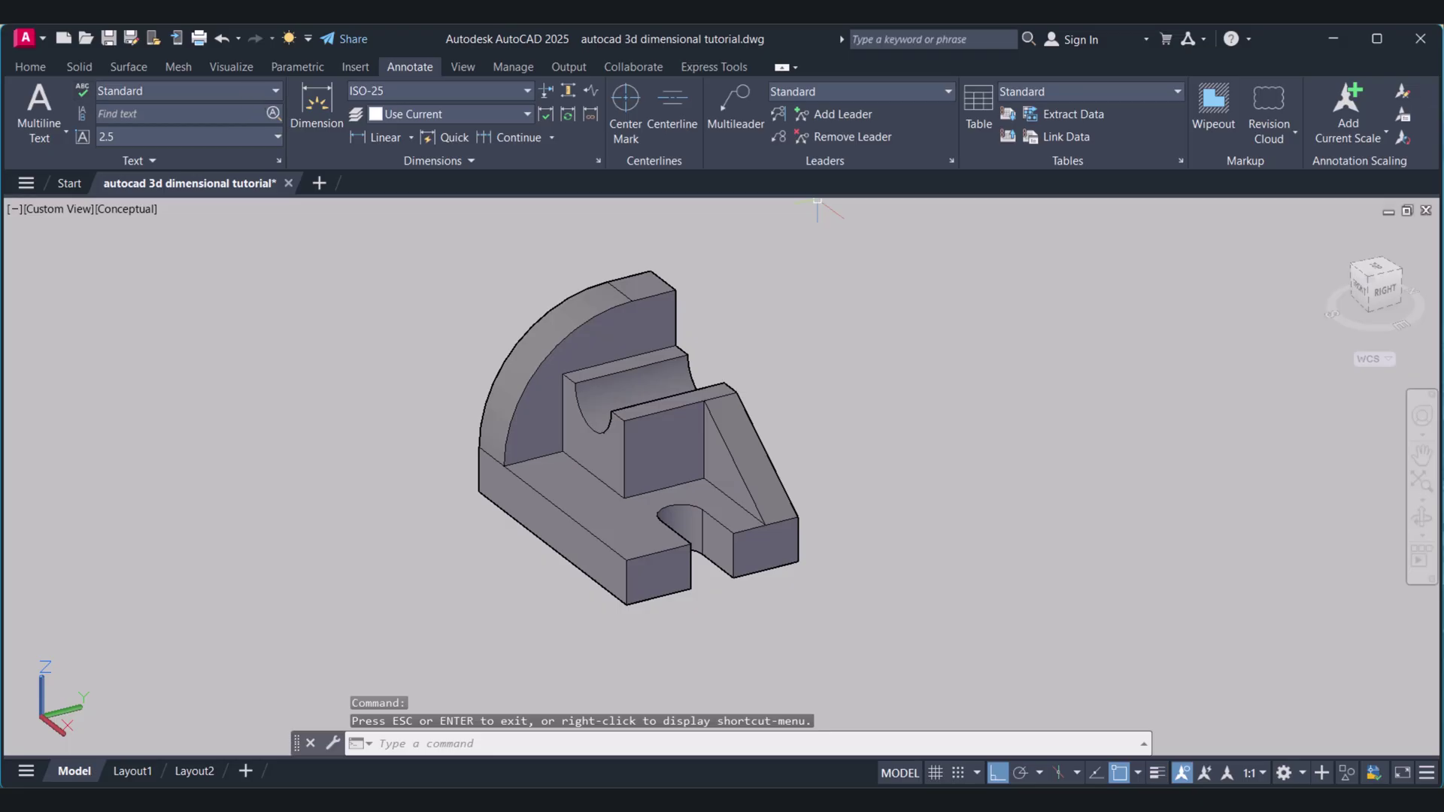
- Switch to the SE Isometric preset view and zoom in on the part
click(21, 66)
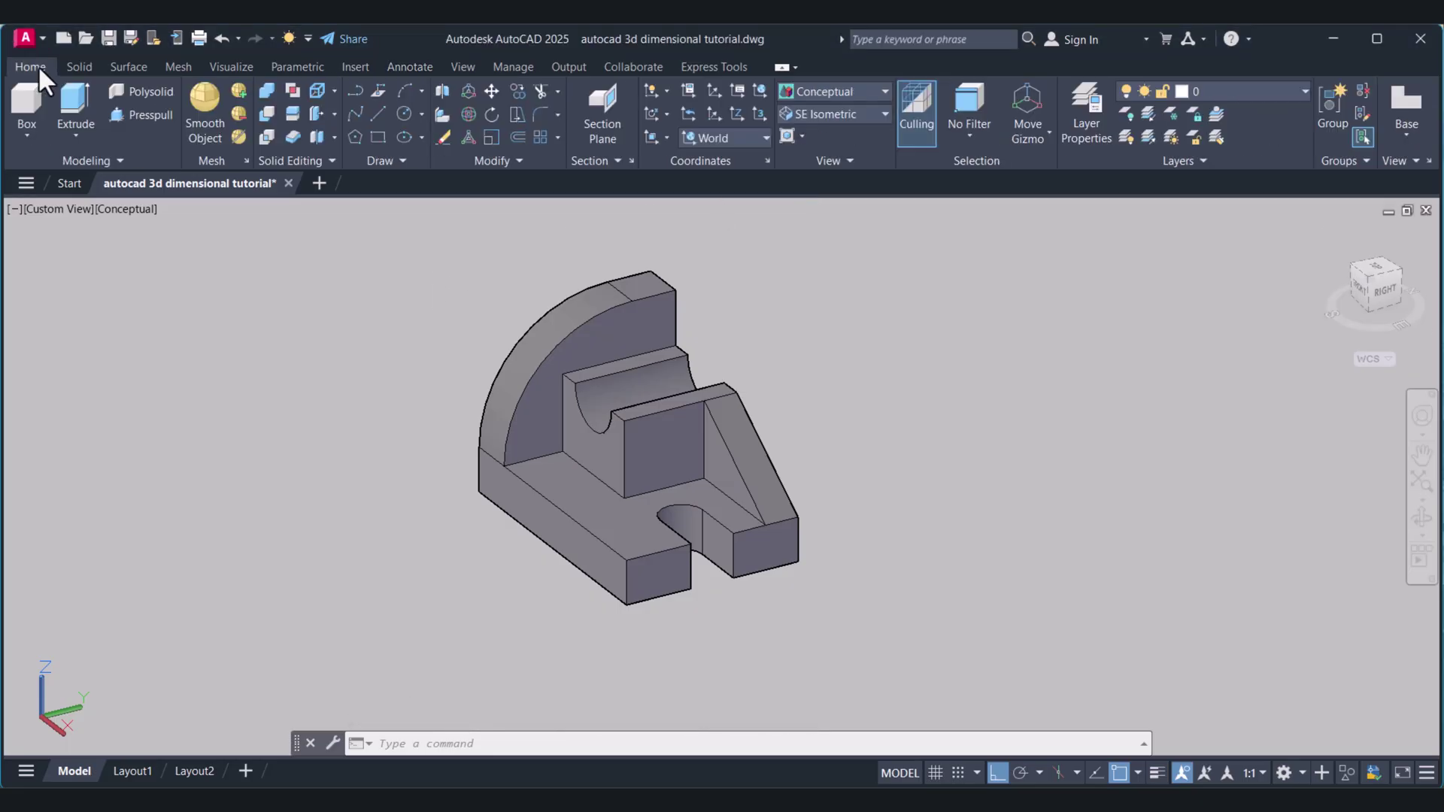
click(843, 115)
click(831, 265)
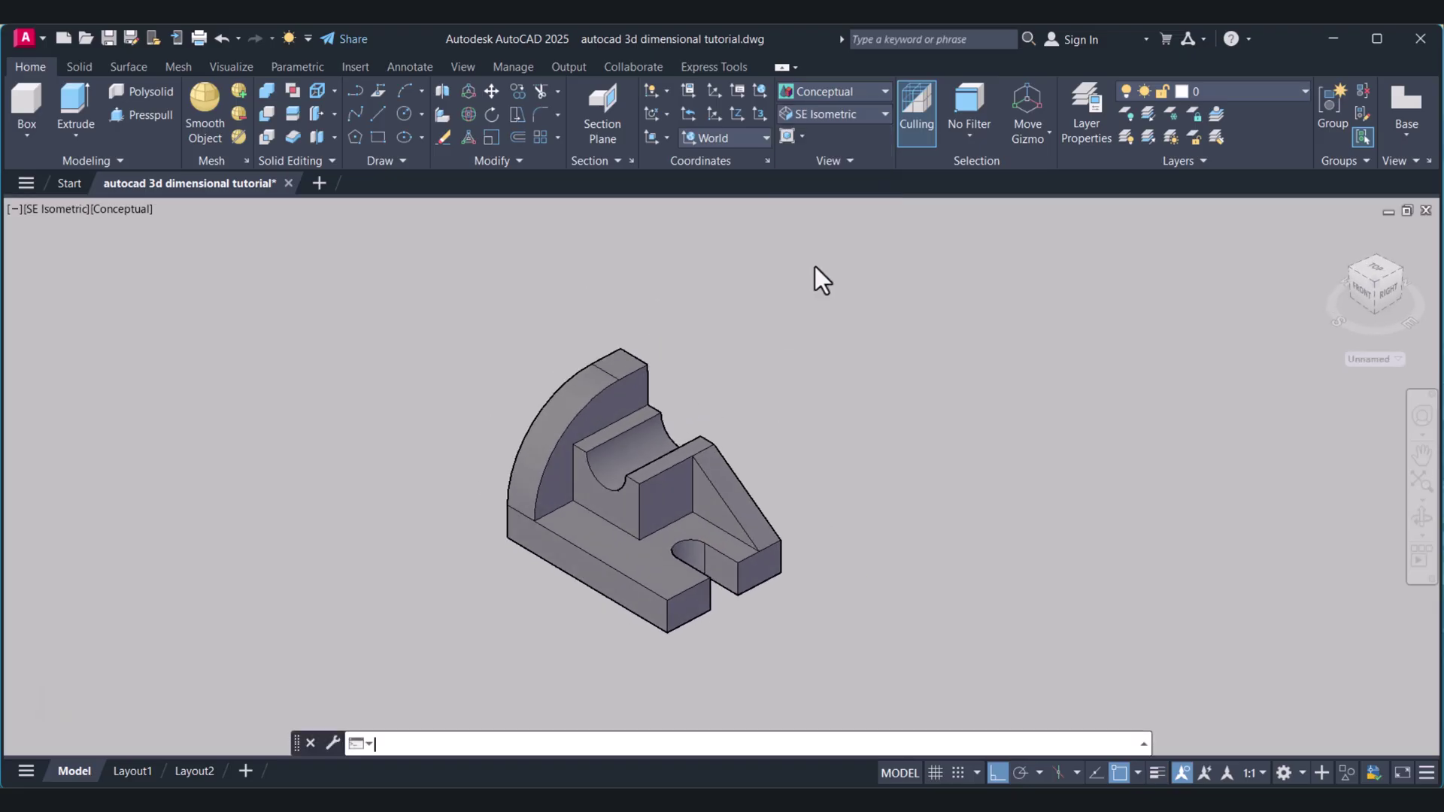
scroll(632, 519, up, 4)
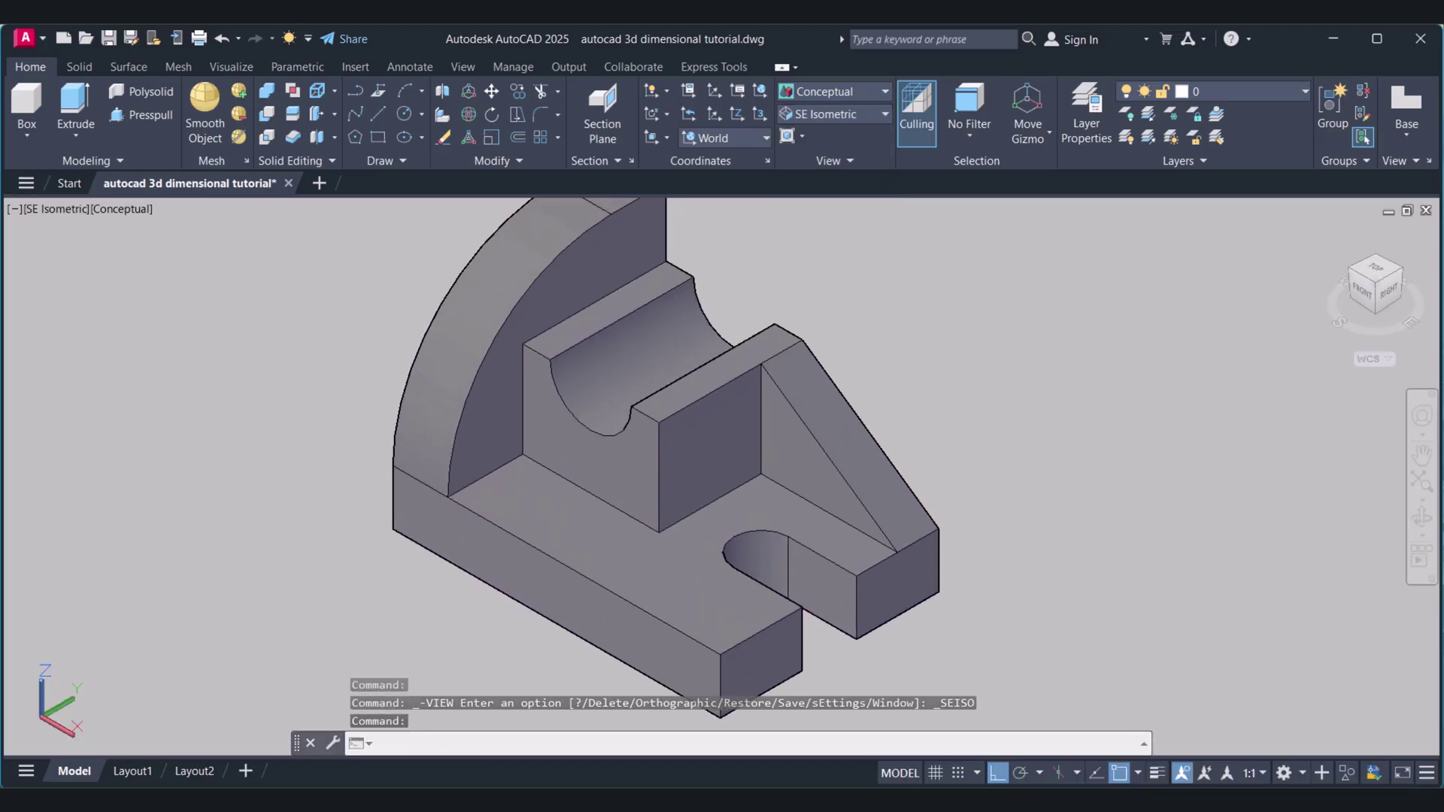
- Use the D command to modify ISO-25 and open its Text Style dialog from the Text tab
text(D)
key(Return)
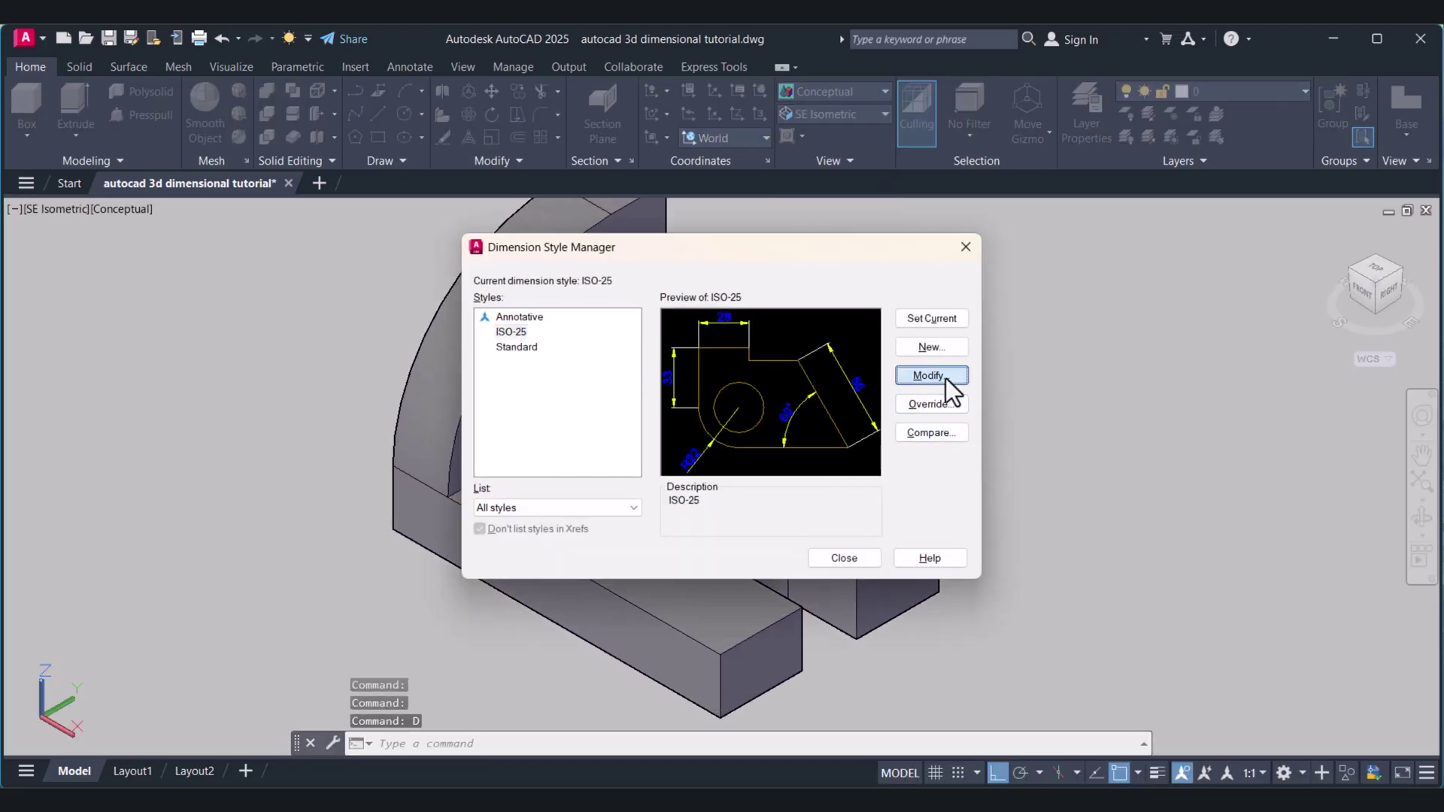
click(929, 375)
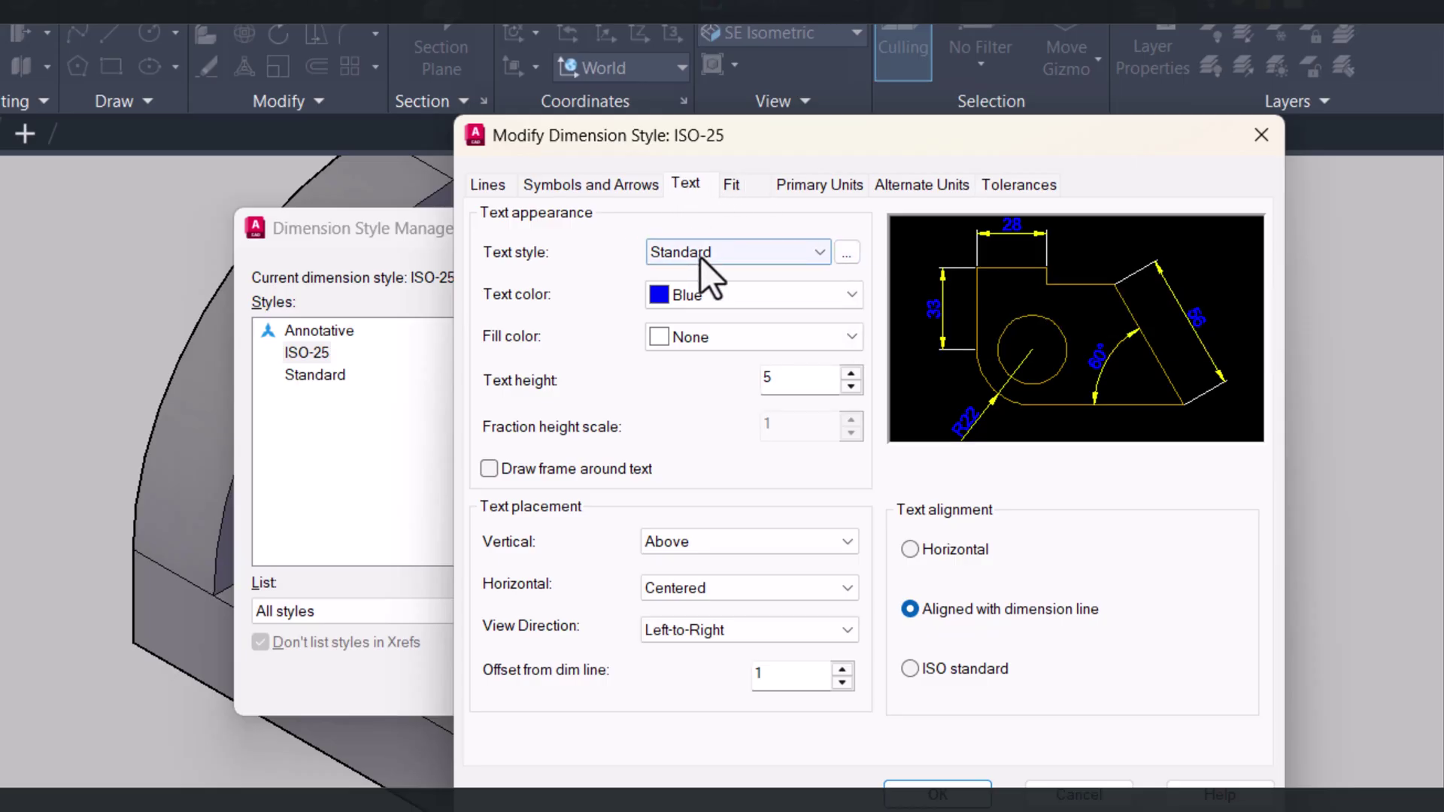
click(847, 254)
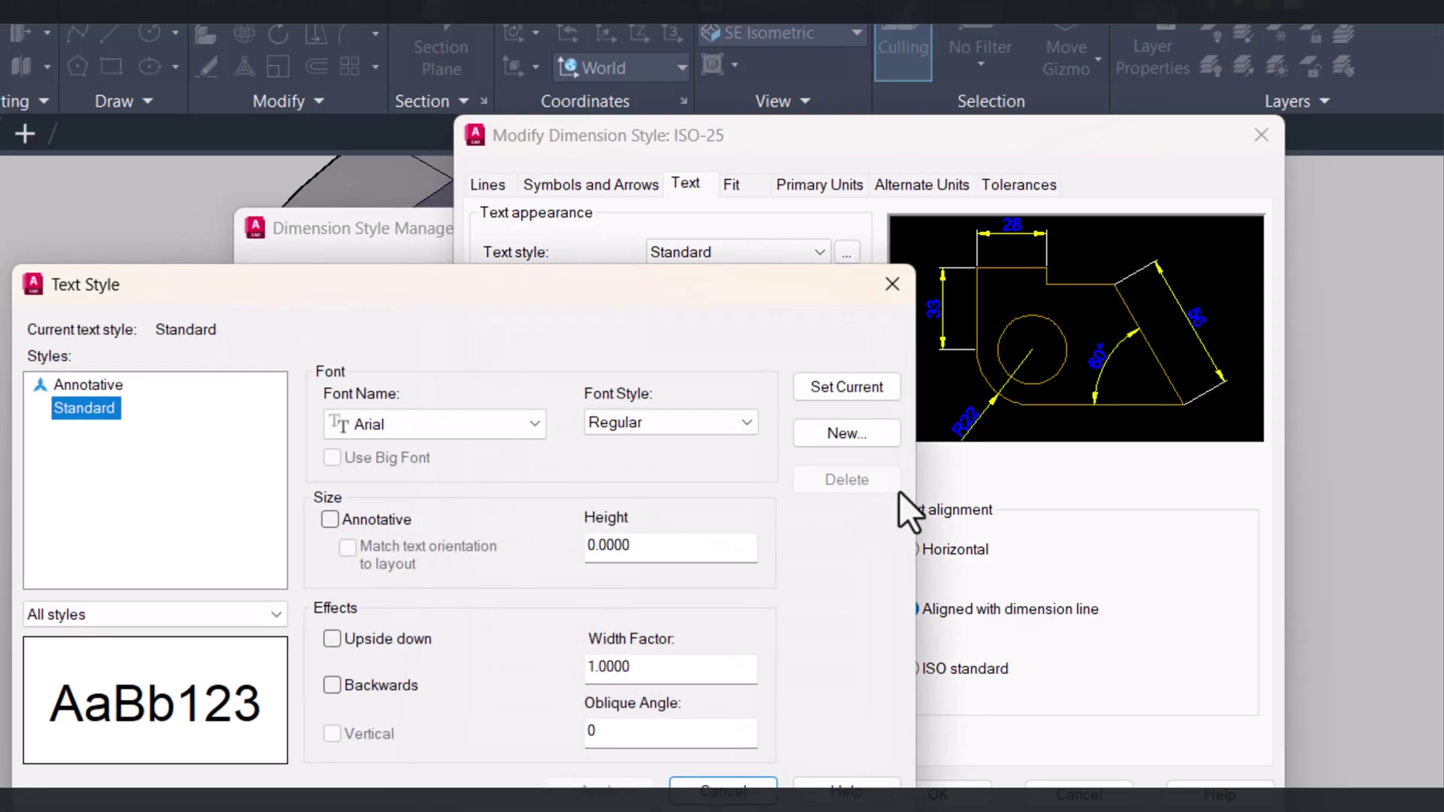
- Create a new text style named 30 with a 30° oblique angle
click(858, 434)
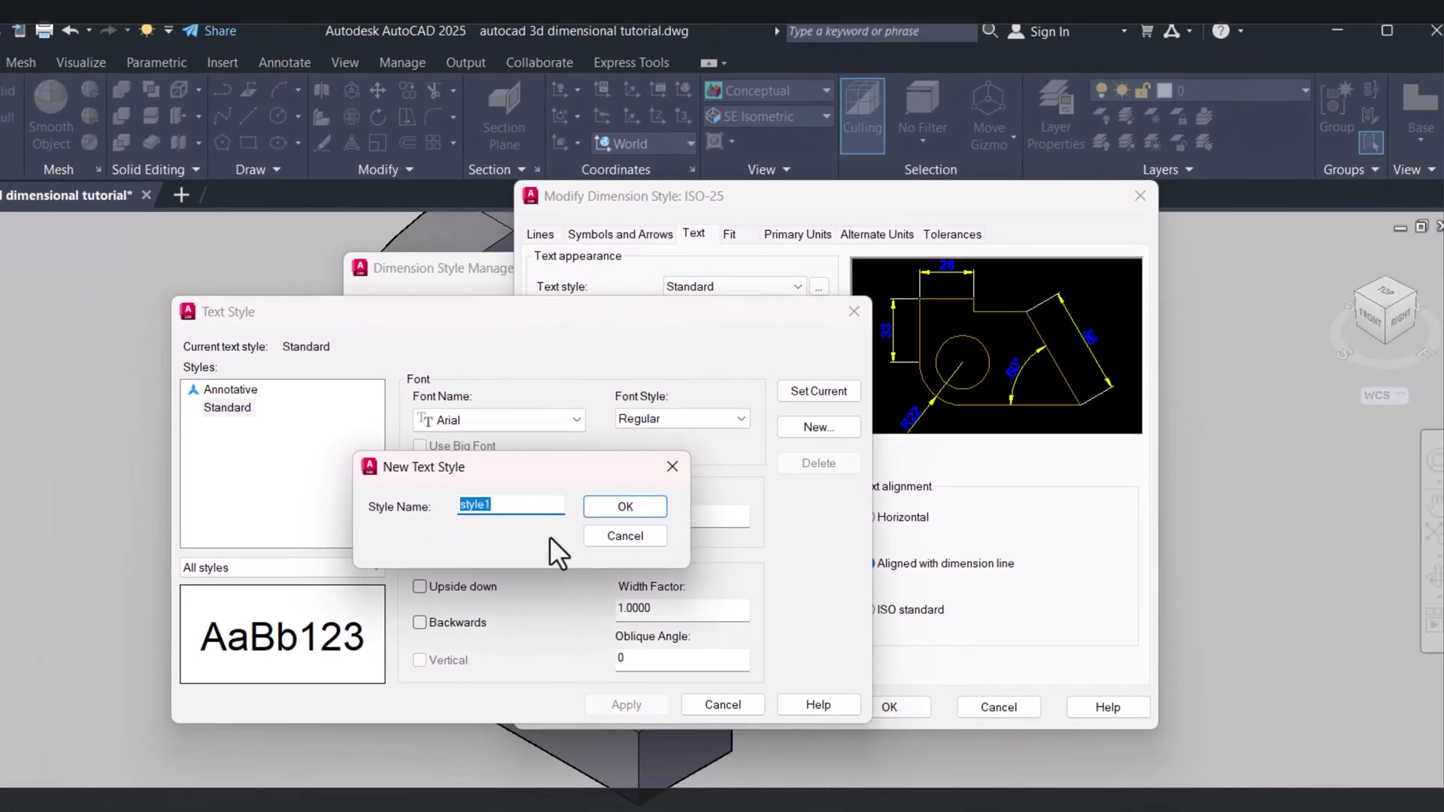
text(30)
click(641, 515)
click(636, 660)
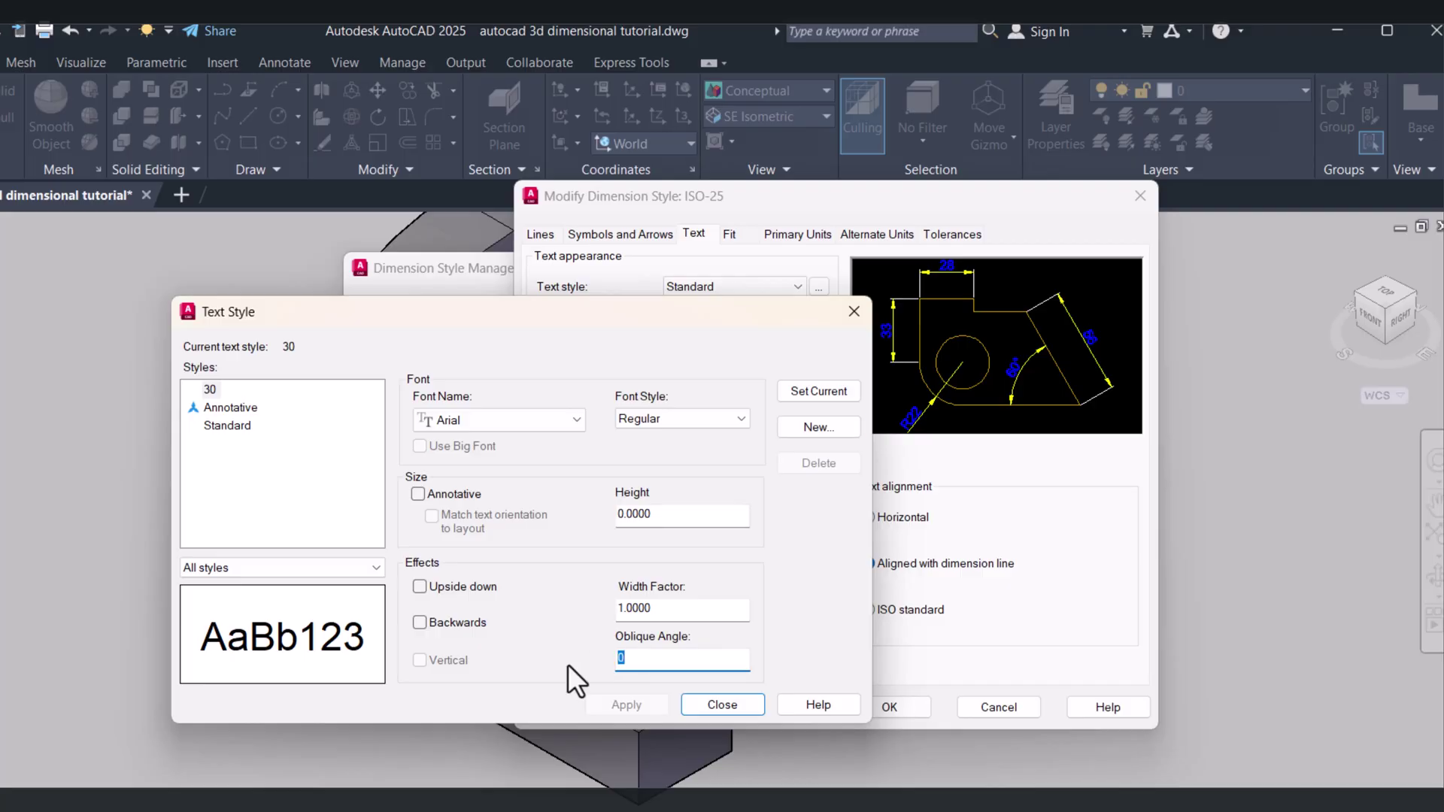
text(30)
click(616, 707)
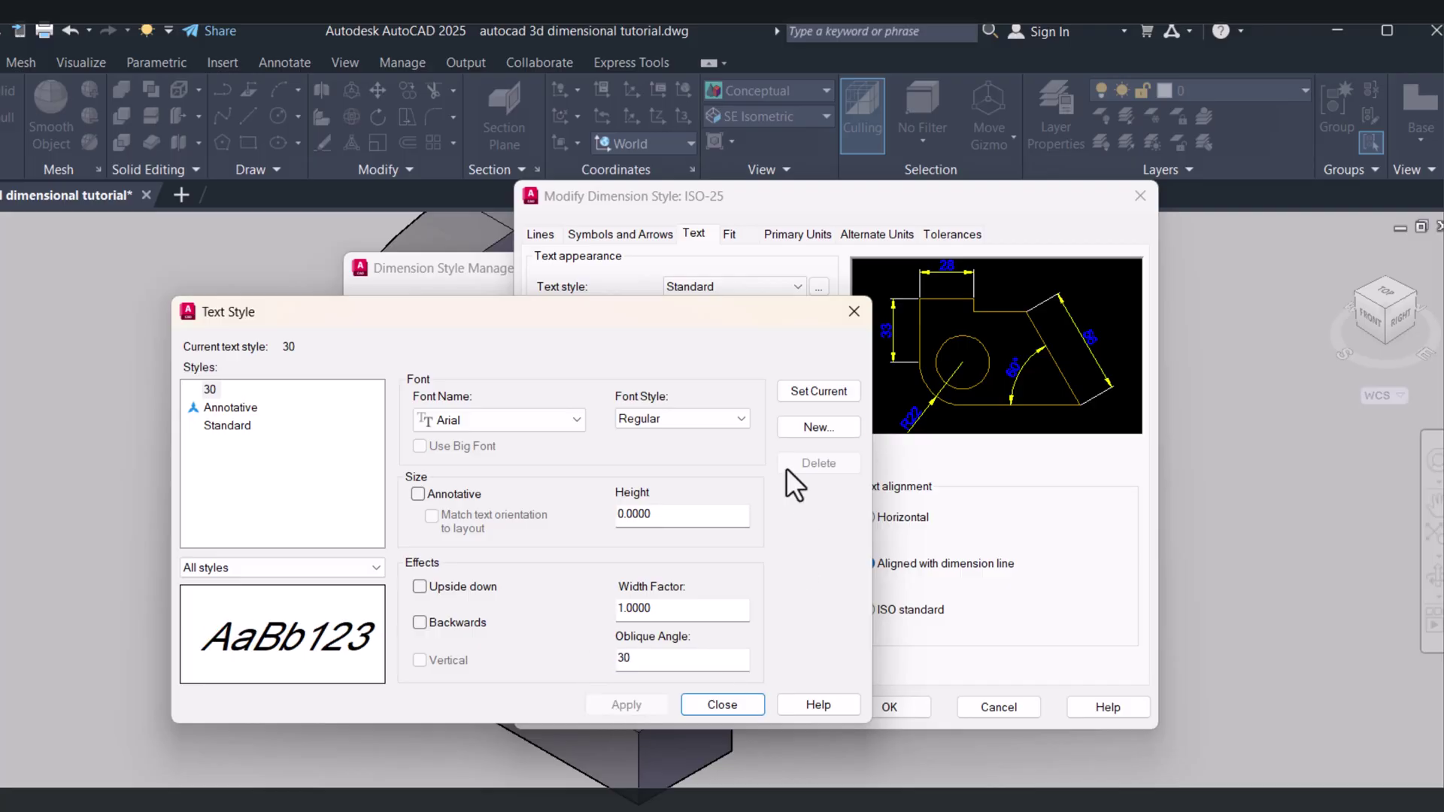
- Create a text style named -30 with a -30° oblique angle, then close and save the changes
click(812, 426)
key(BackSpace)
text(-30)
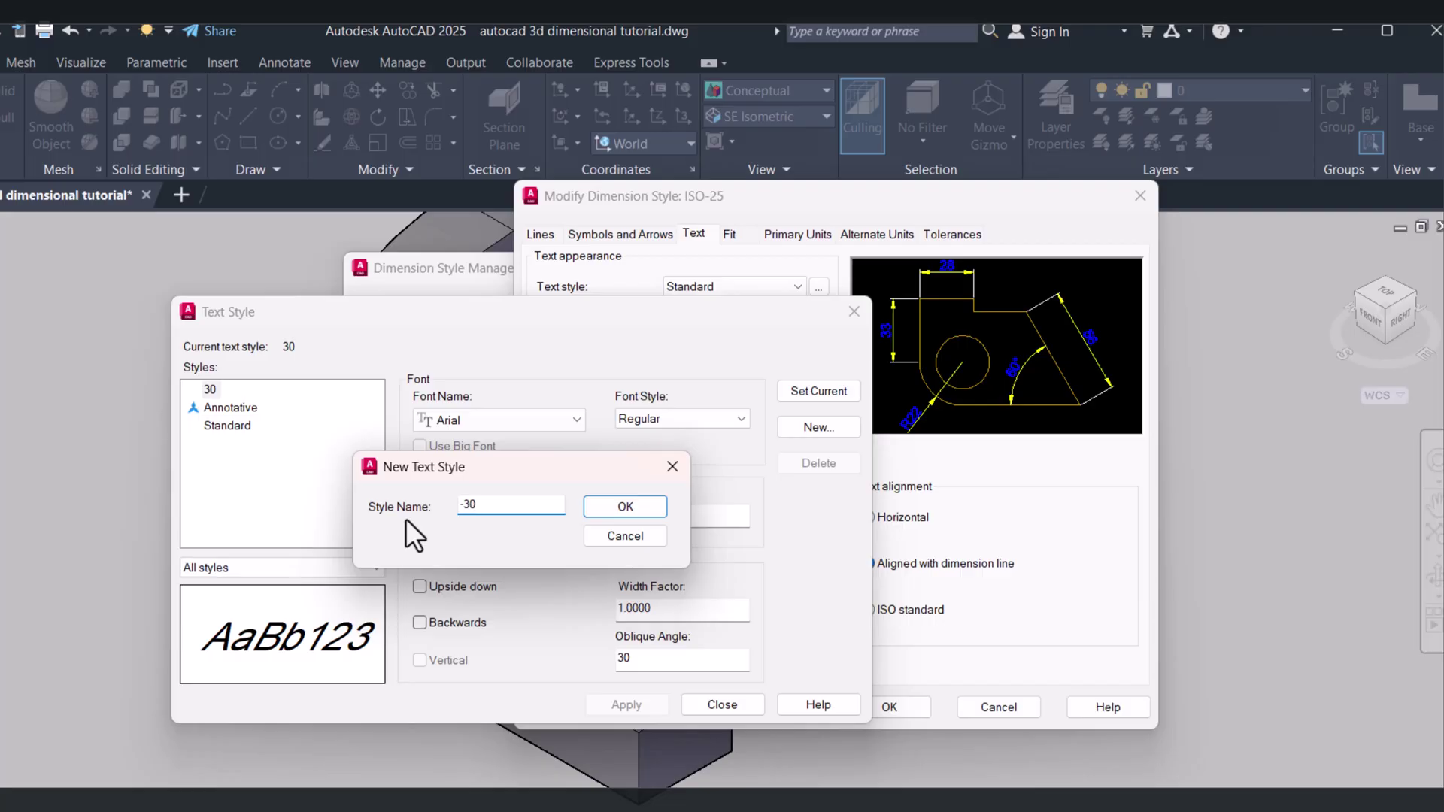
click(602, 510)
click(642, 659)
text(-30)
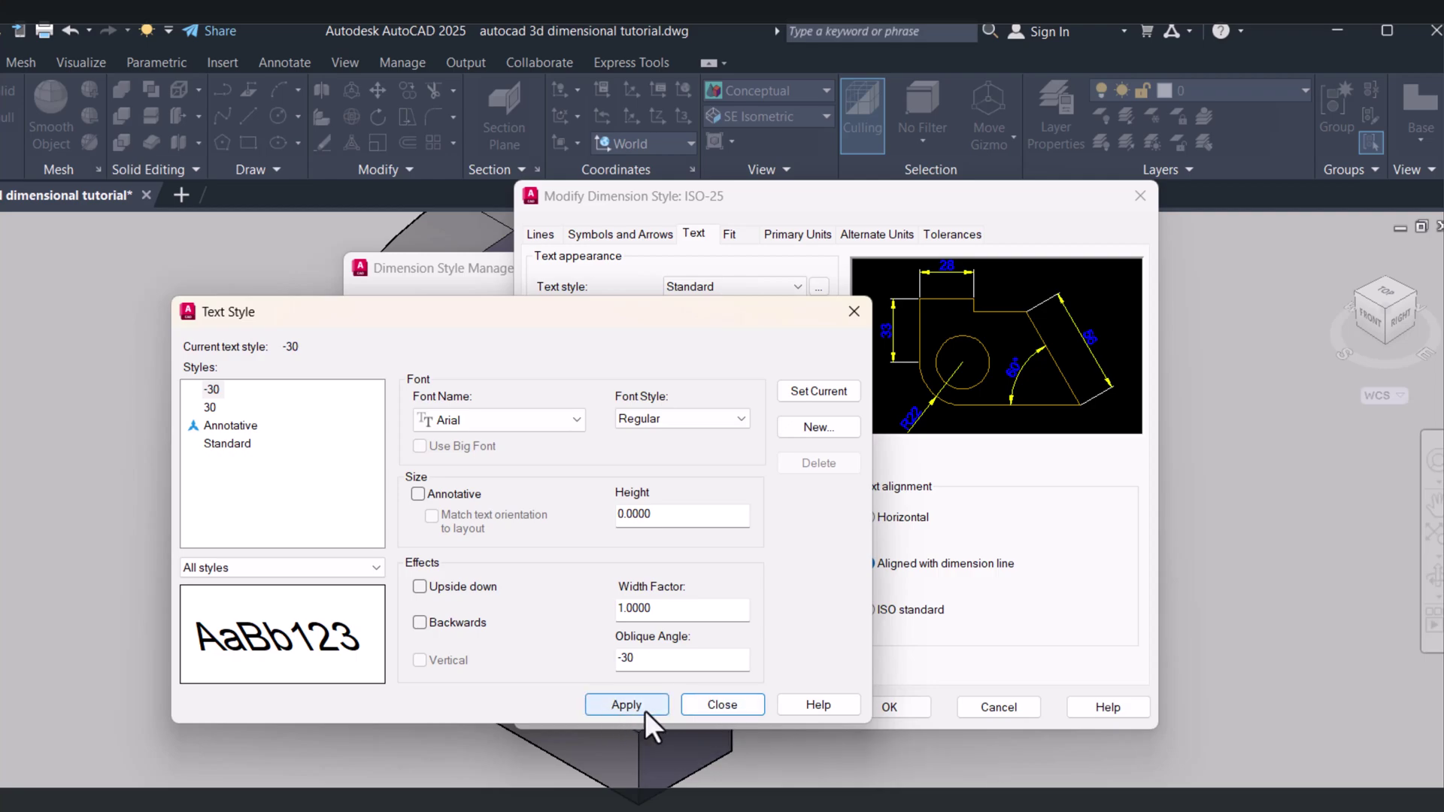
click(708, 707)
click(526, 569)
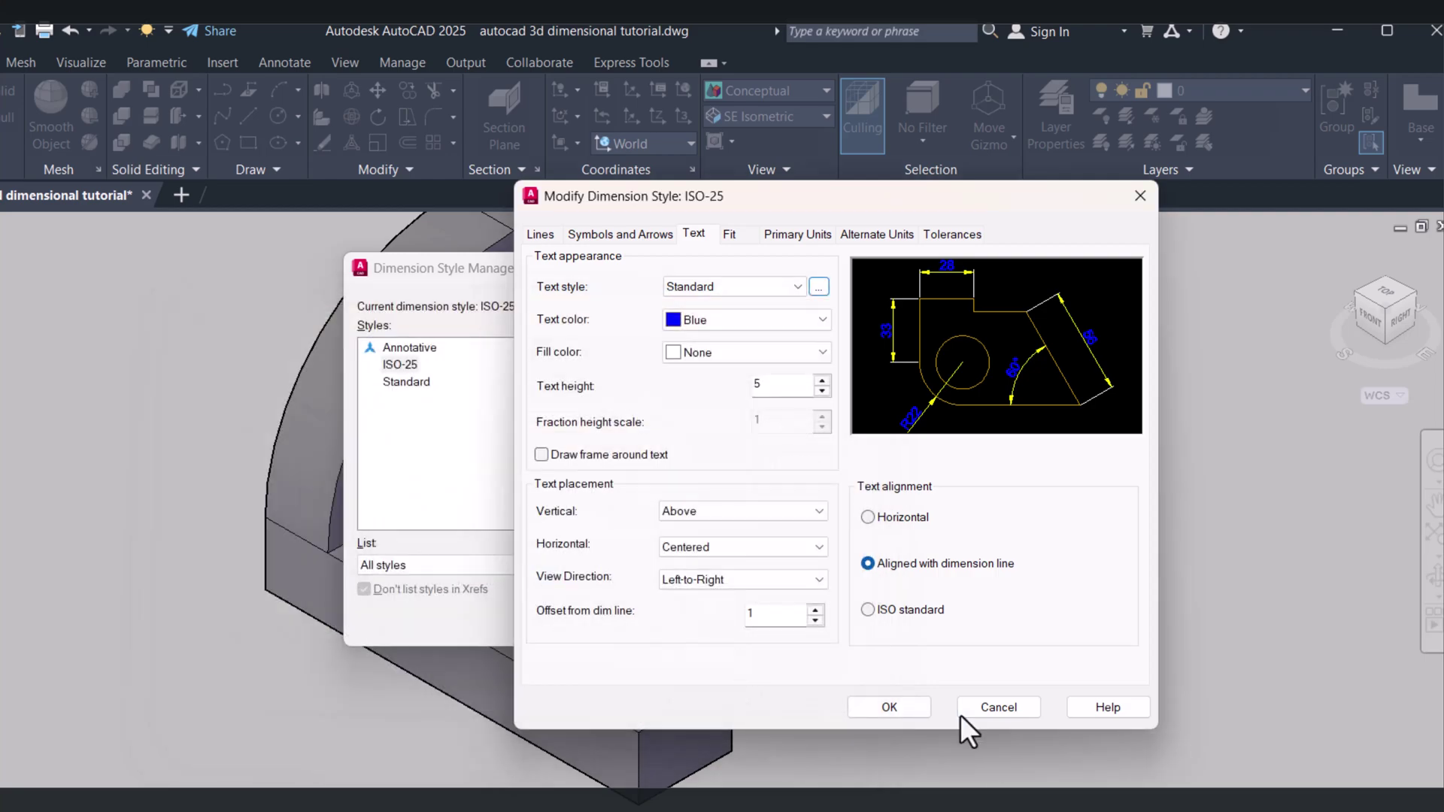
- Close the dimension style dialogs and add a 96 linear dimension along the base's front-left bottom edge
click(891, 707)
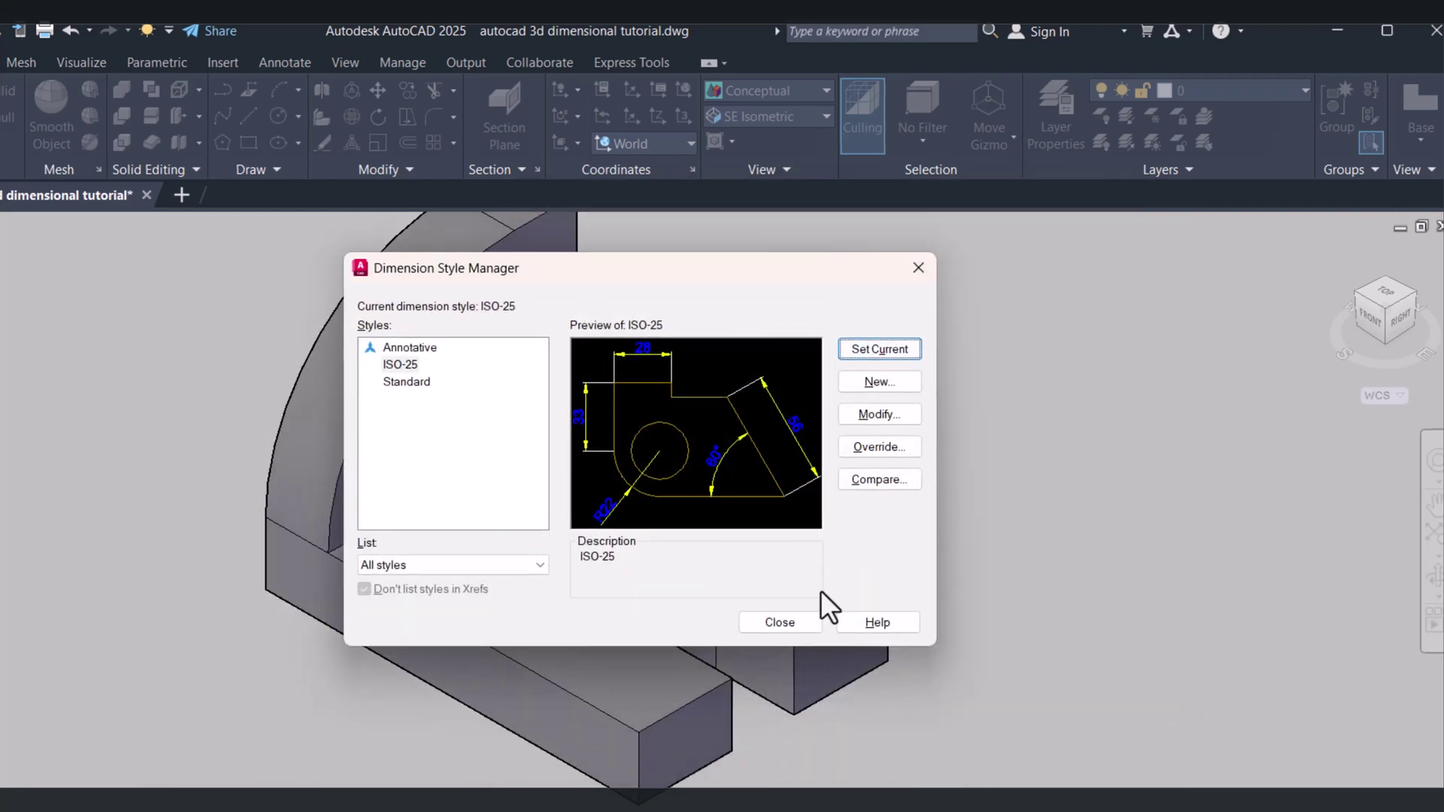
click(786, 623)
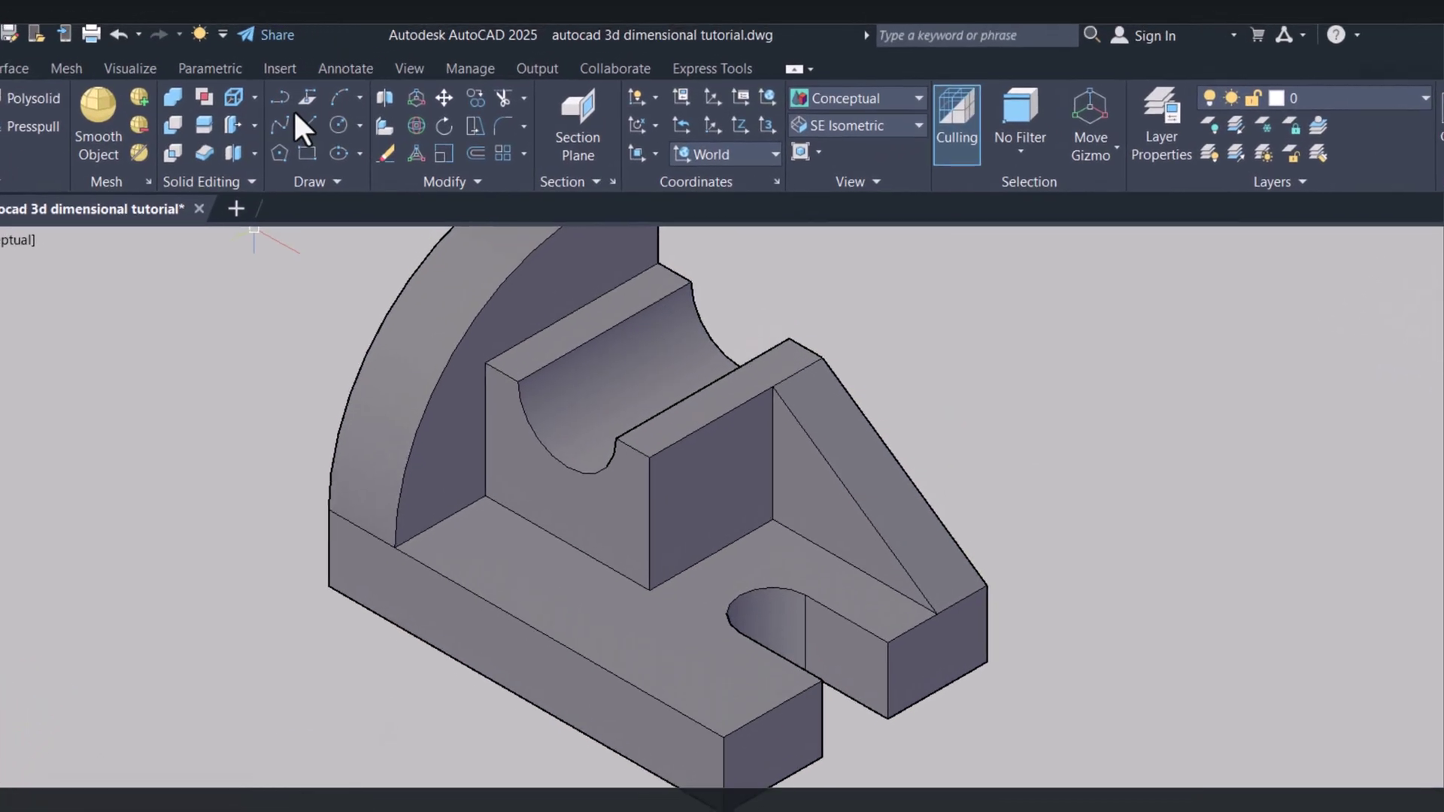
click(392, 50)
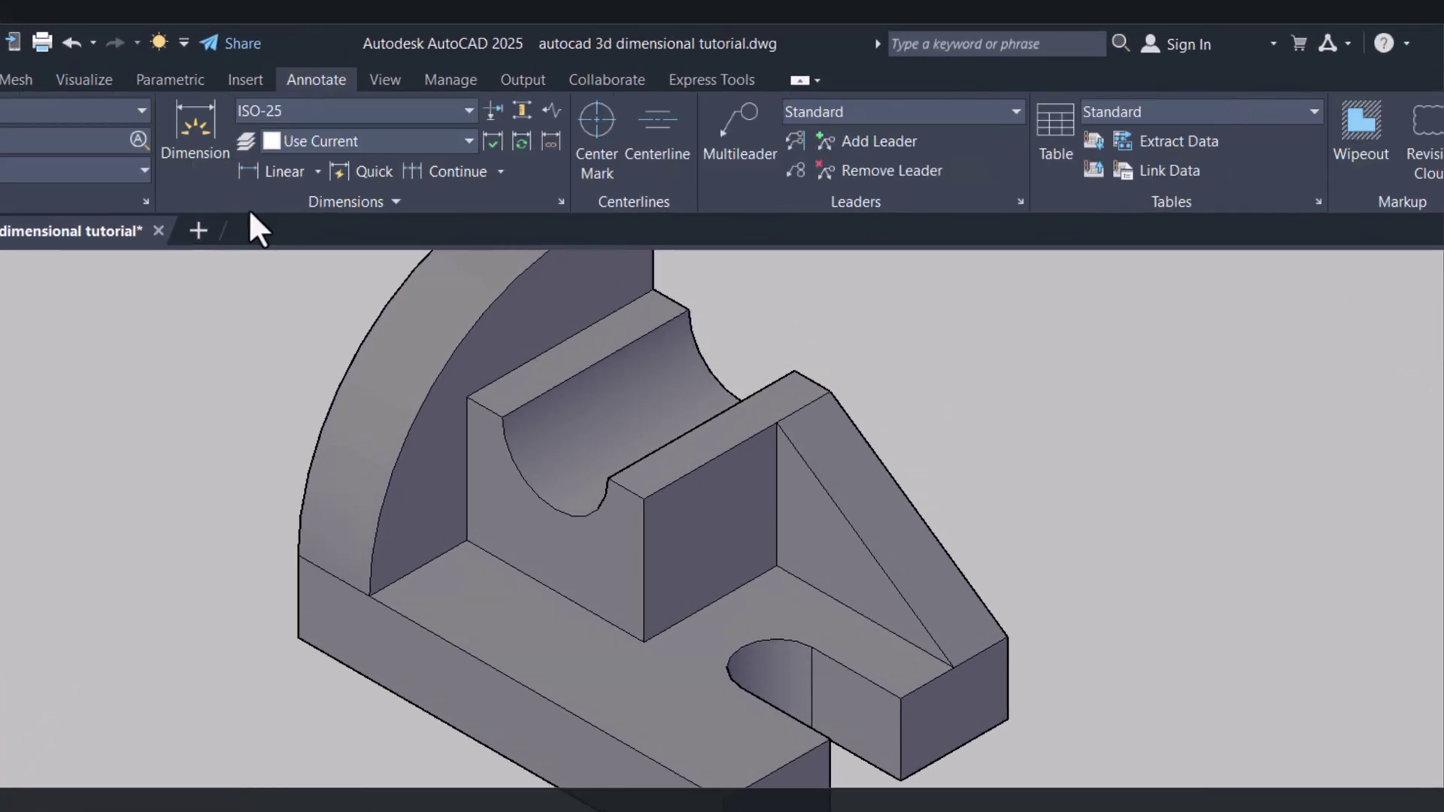
click(256, 173)
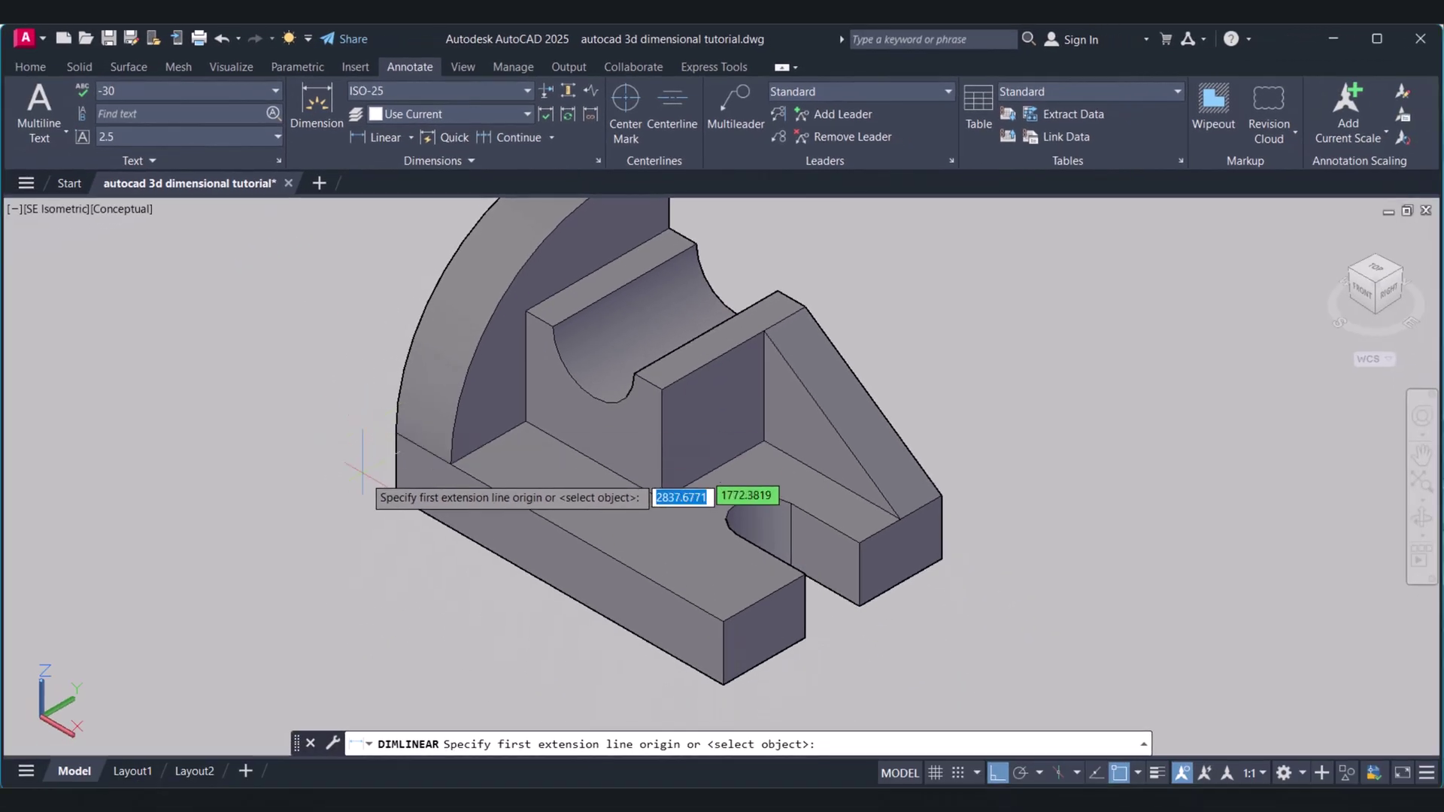
click(396, 496)
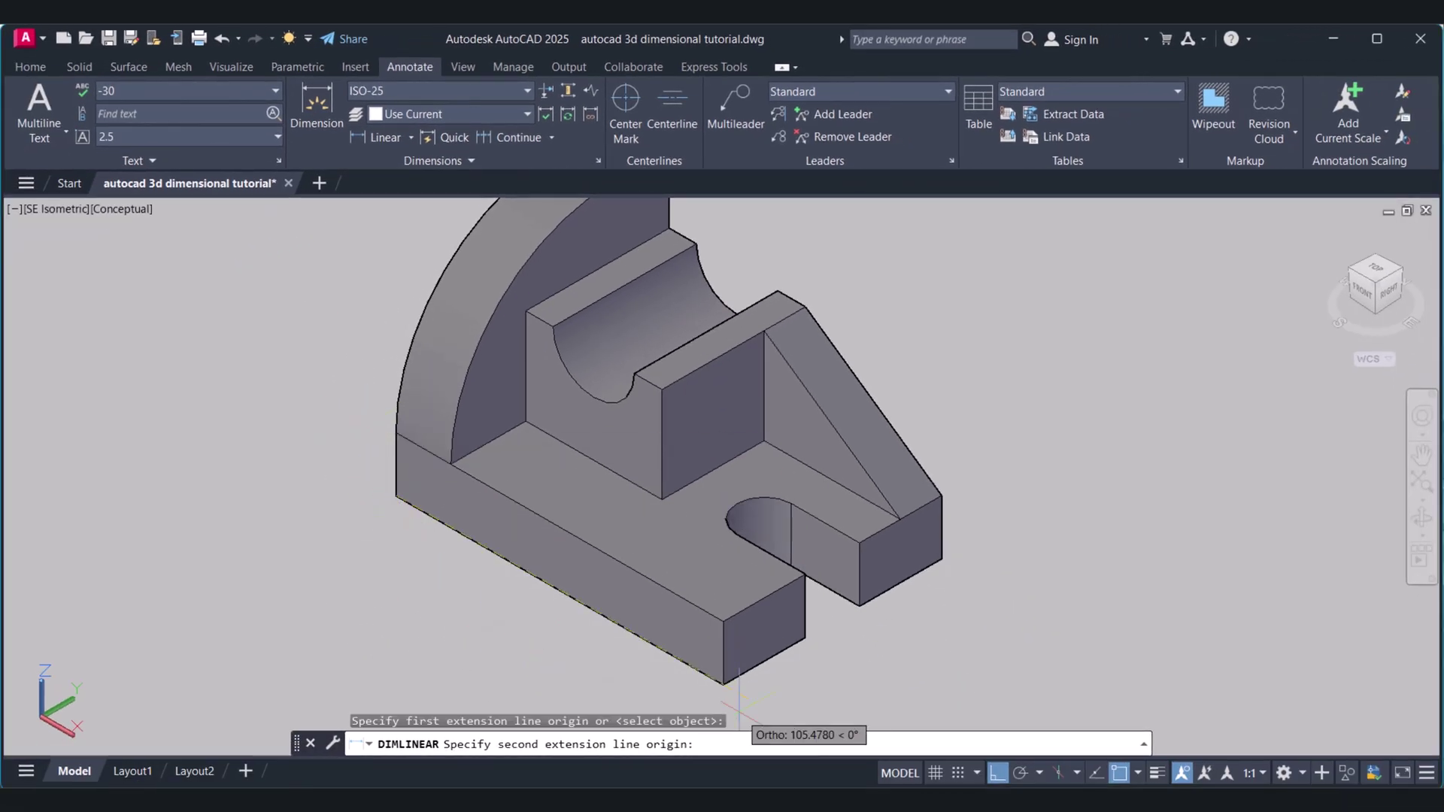
click(723, 686)
middle_drag(582, 668, 648, 636)
click(606, 593)
scroll(651, 613, down, 3)
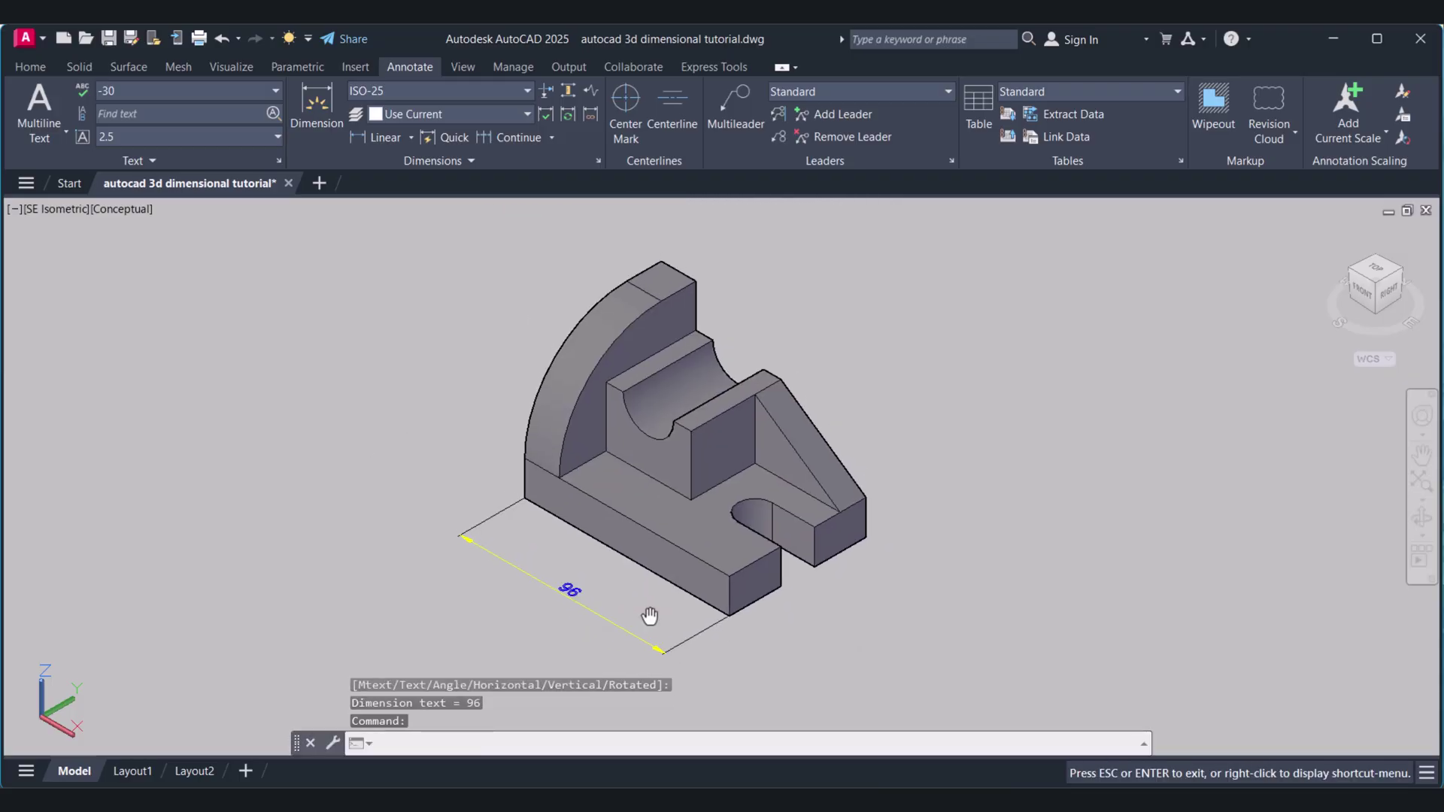
key(Escape)
scroll(602, 618, up, 2)
scroll(602, 618, up, 2)
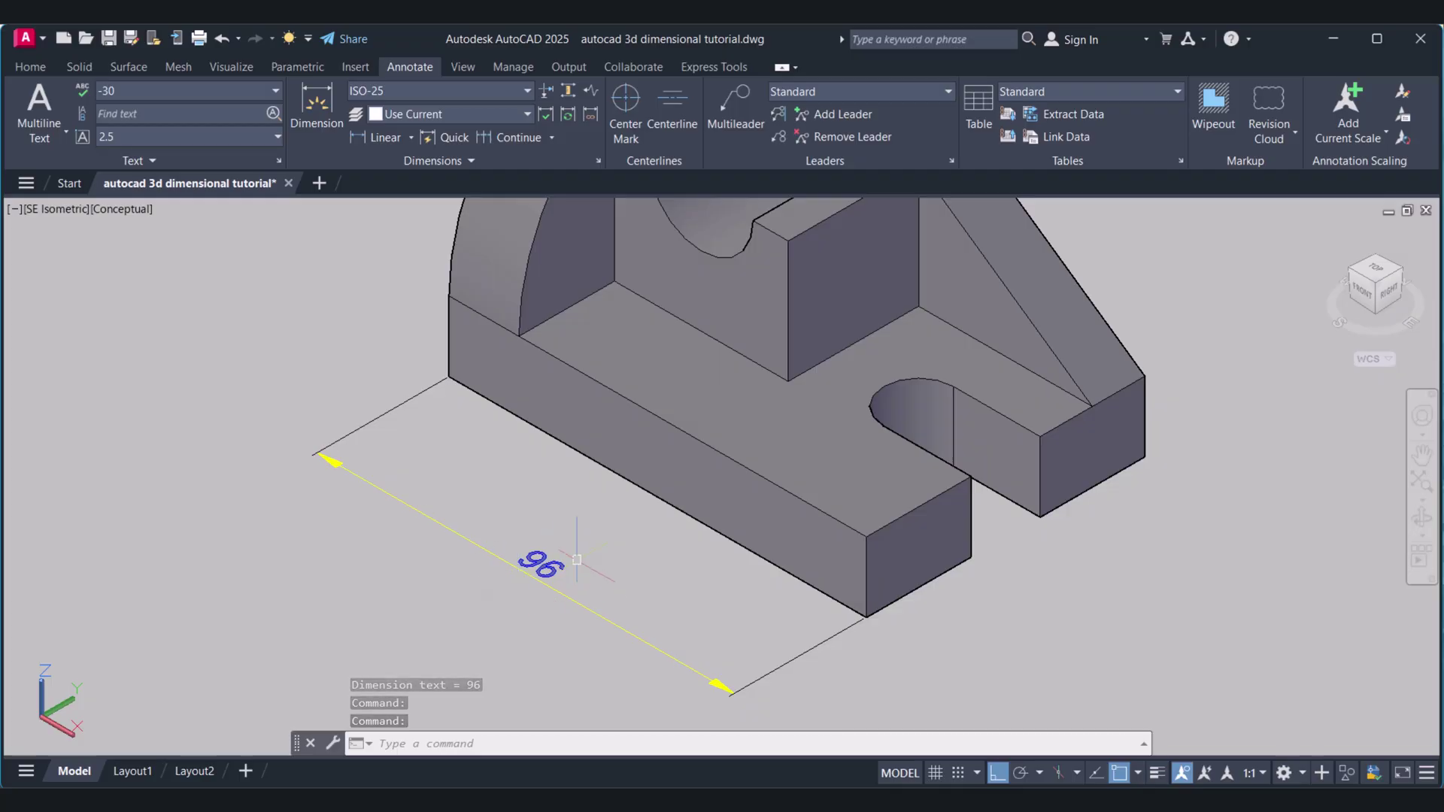
- Change the 96 dimension's text style to -30 through the Properties palette
click(586, 565)
click(570, 610)
text(CH)
key(Return)
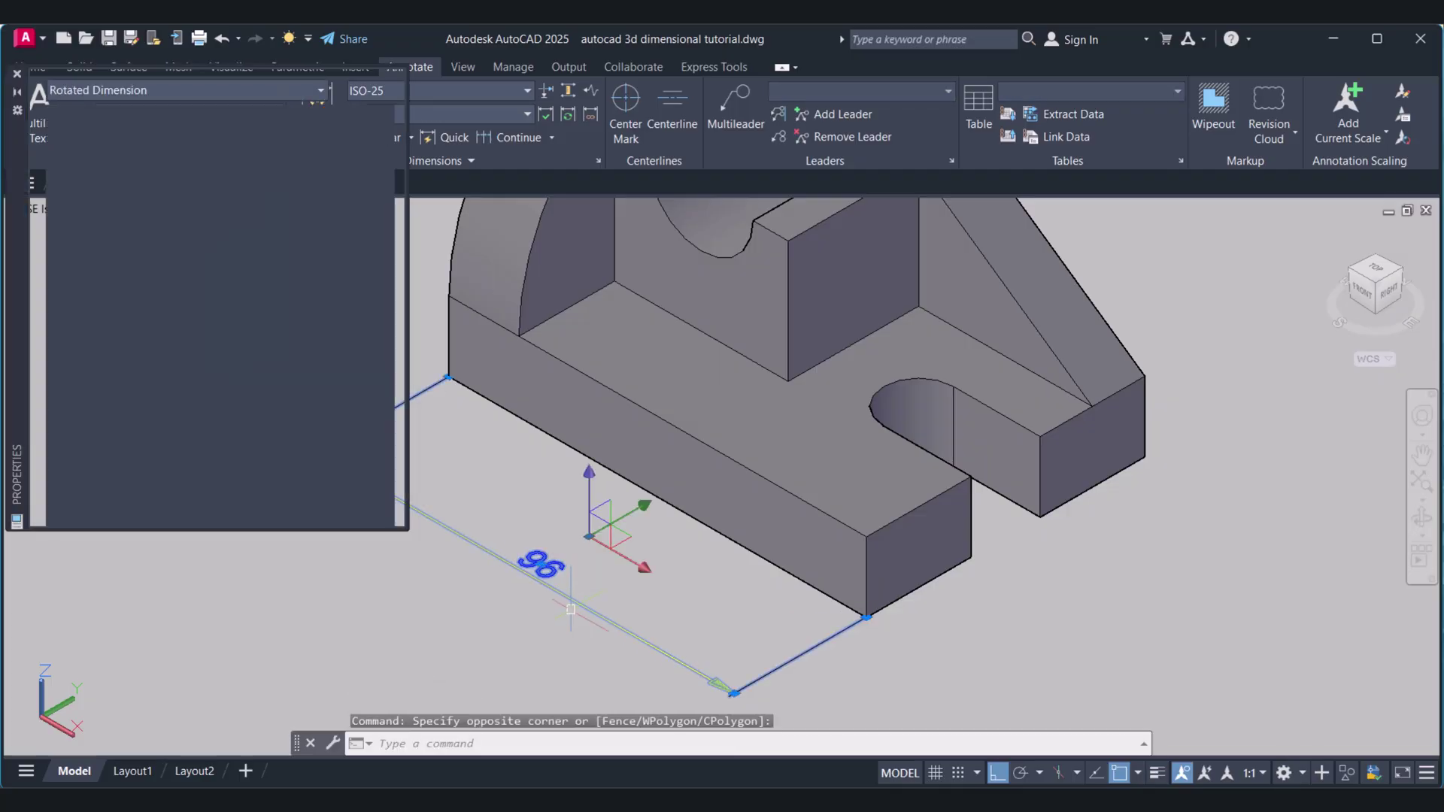
scroll(310, 455, down, 8)
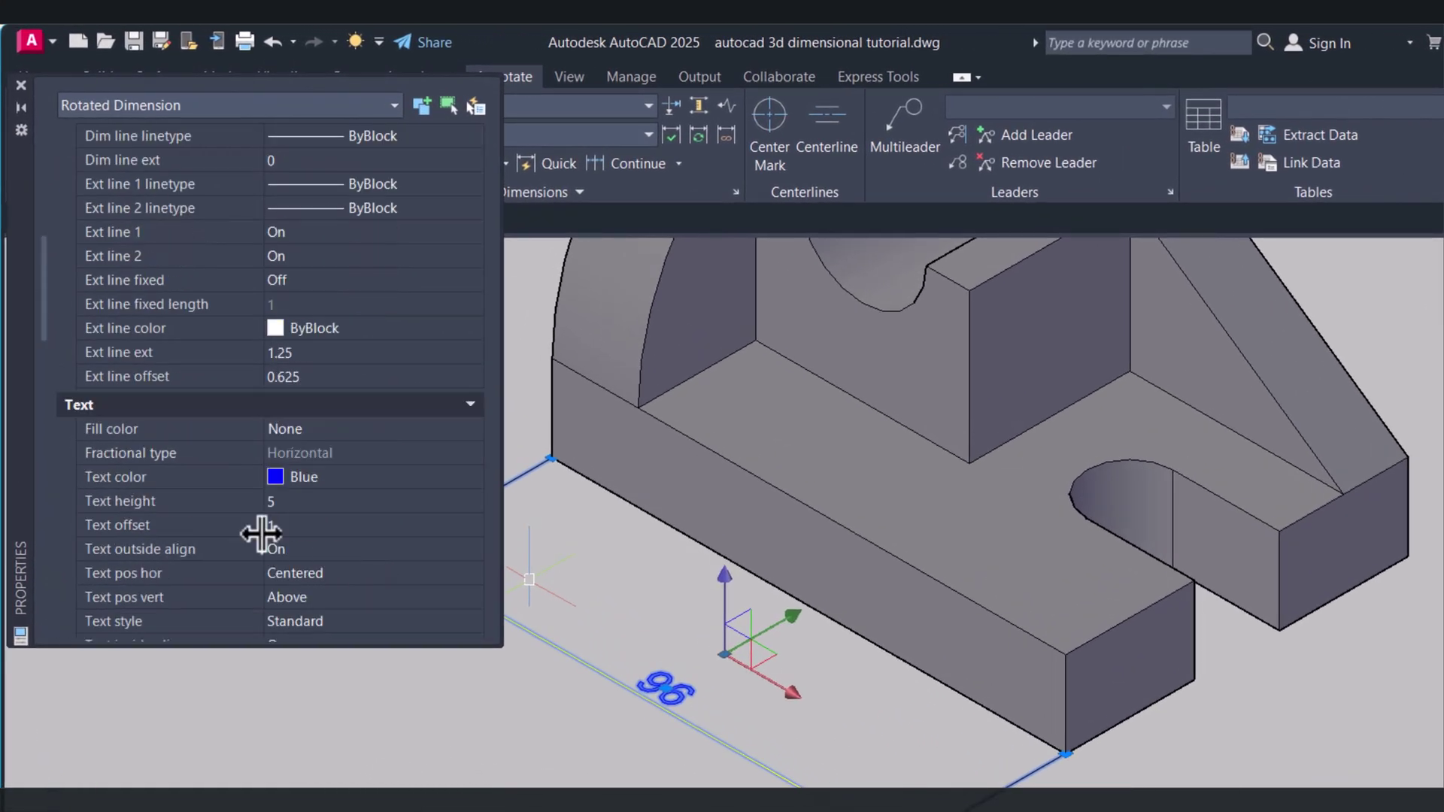
scroll(316, 608, down, 2)
click(386, 500)
click(423, 499)
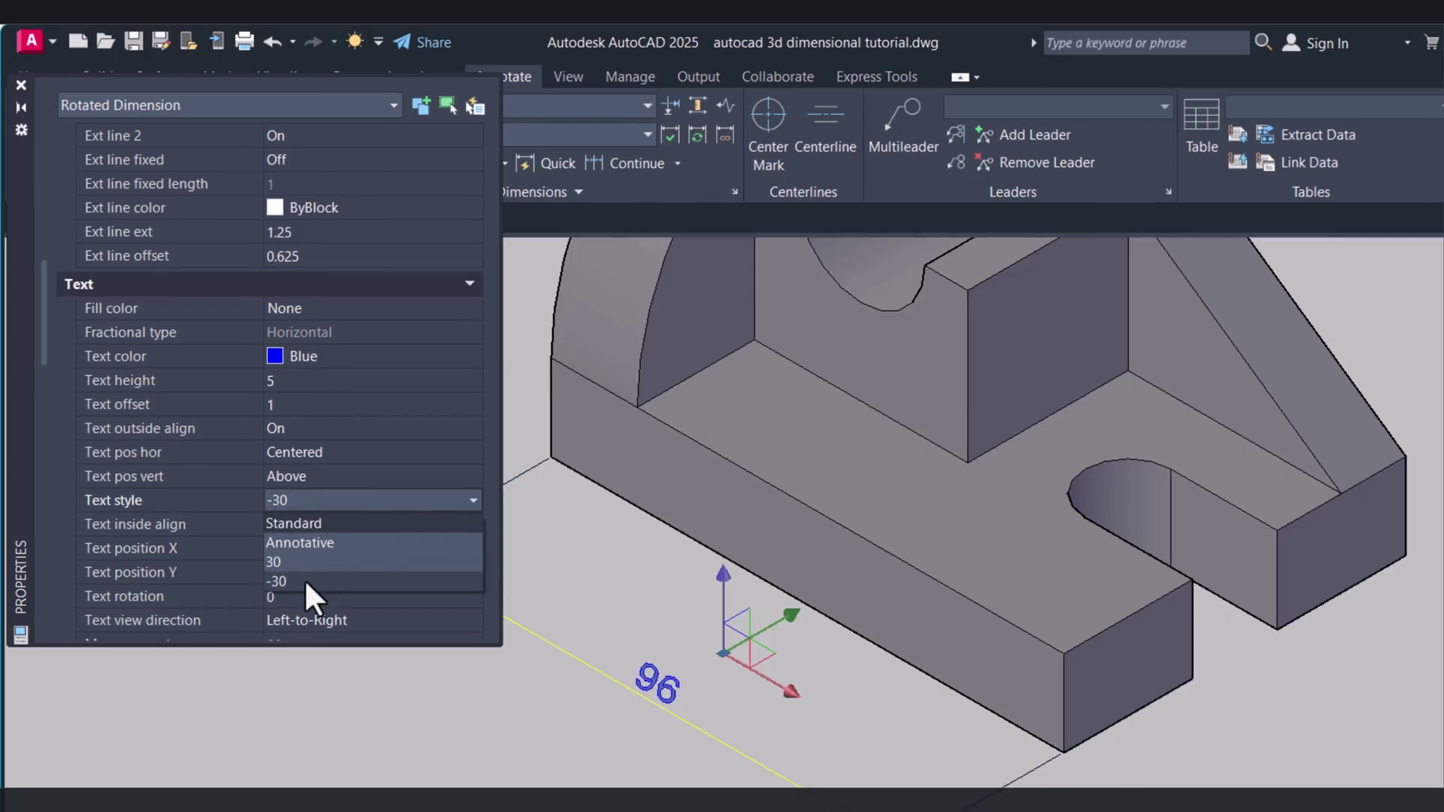
click(304, 581)
click(21, 85)
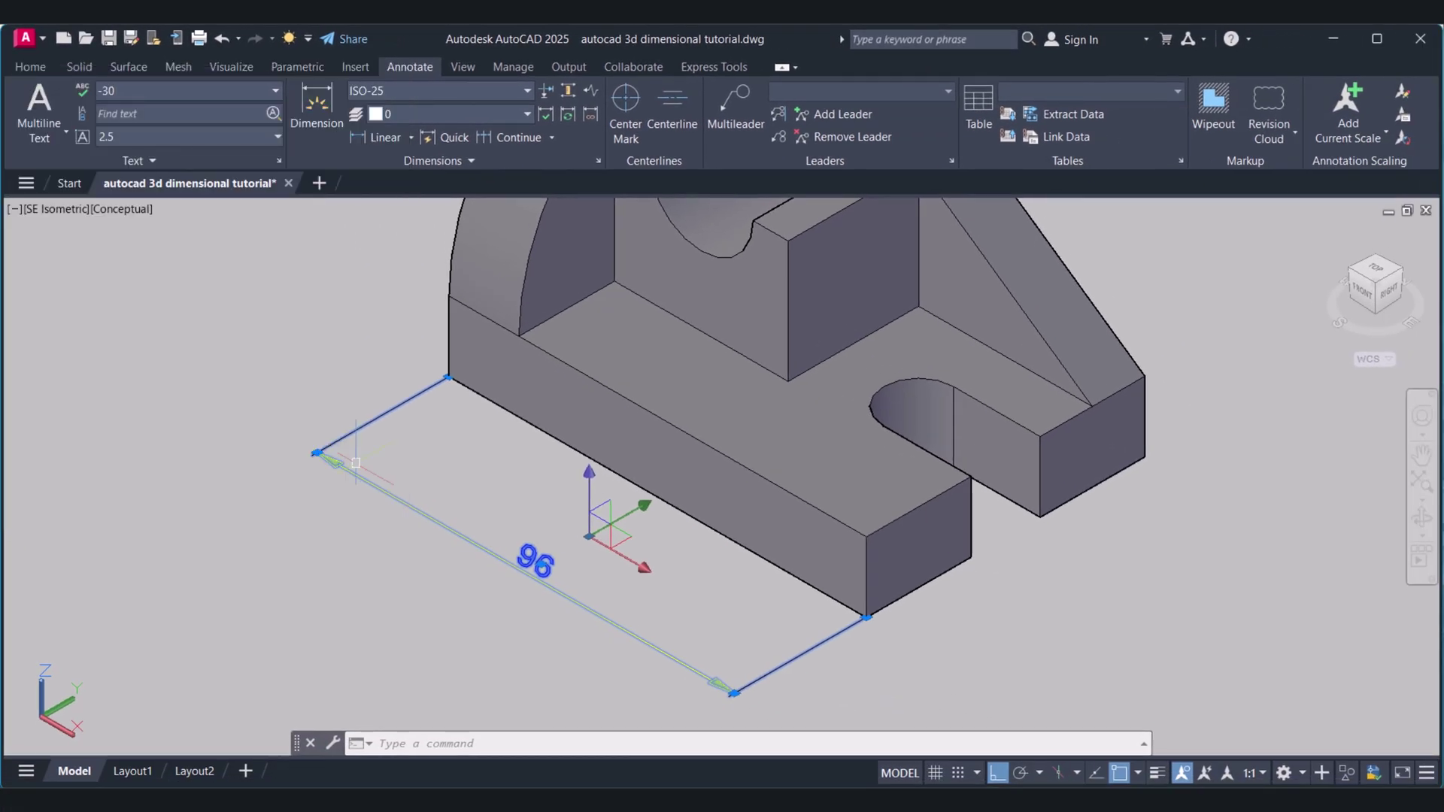
key(Escape)
middle_drag(593, 549, 567, 567)
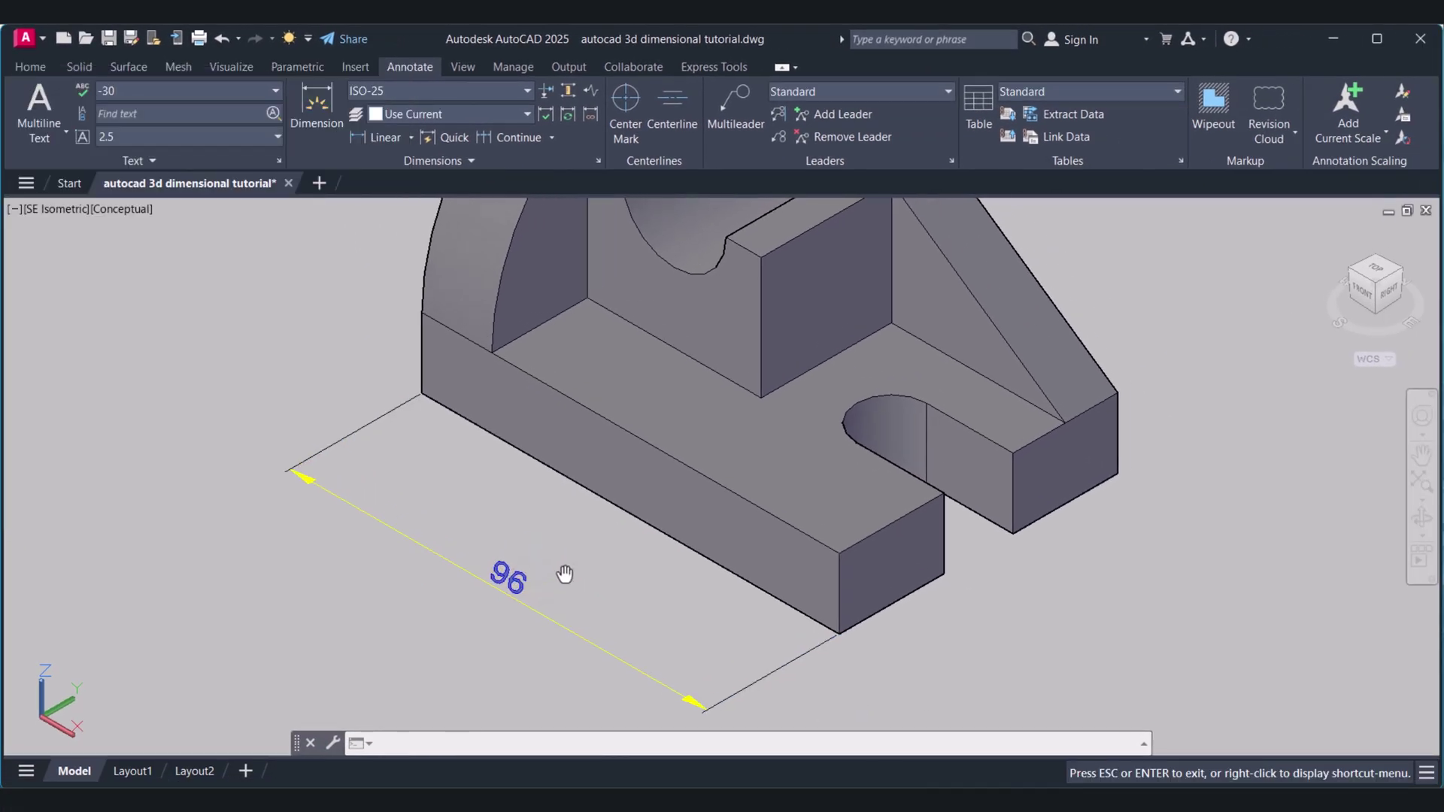
scroll(570, 563, down, 3)
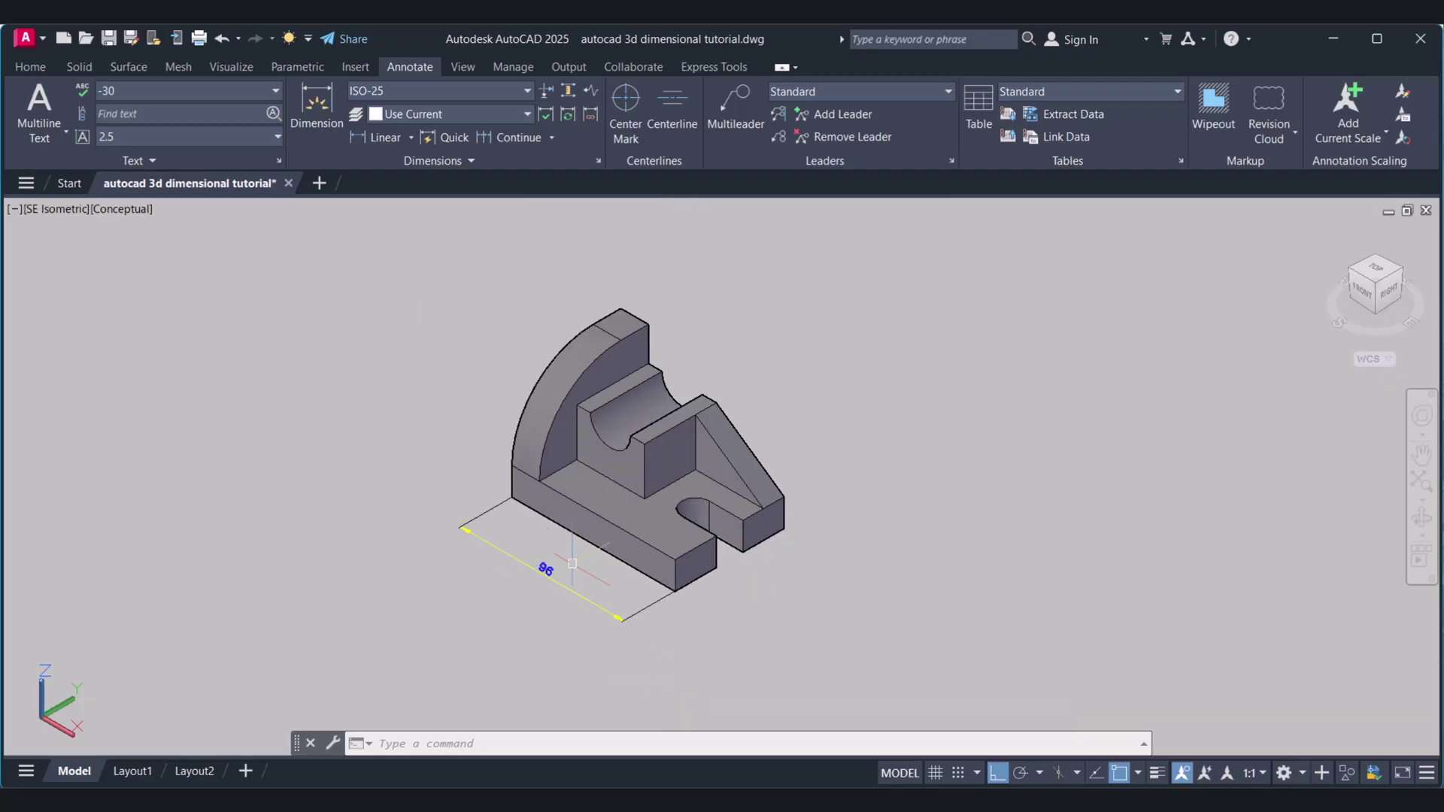
- Add a 24 linear dimension along the base's short front edge
scroll(568, 572, up, 3)
middle_drag(568, 571, 533, 520)
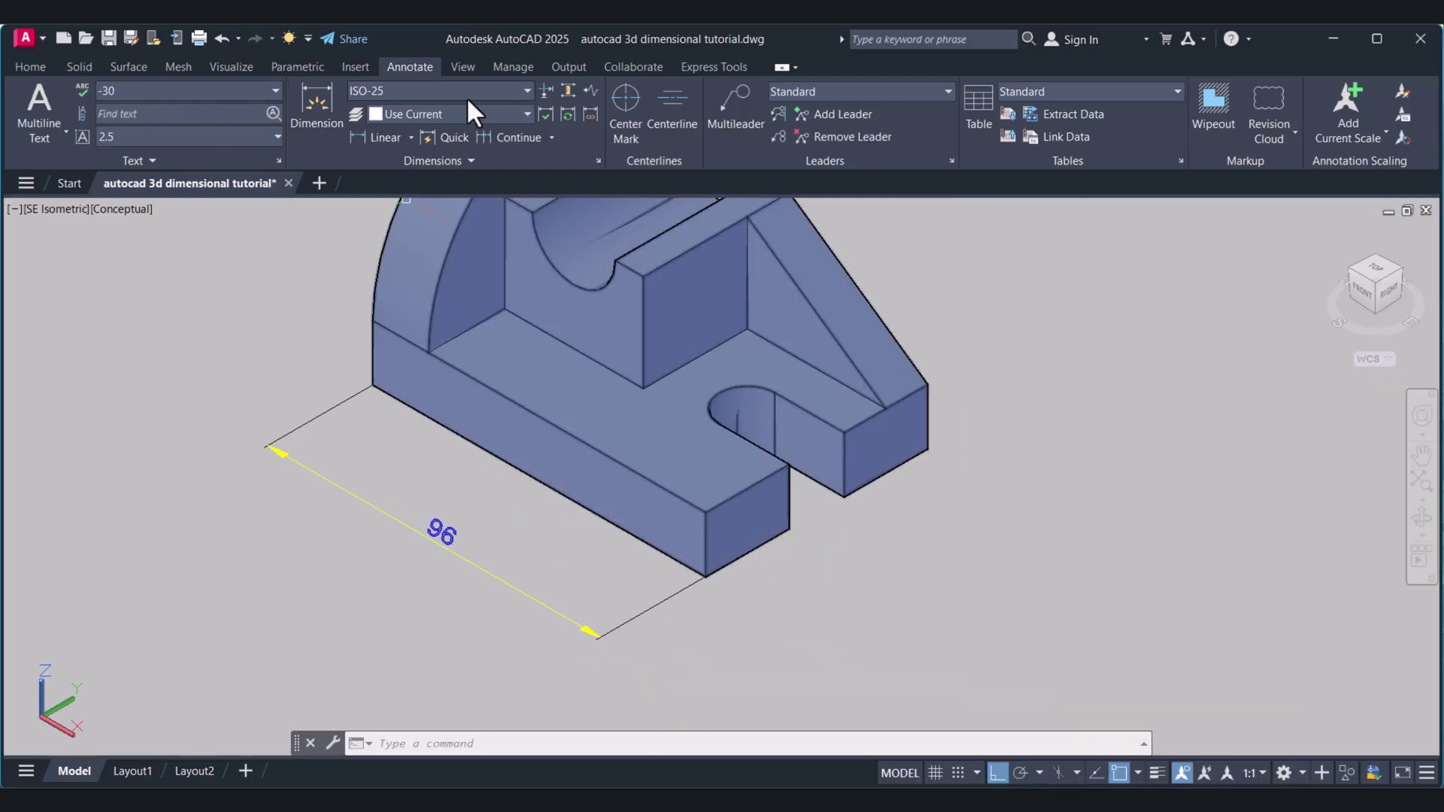
click(354, 137)
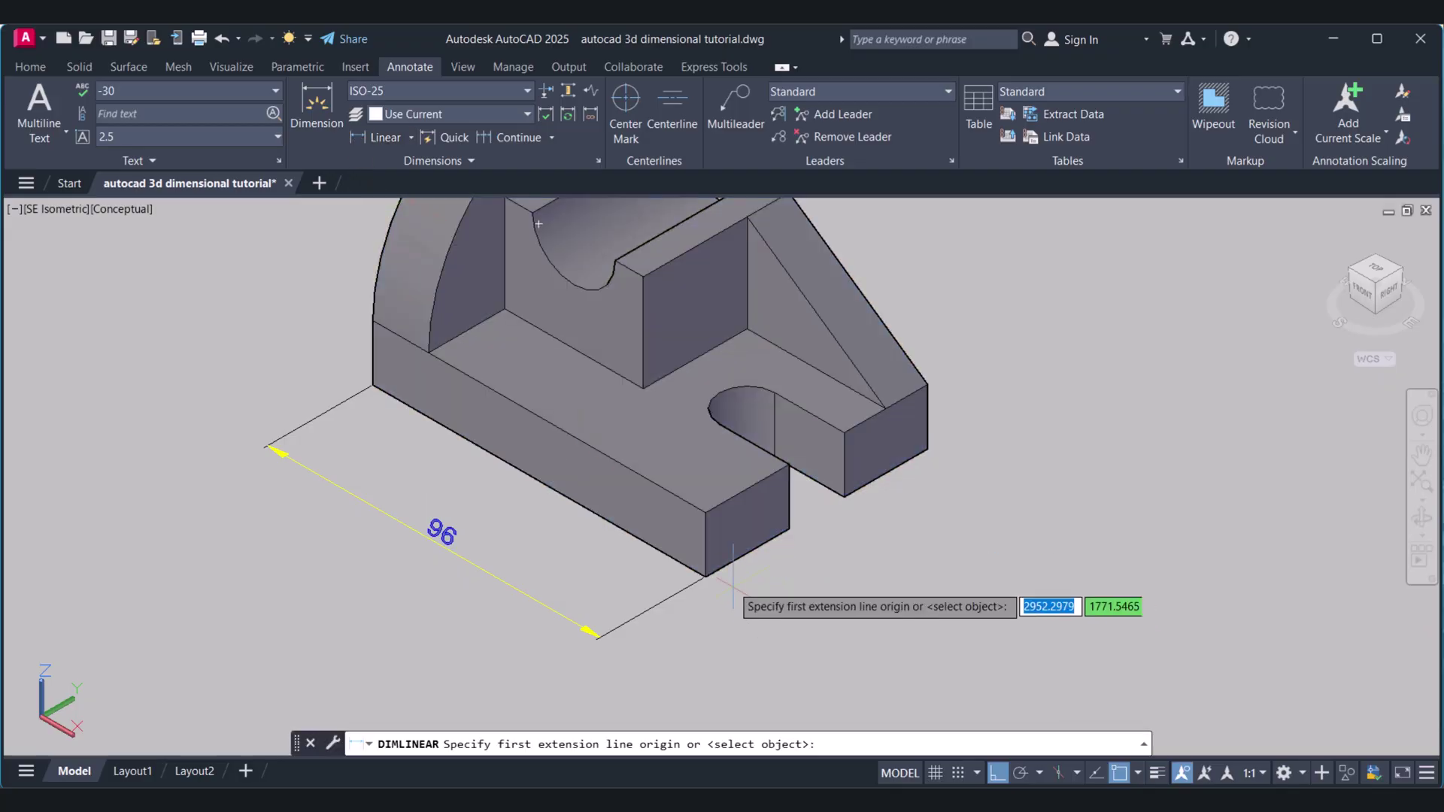
click(706, 576)
click(788, 529)
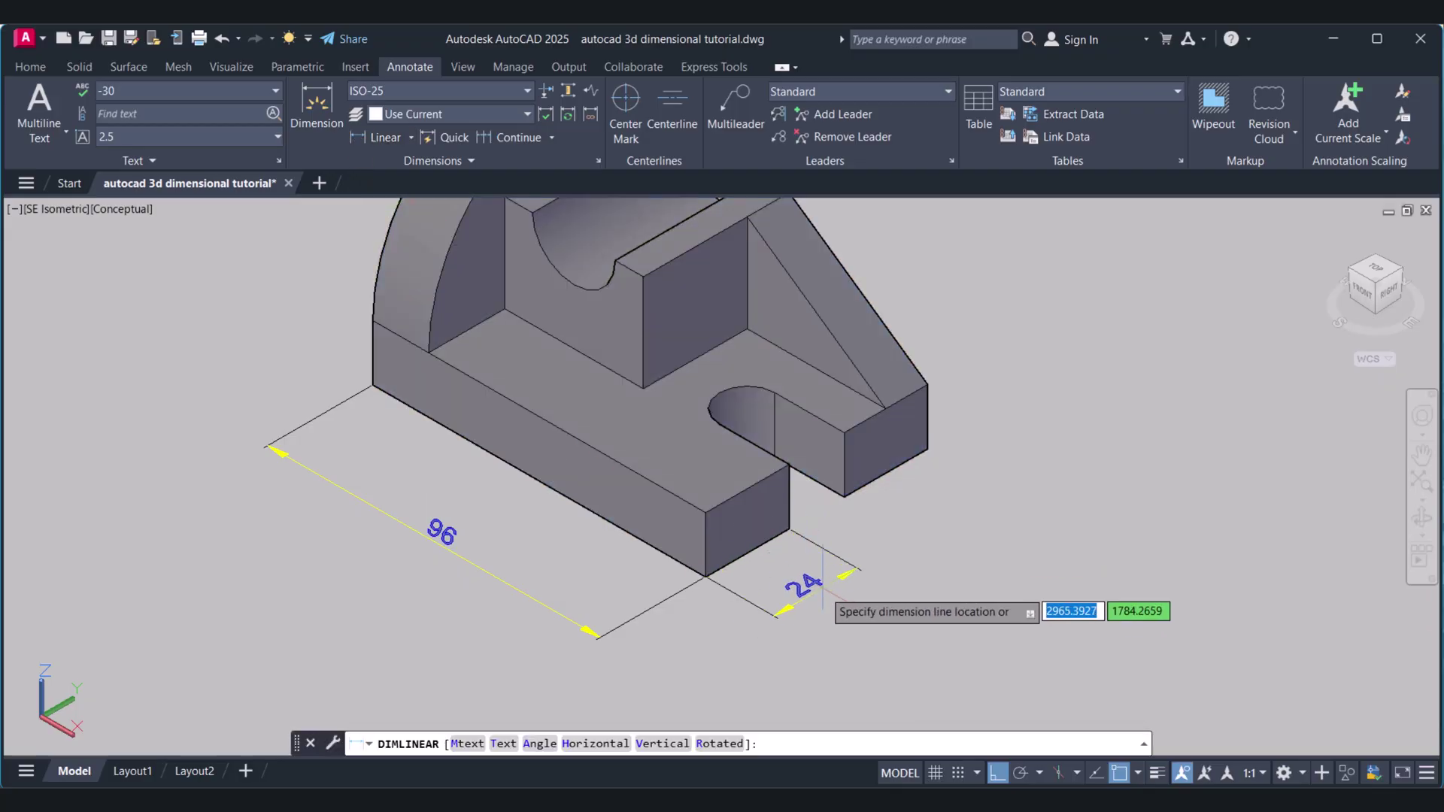
click(869, 610)
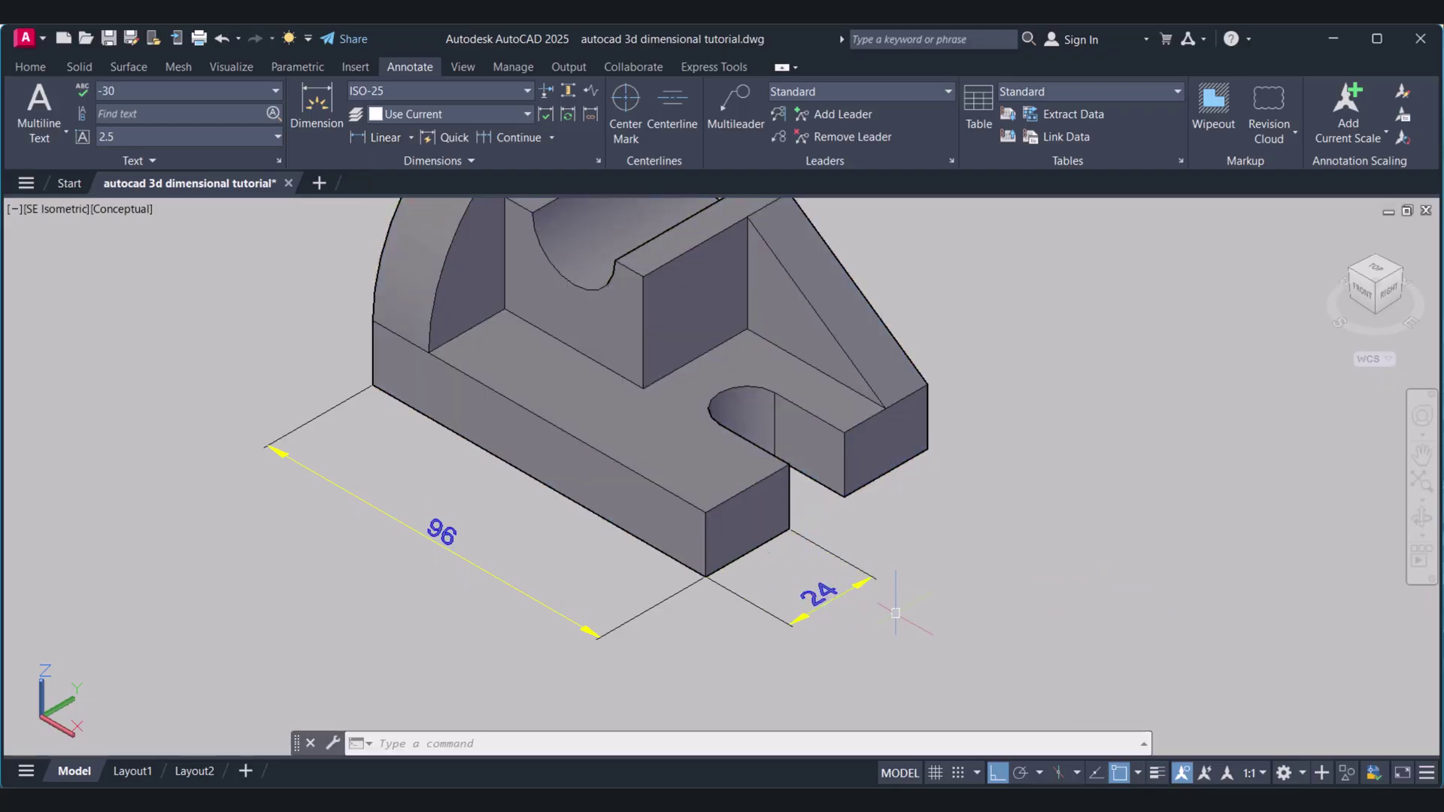
- Continue the chain with DIMCONTINUE, adding 16 and 24 dimensions along the base
text(dimco)
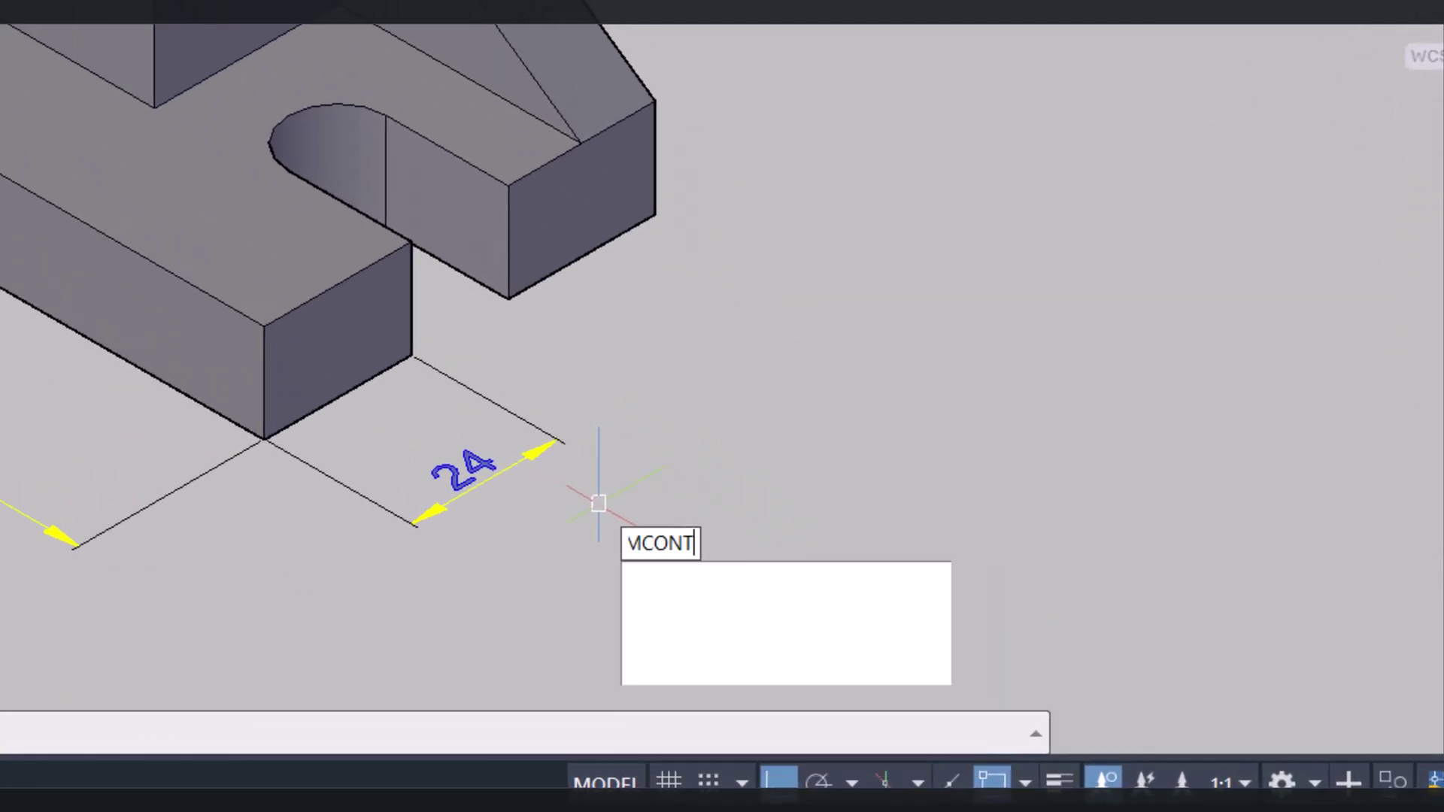
text(n)
key(Return)
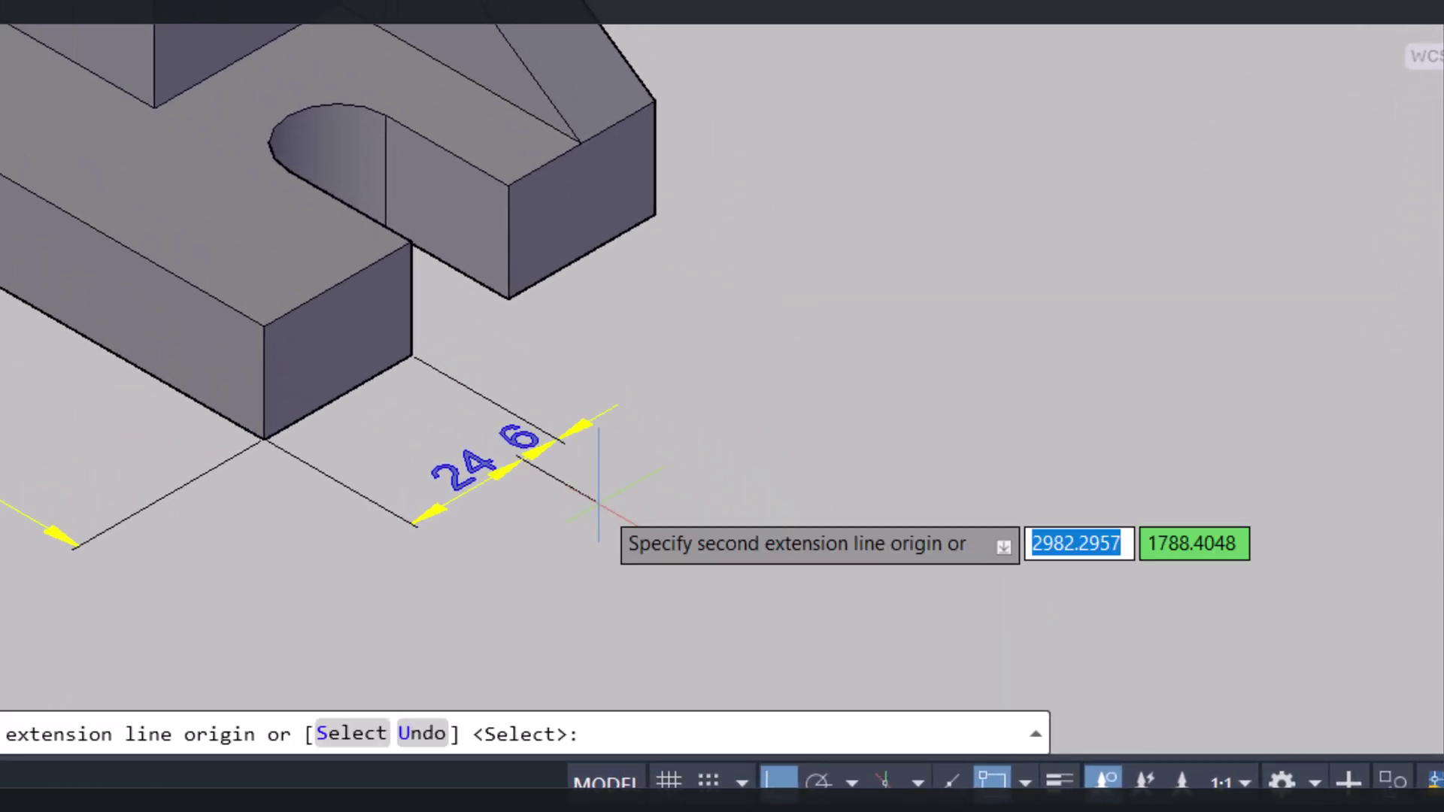
click(508, 298)
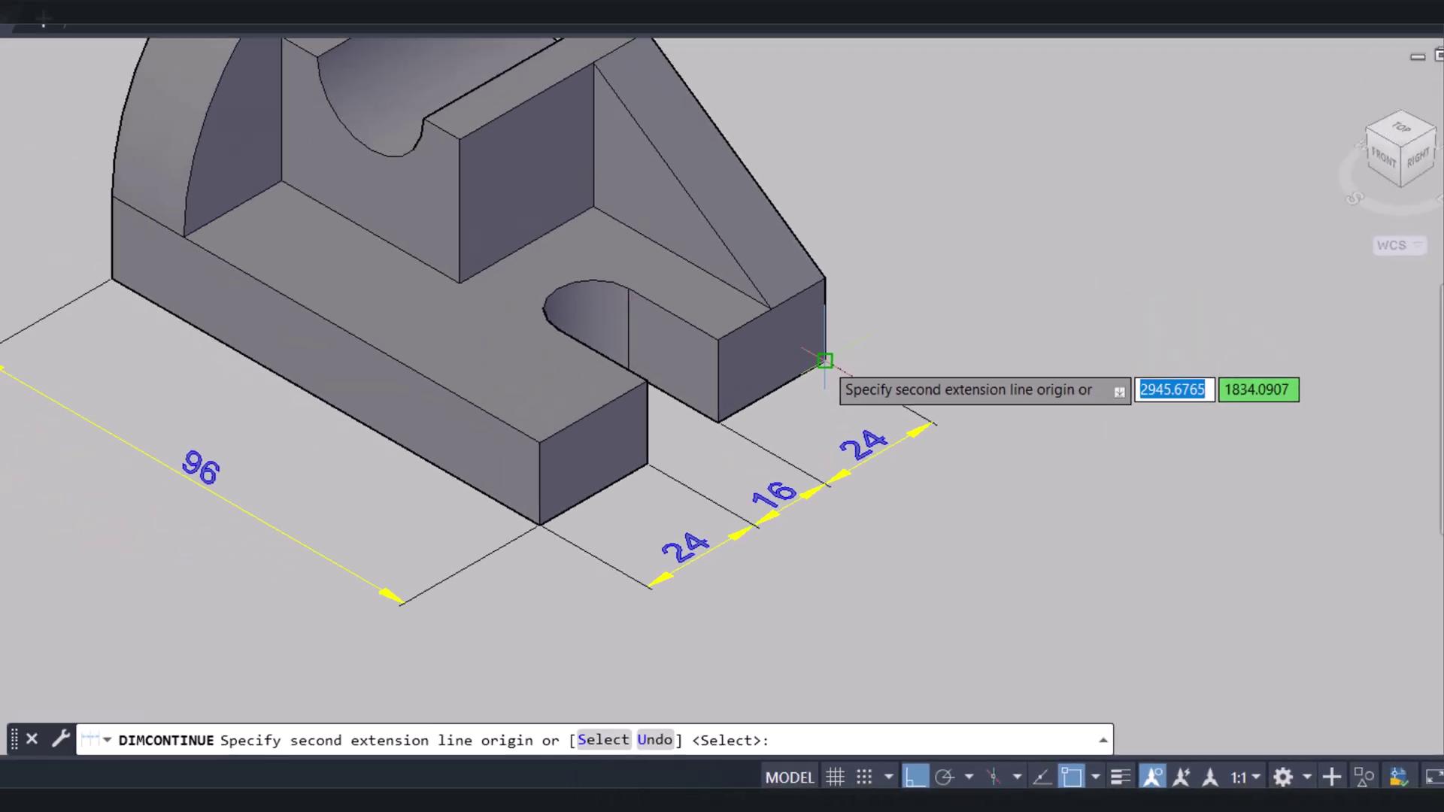
click(656, 222)
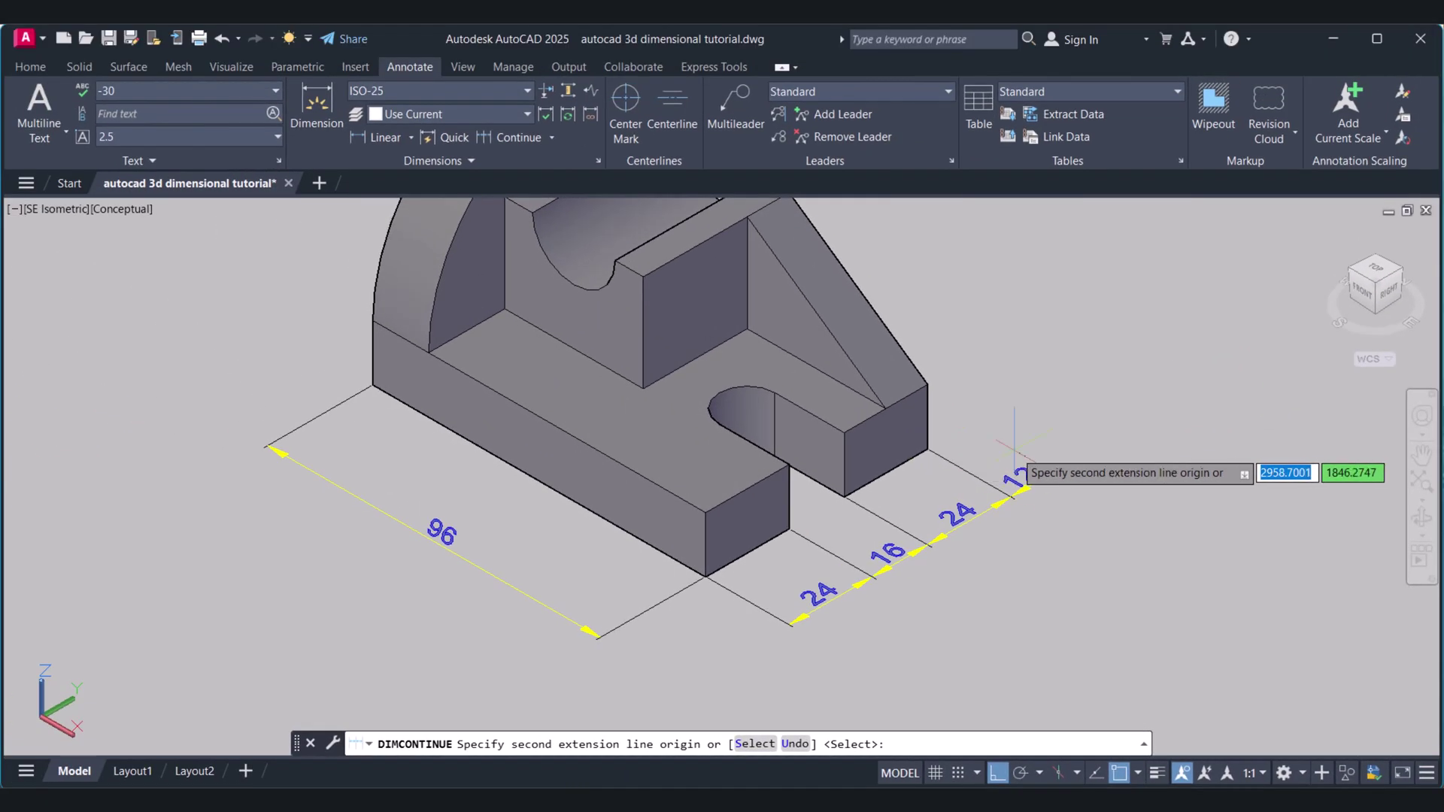
key(Return)
middle_drag(926, 564, 922, 531)
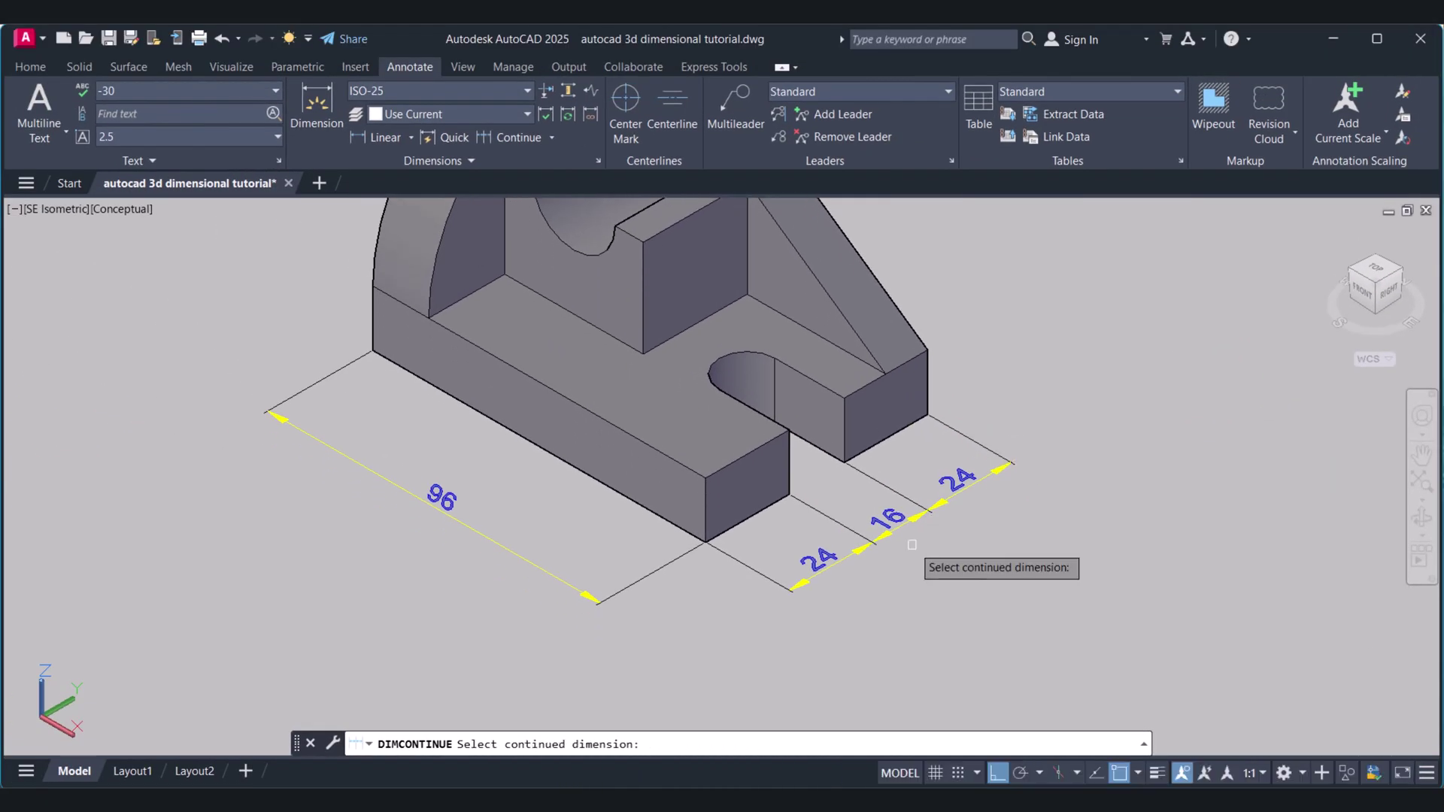
key(Escape)
click(1020, 604)
- Set the 24, 16 and 24 chain dimensions' text style to 30 in Properties
click(863, 501)
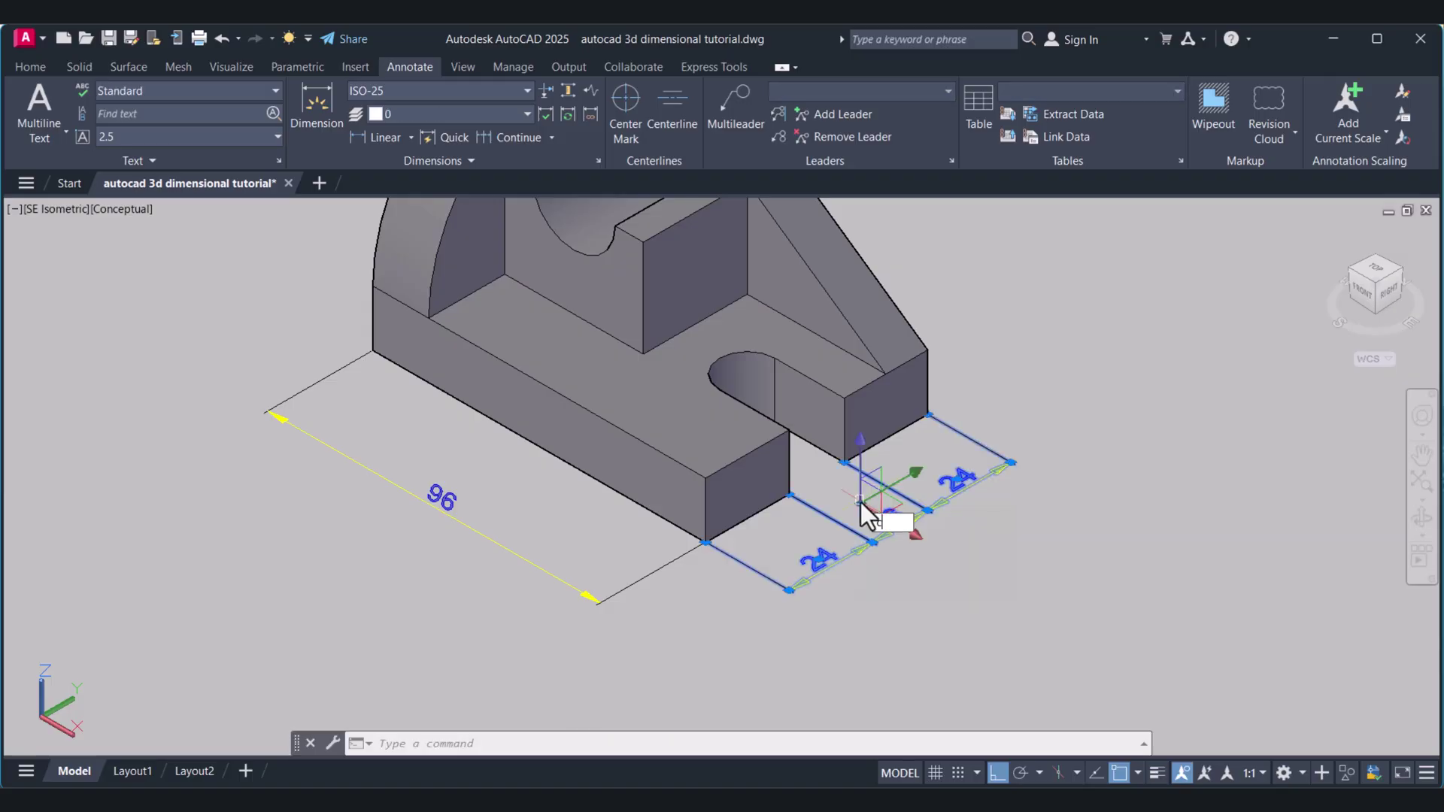
key(ctrl+1)
scroll(273, 465, down, 10)
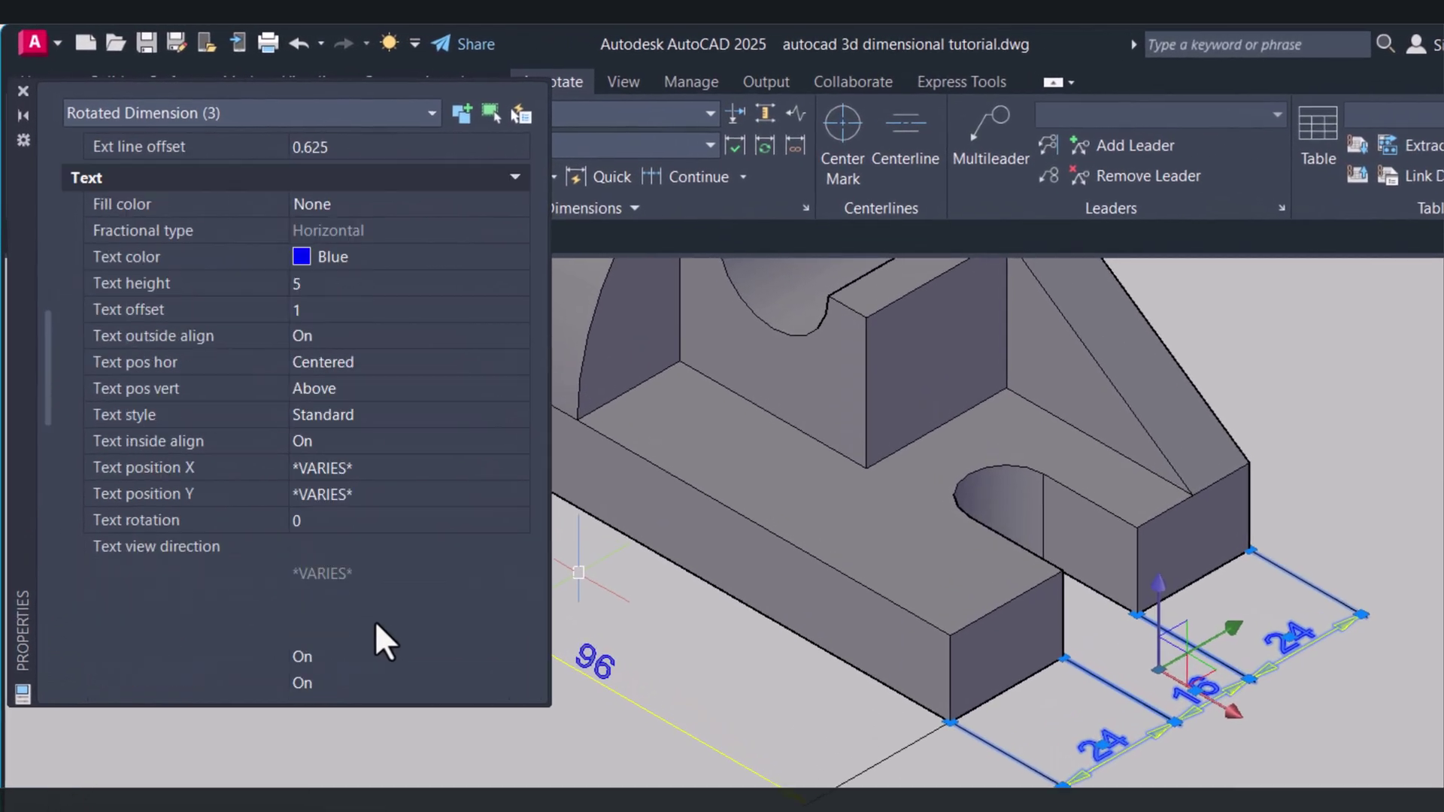
scroll(385, 641, down, 3)
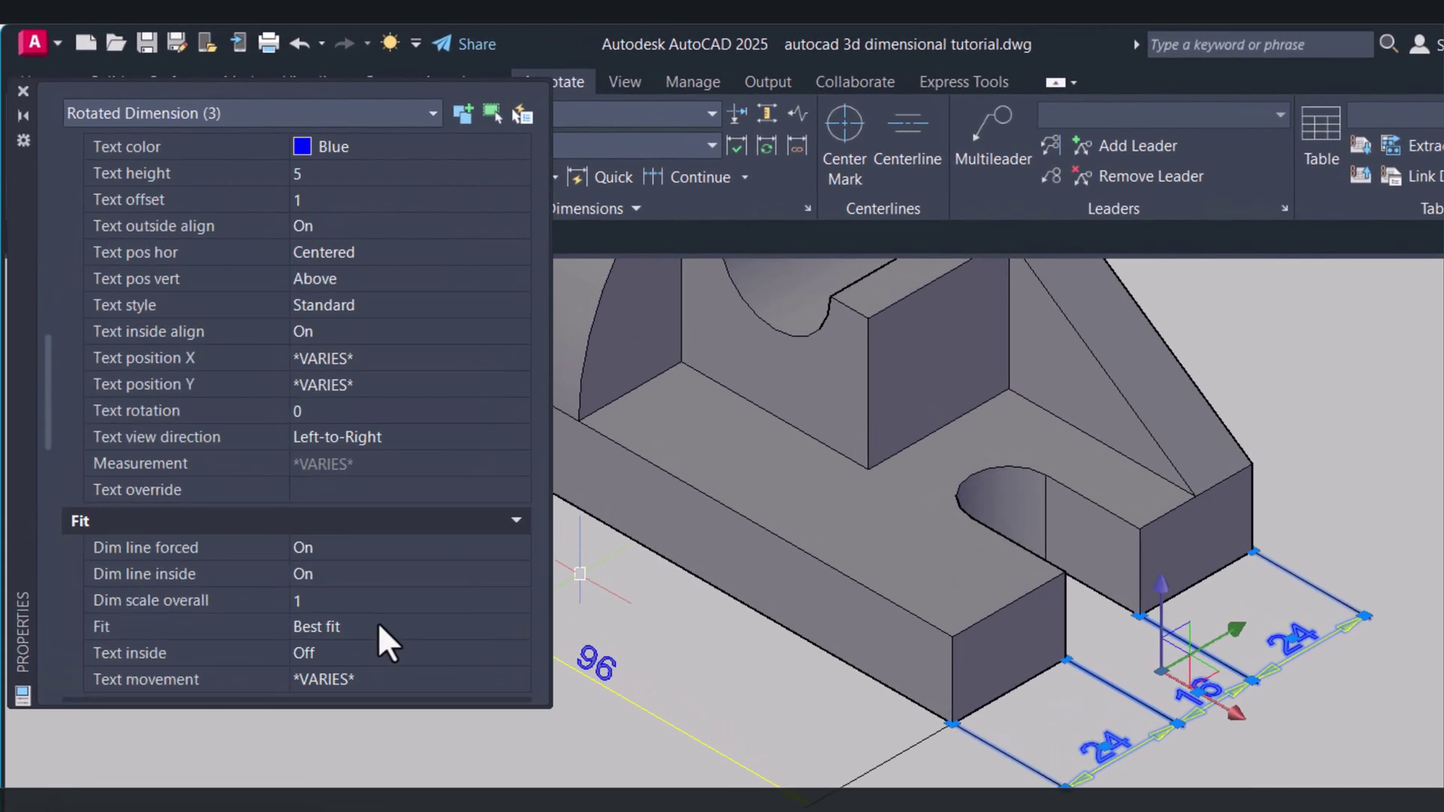
scroll(399, 653, down, 3)
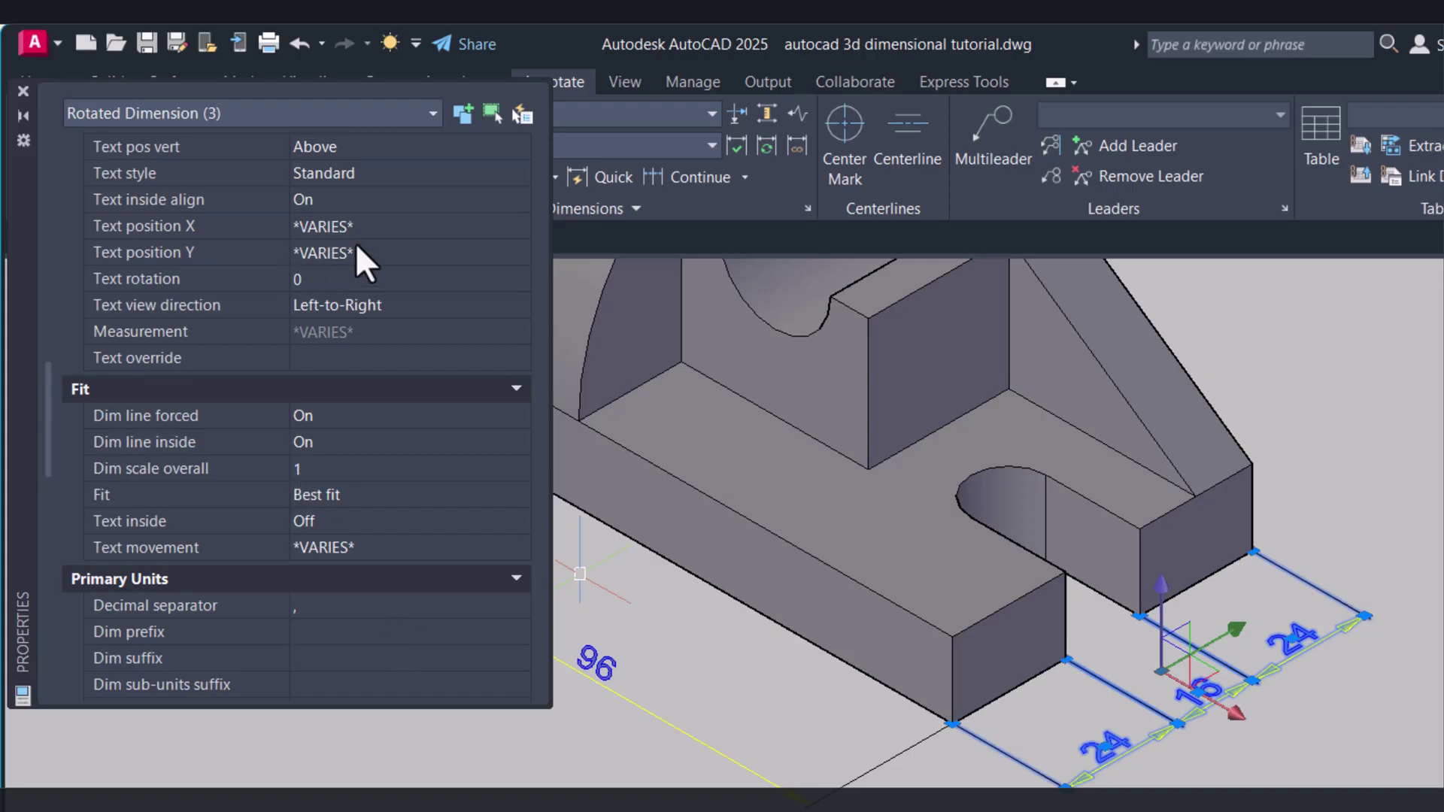
click(452, 174)
click(520, 174)
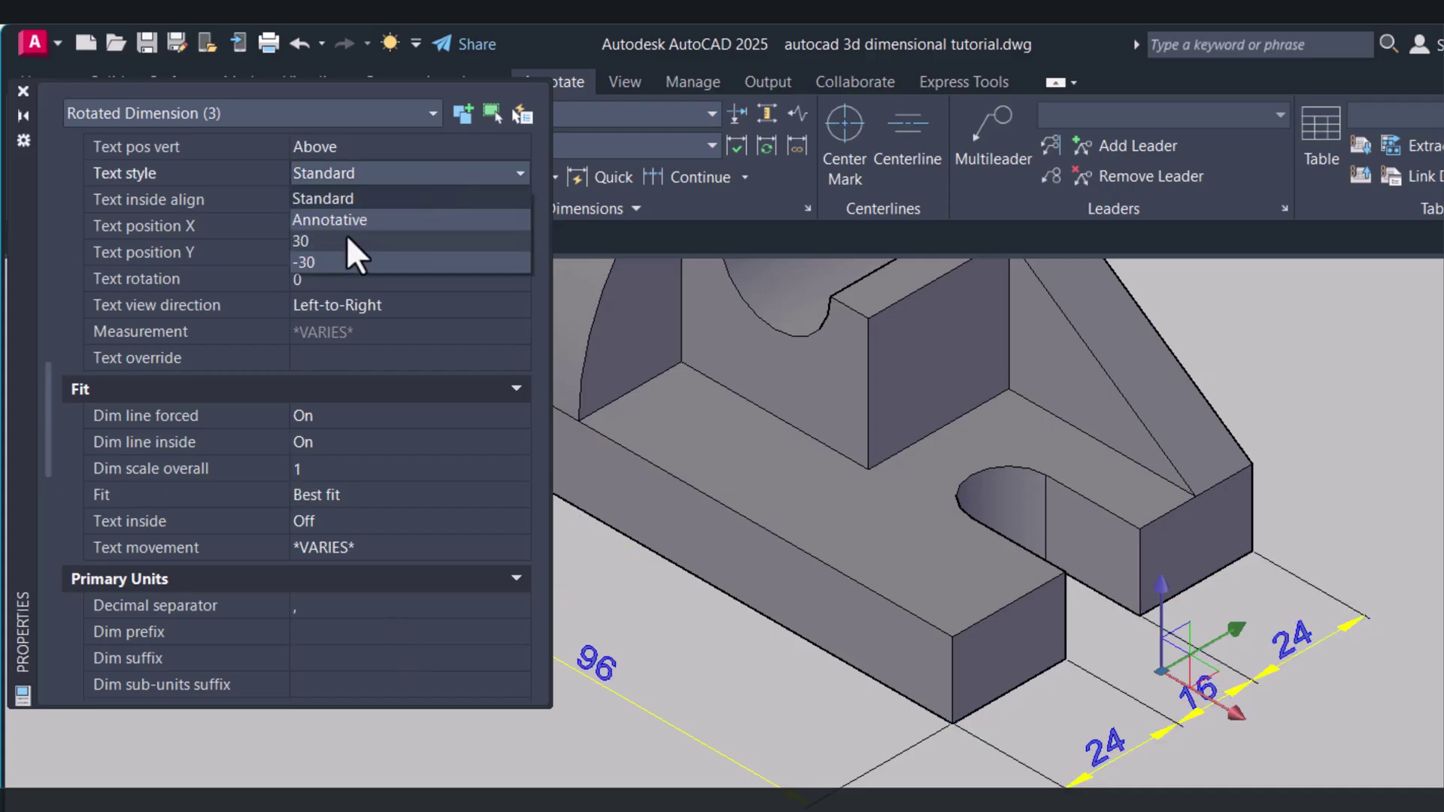
click(354, 251)
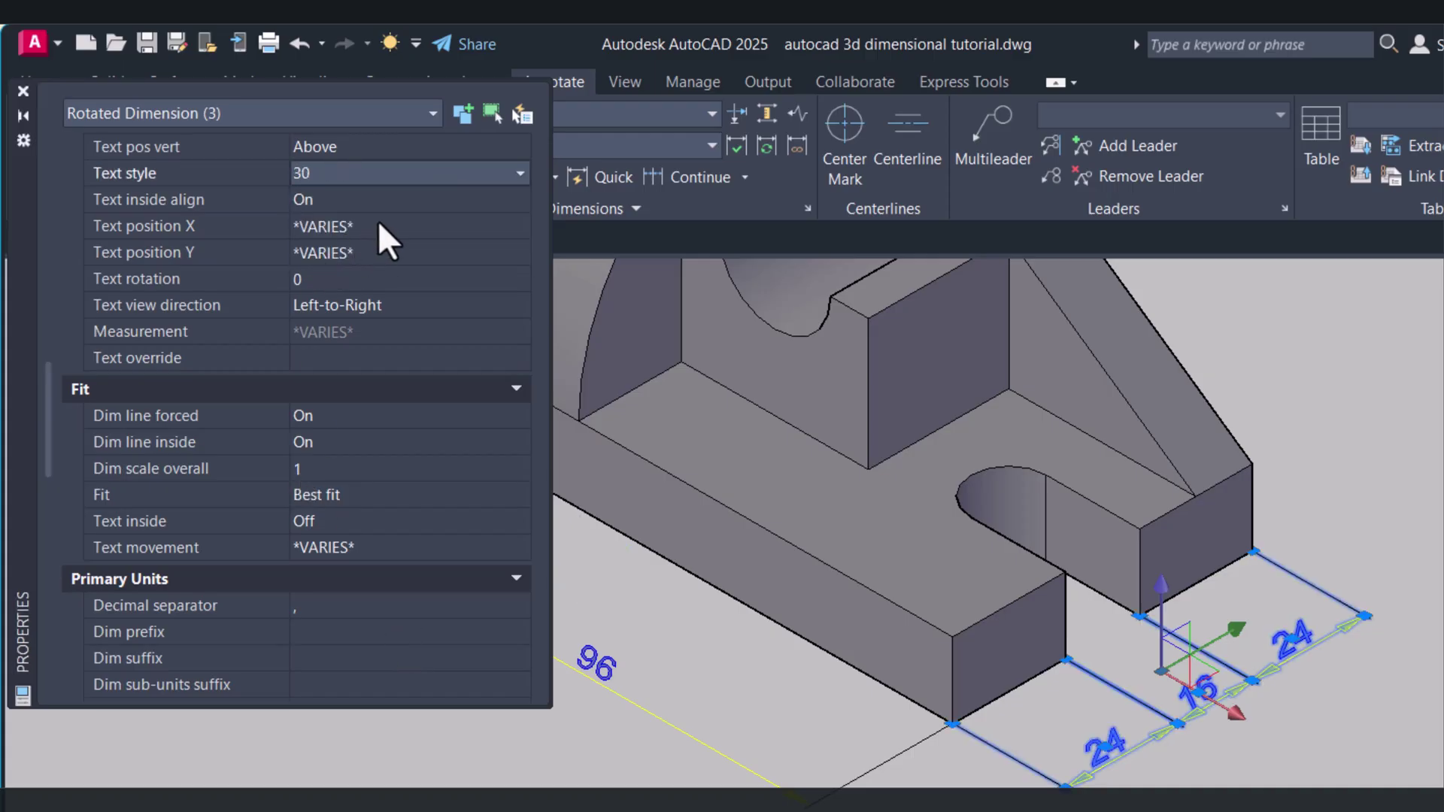
click(409, 175)
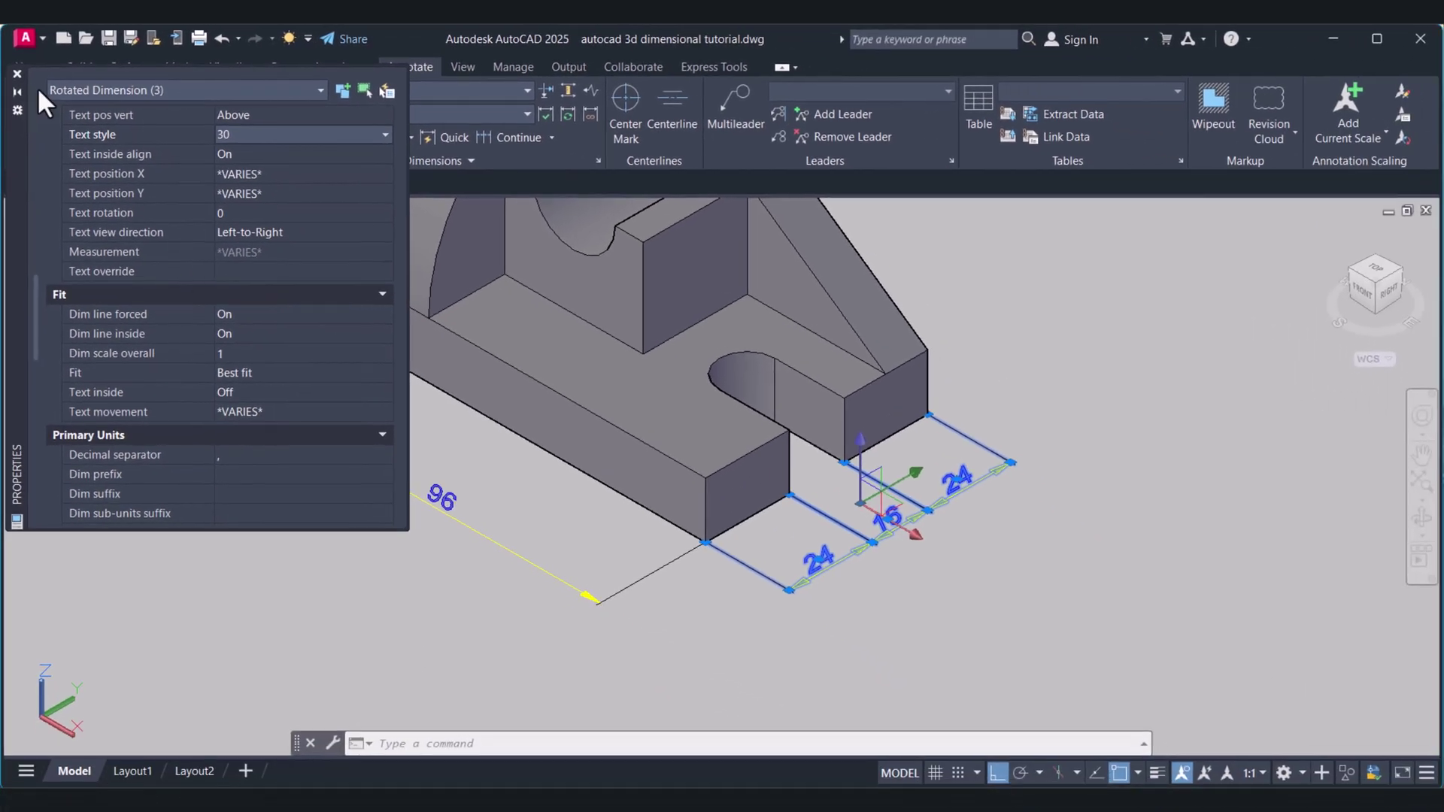
click(23, 88)
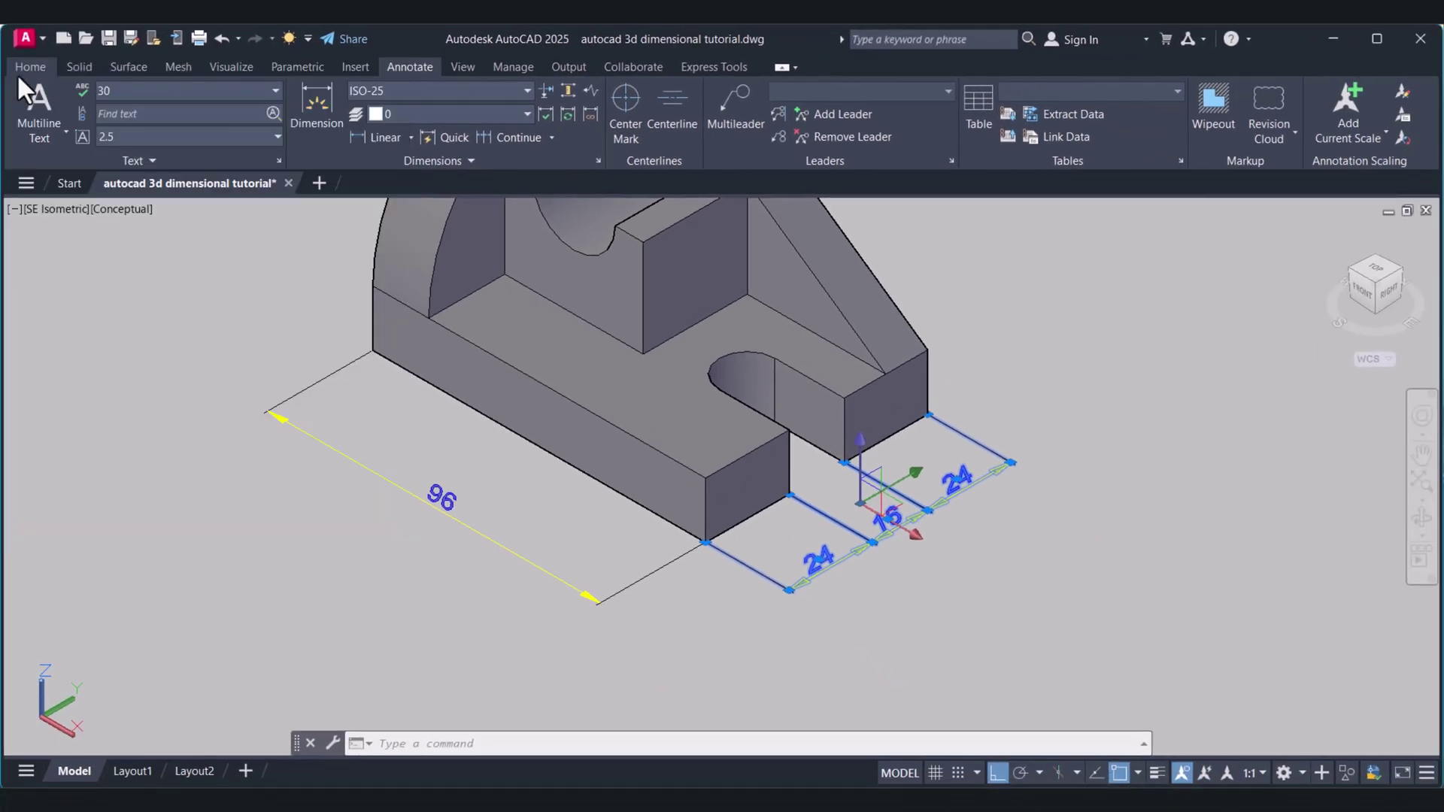
key(Escape)
scroll(516, 441, down, 4)
- Change the visual style from Conceptual to Hidden
middle_drag(760, 492, 728, 538)
scroll(749, 514, up, 3)
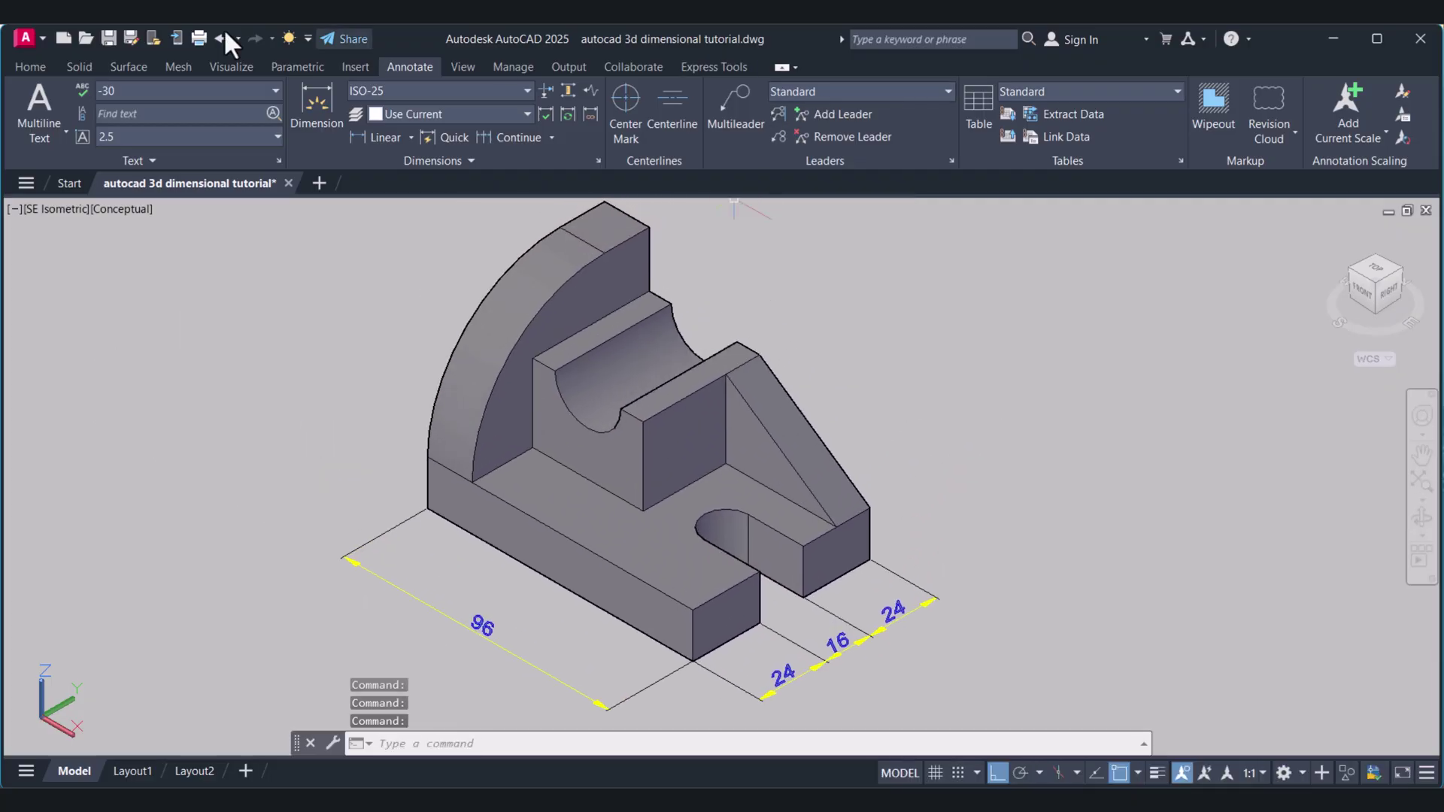
click(32, 68)
click(826, 92)
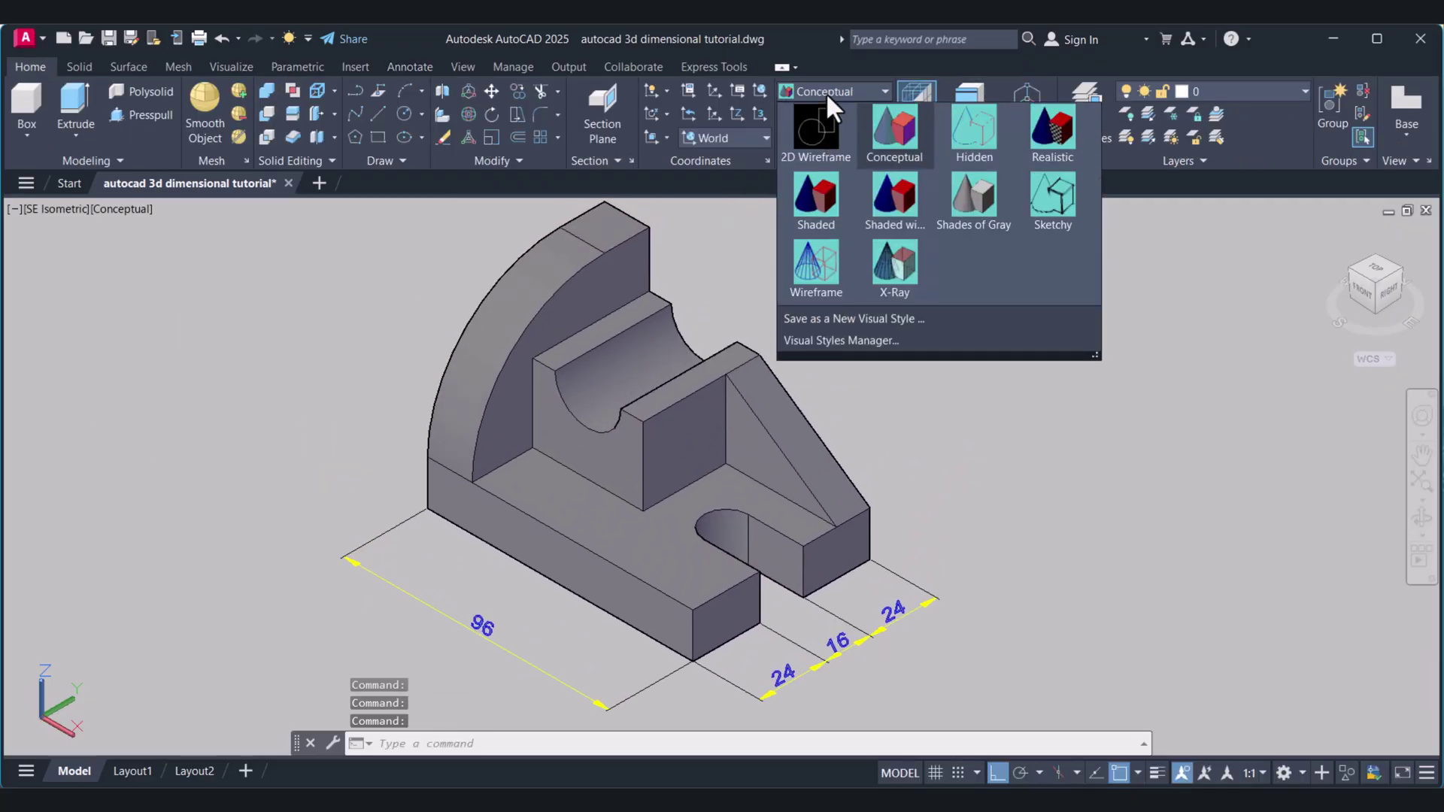
click(978, 139)
middle_drag(895, 601, 936, 566)
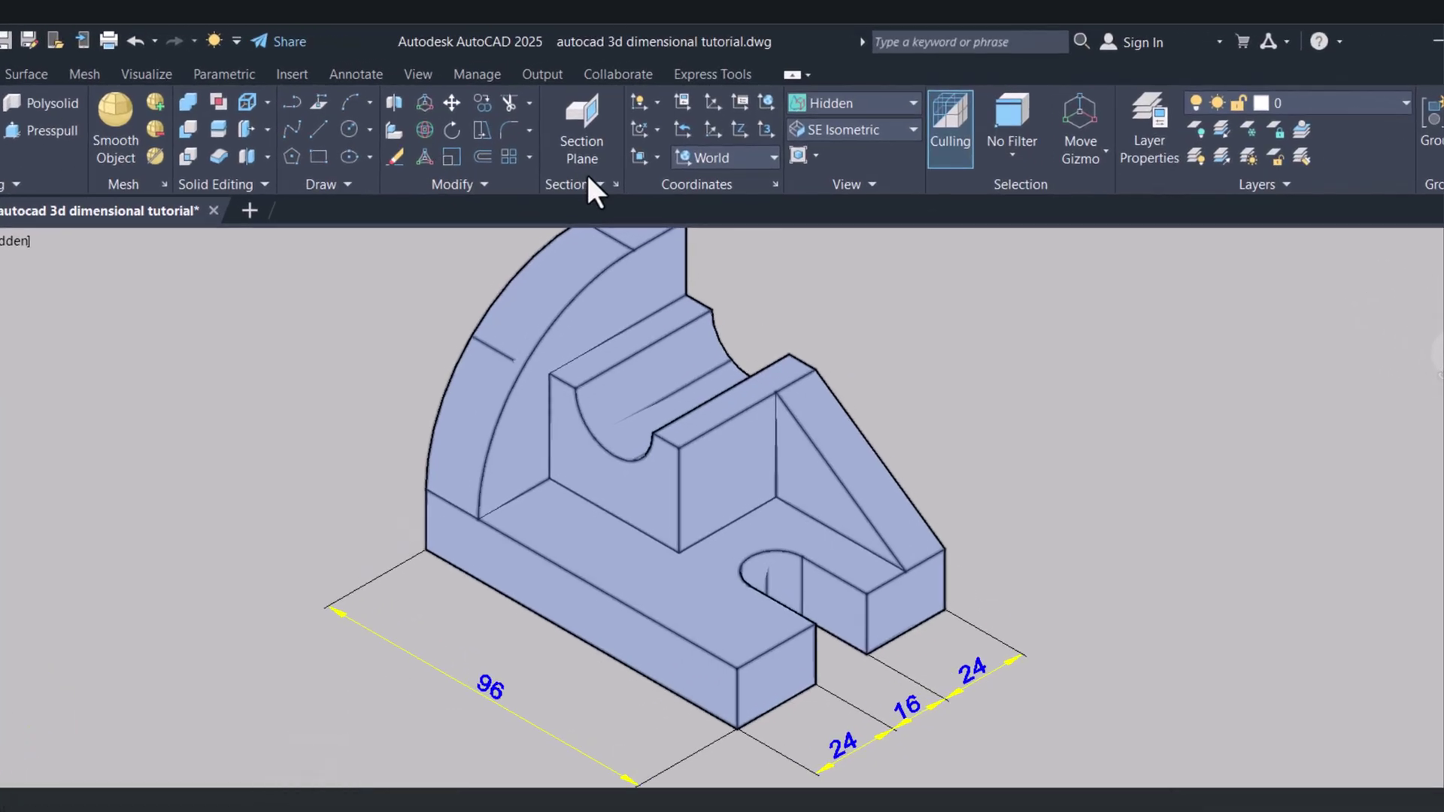
- Align the UCS to the base's front end face with UCS Face
click(640, 191)
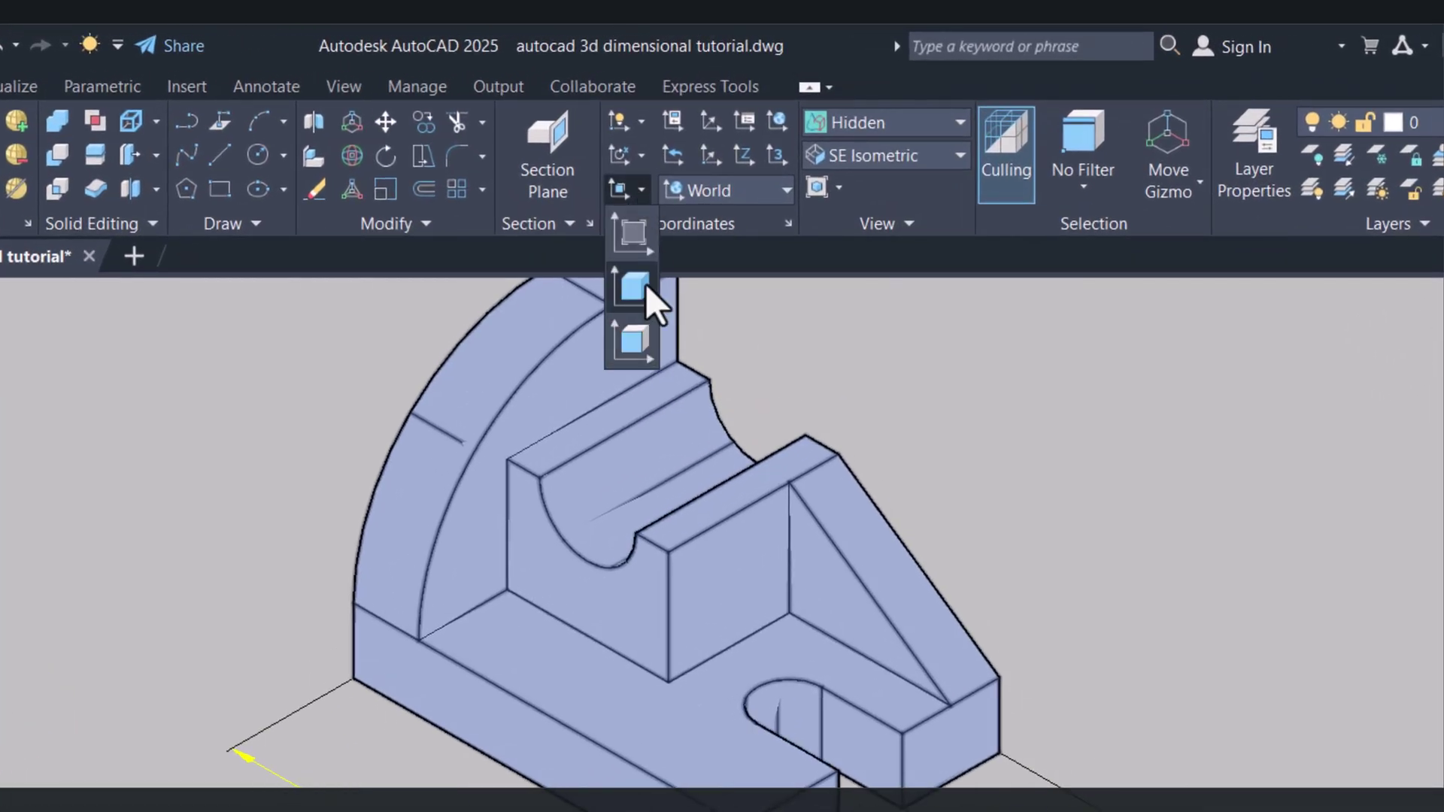
click(633, 342)
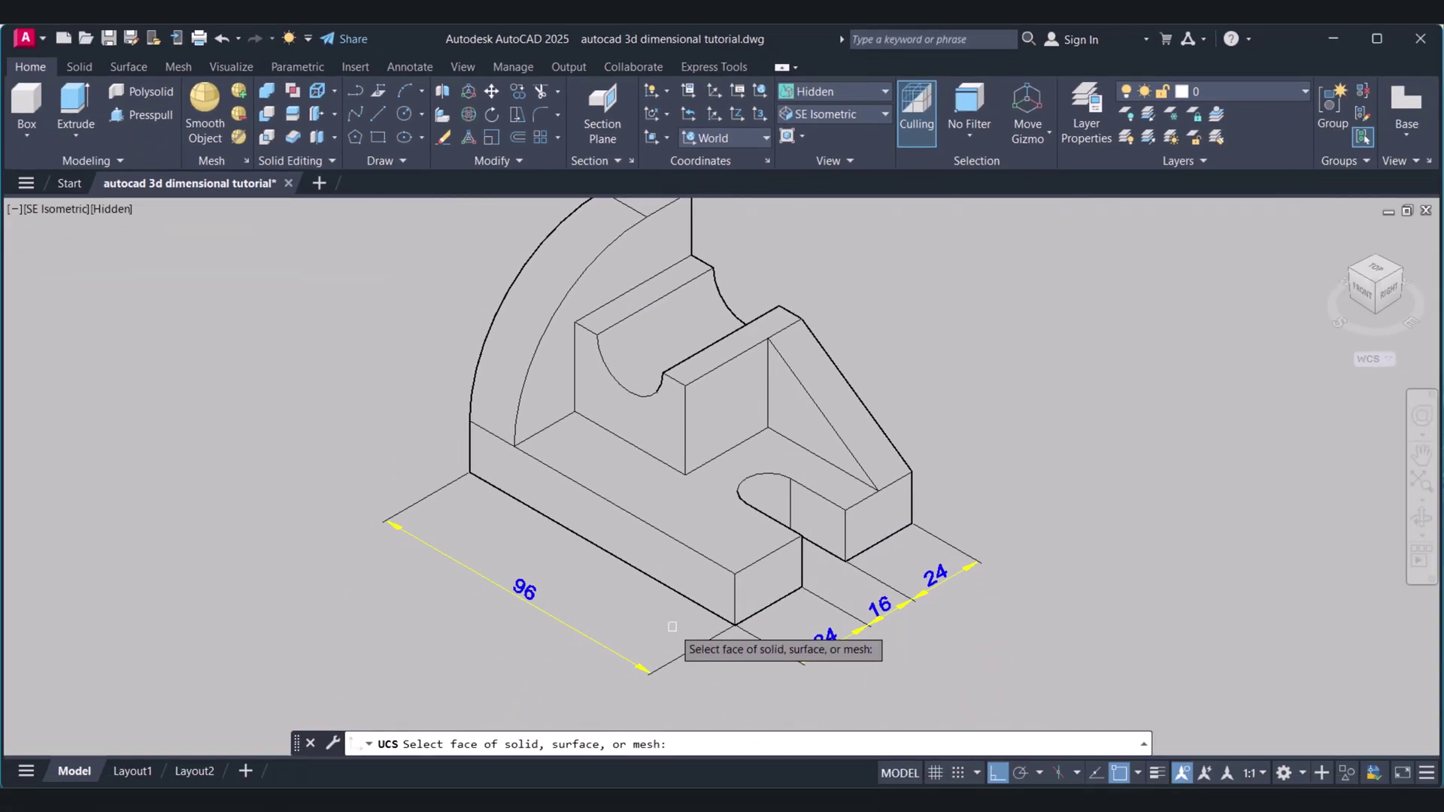
click(711, 594)
key(Return)
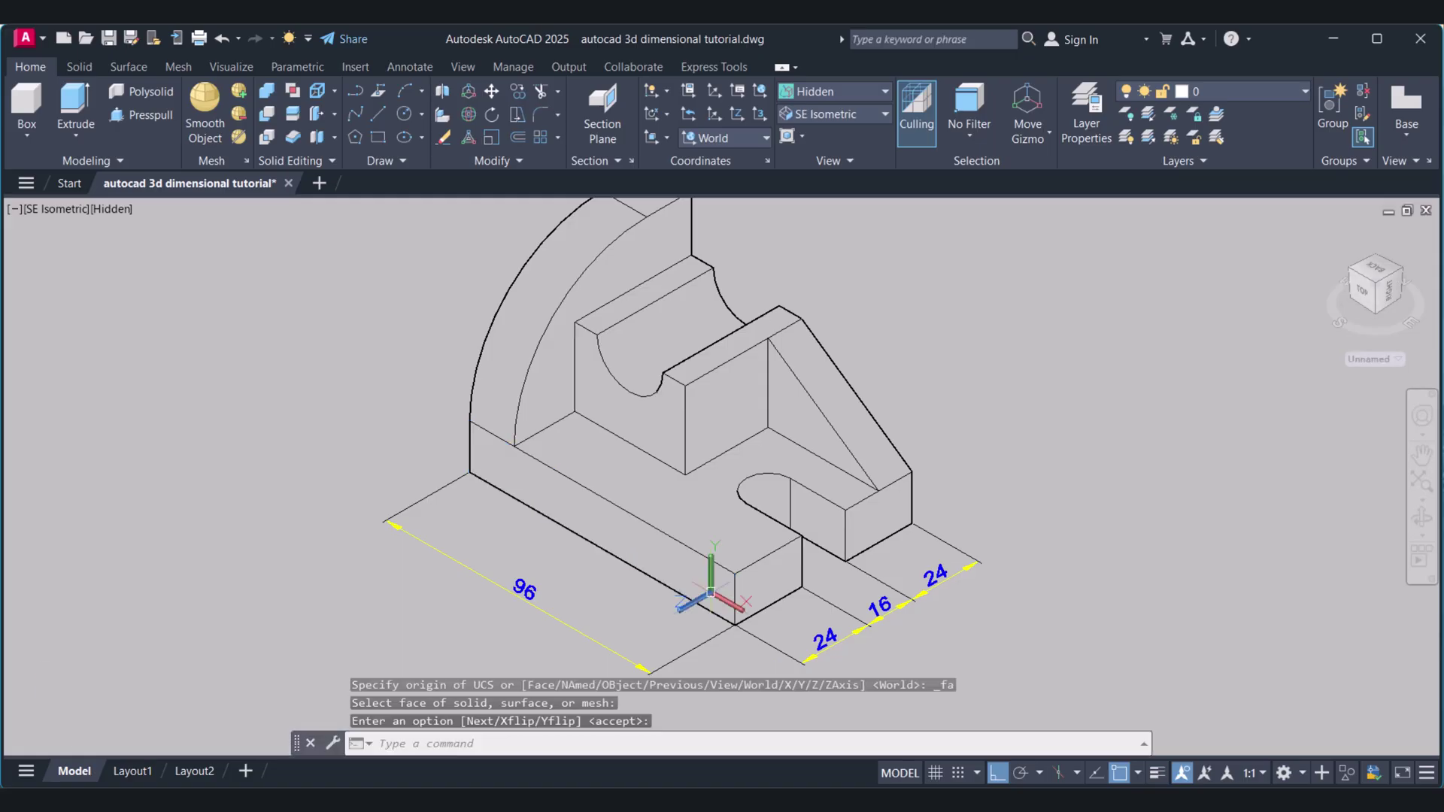
- Add a vertical 16 linear dimension for the base height at its front corner
click(410, 67)
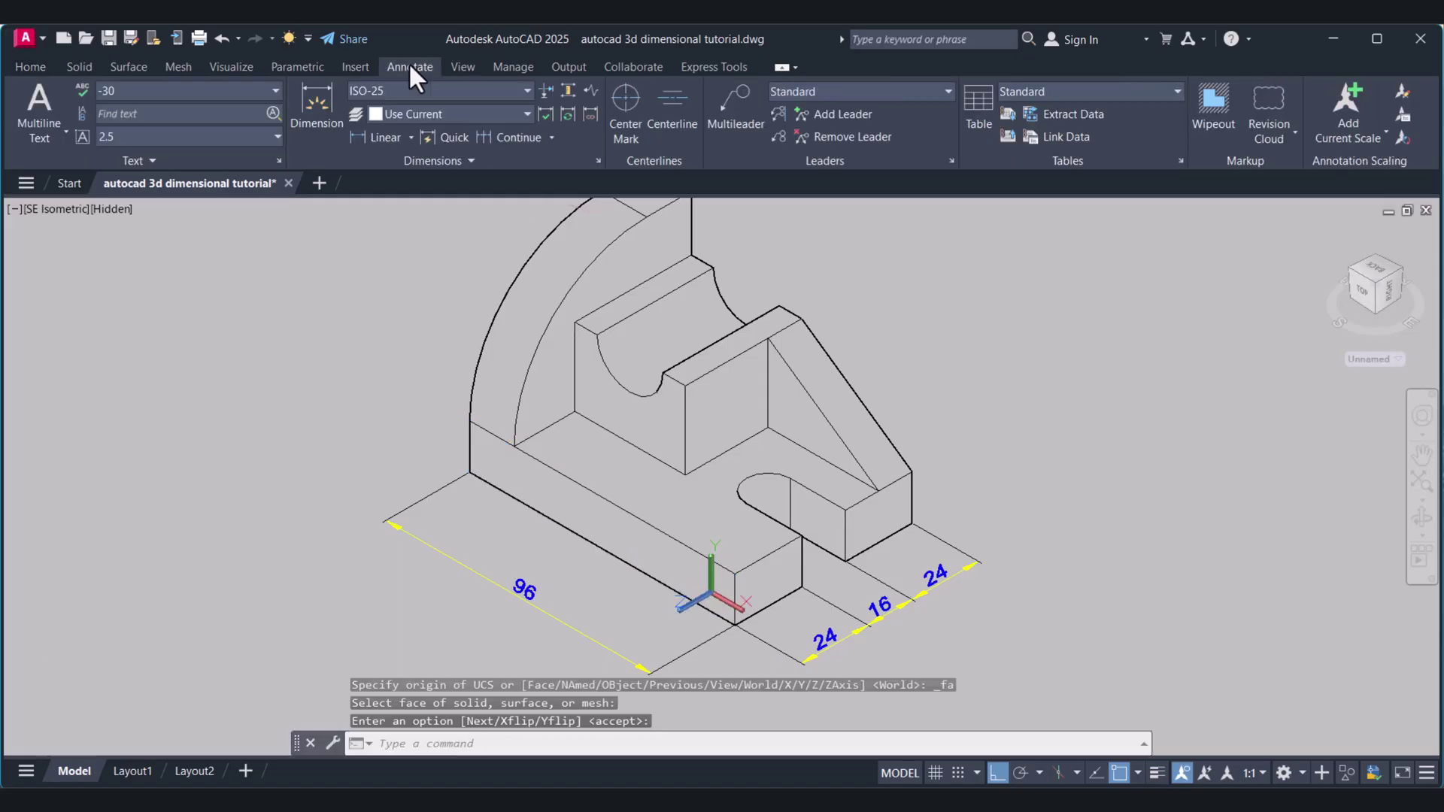
click(357, 137)
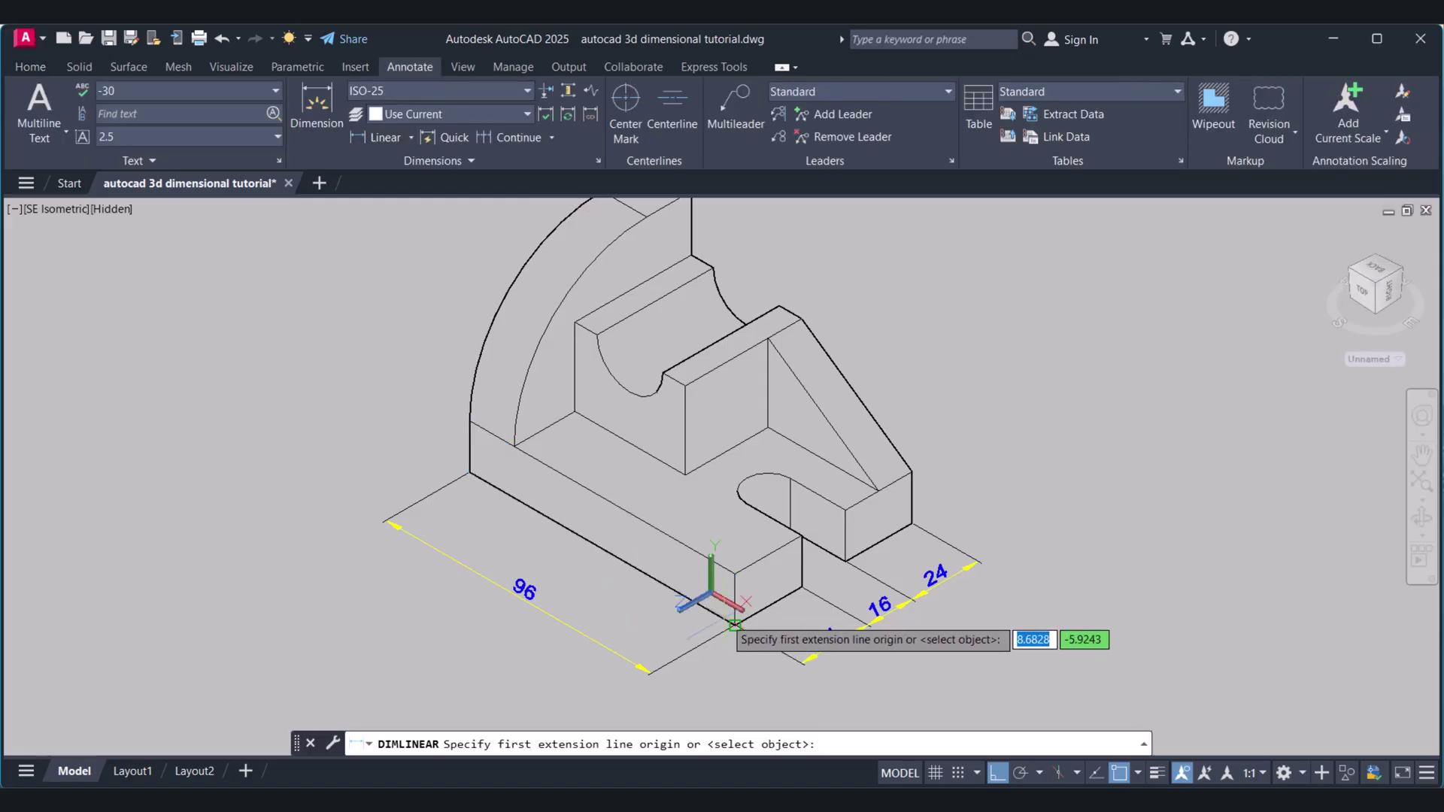
click(735, 623)
click(735, 575)
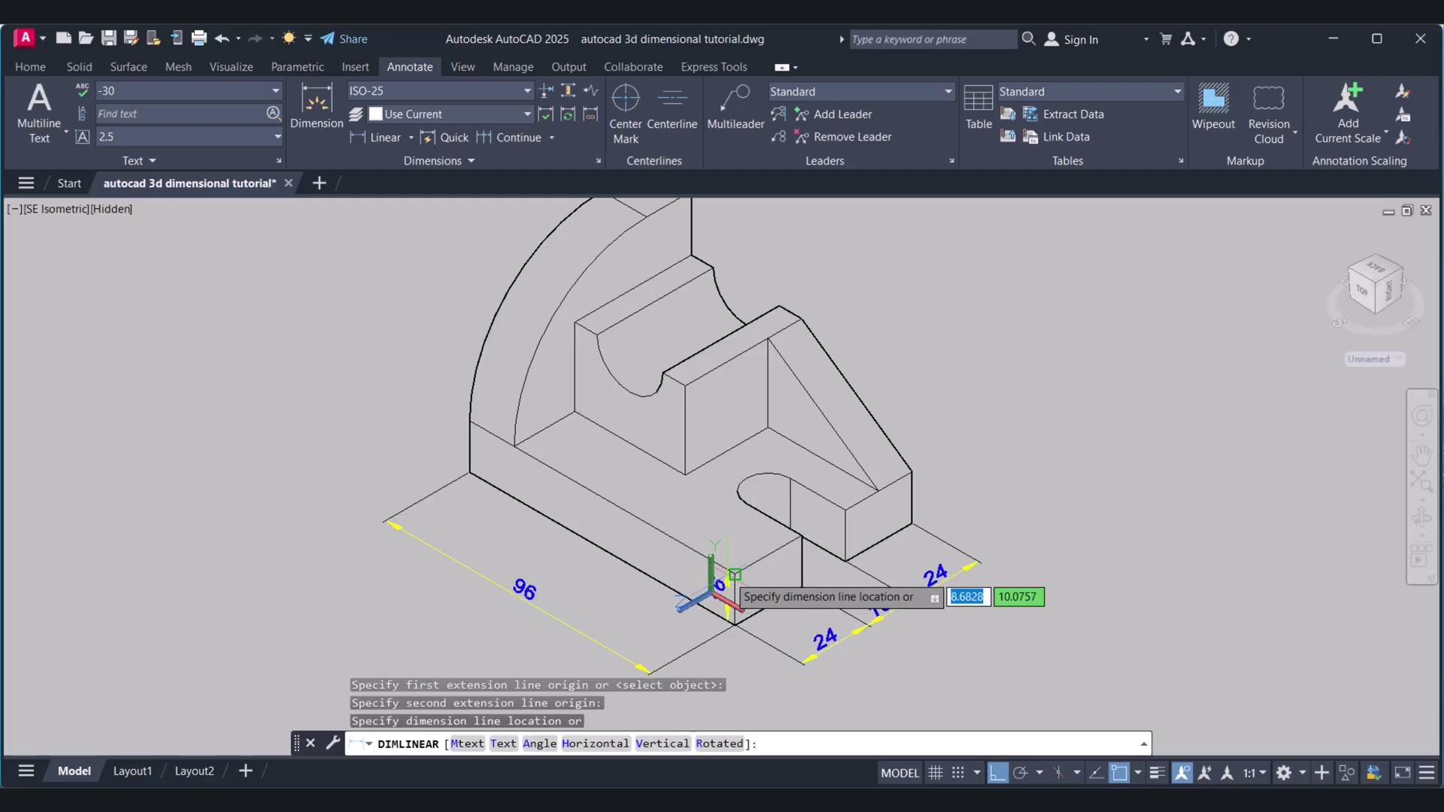
click(656, 558)
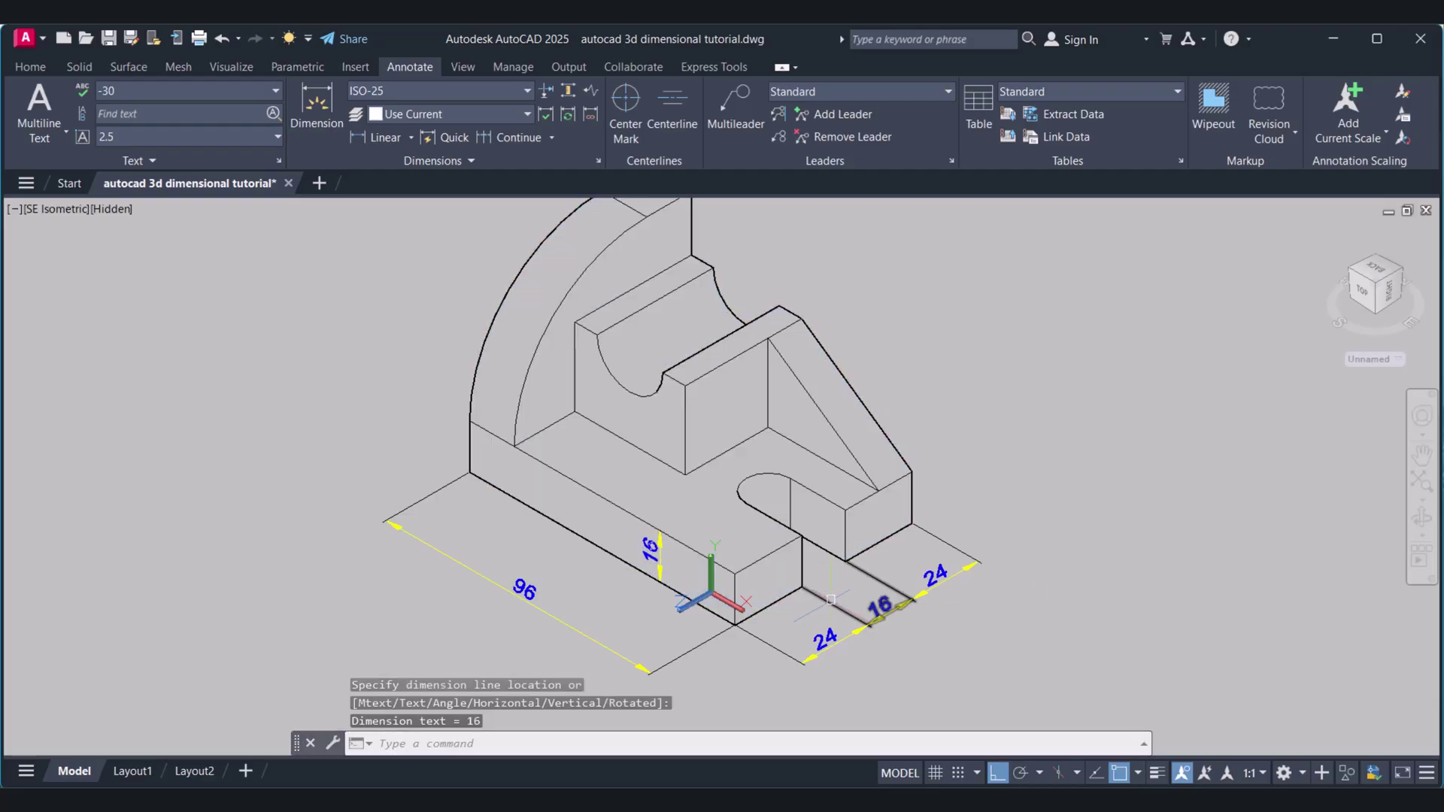
middle_drag(777, 555, 777, 600)
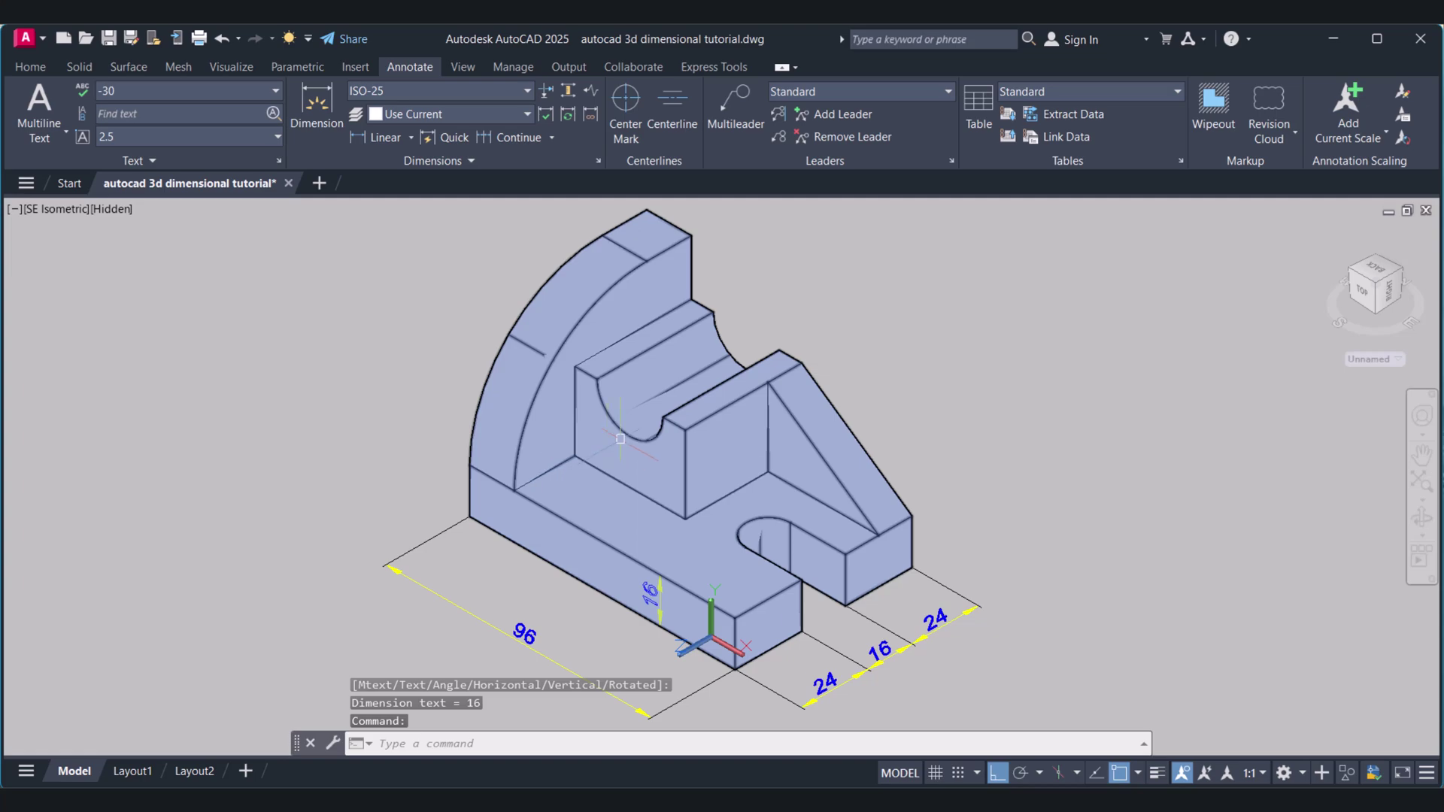
- Try aligning the UCS to the slotted block's front face with UCS Face
click(27, 67)
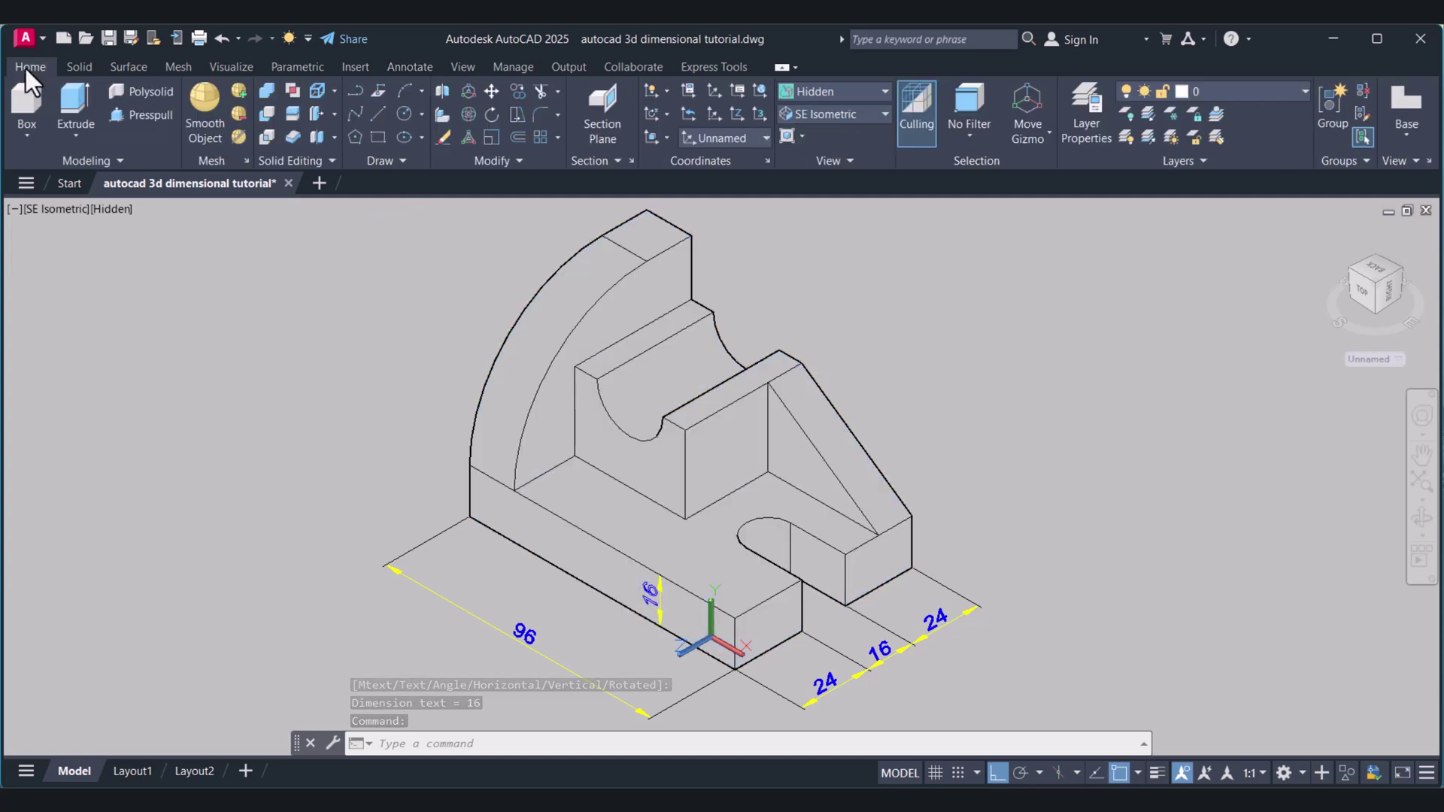
click(652, 138)
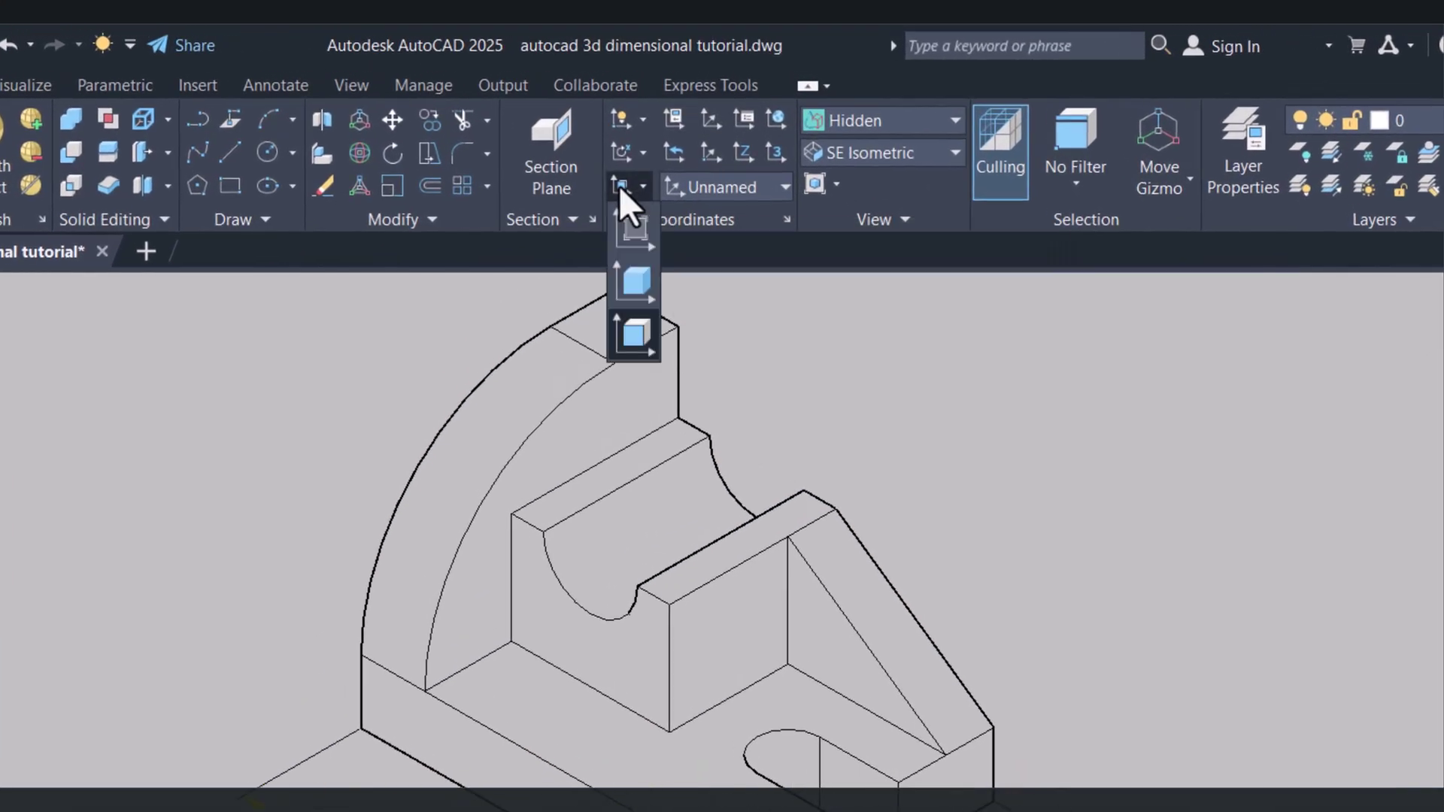
click(636, 335)
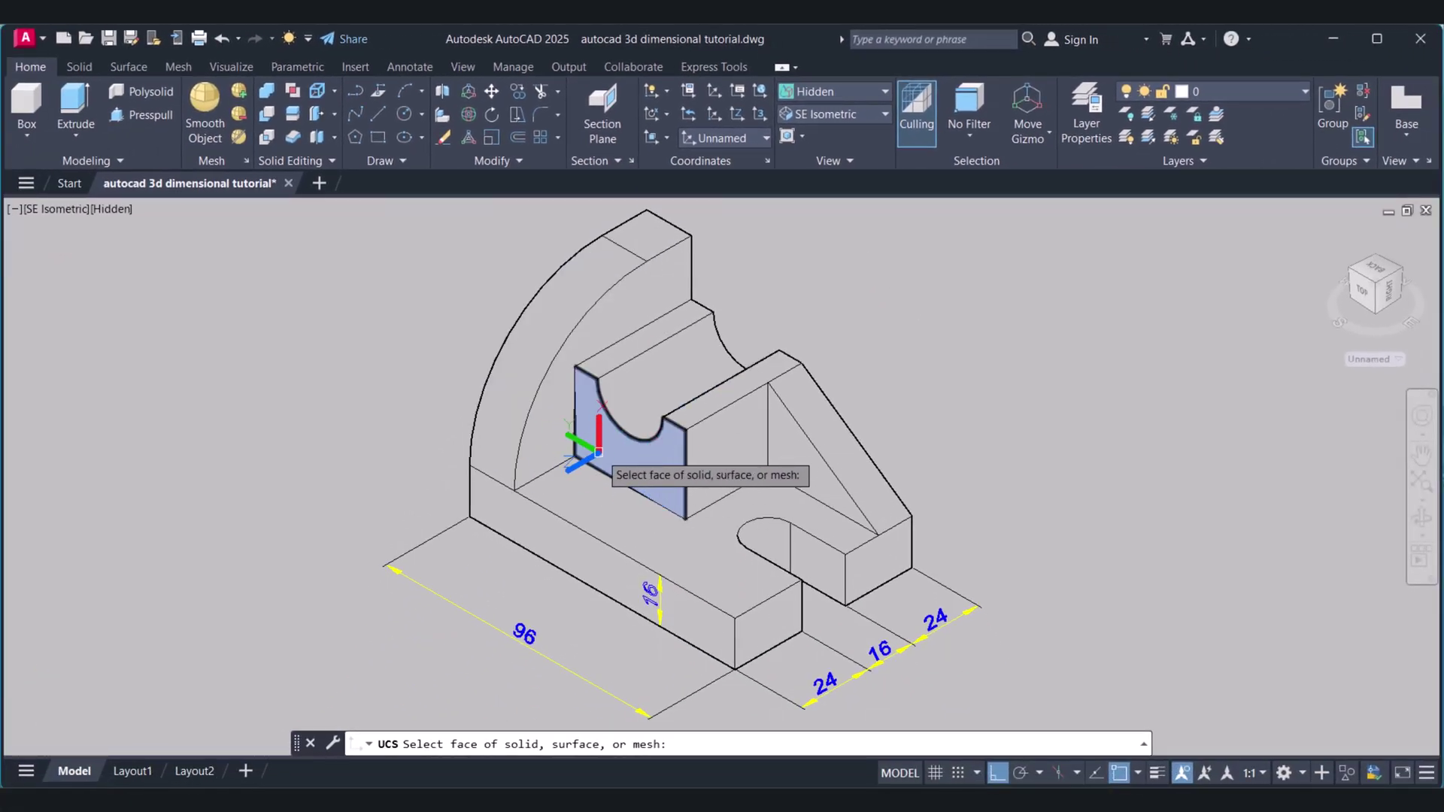
click(637, 502)
click(681, 521)
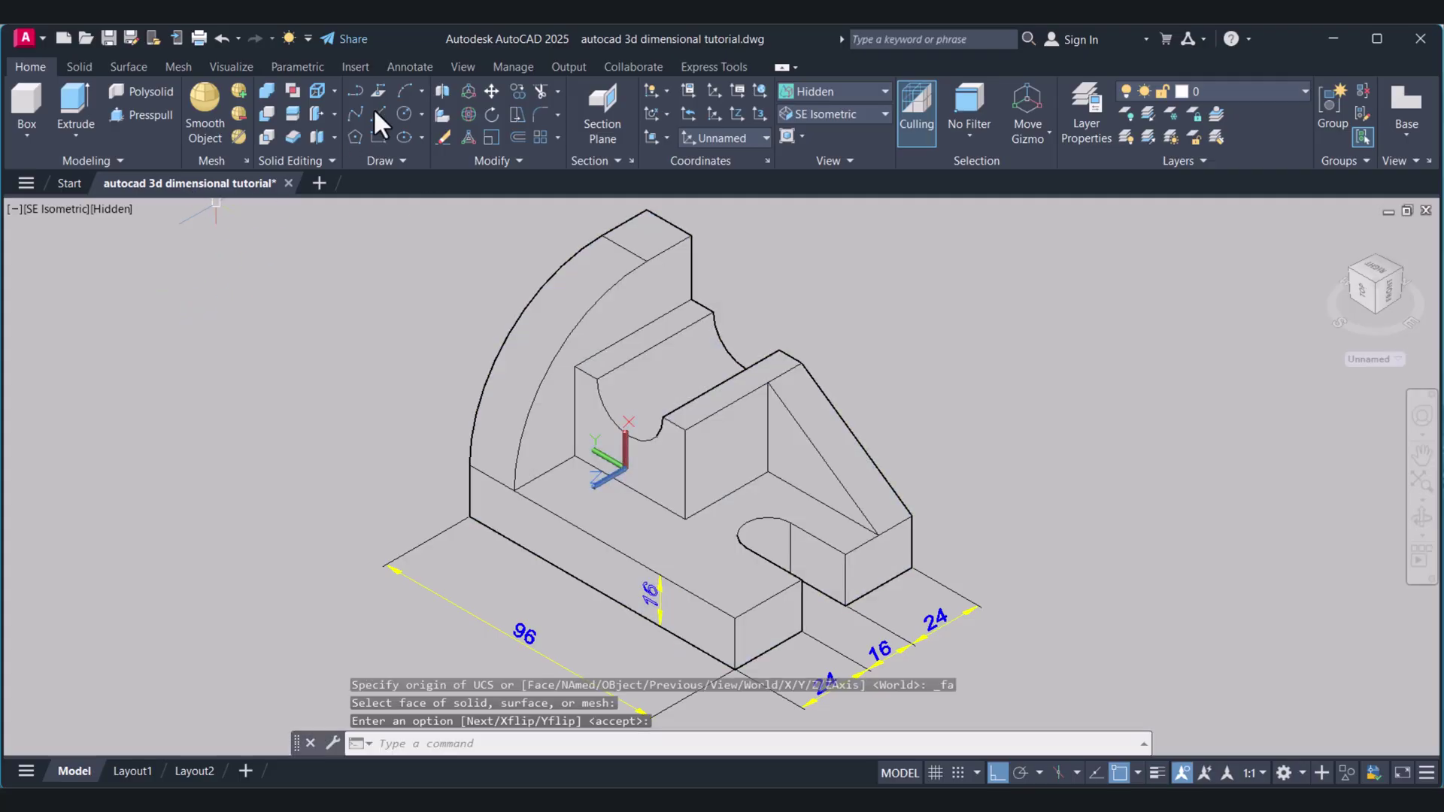
- Reapply UCS Face on the notched block's front face and accept the new orientation
click(404, 72)
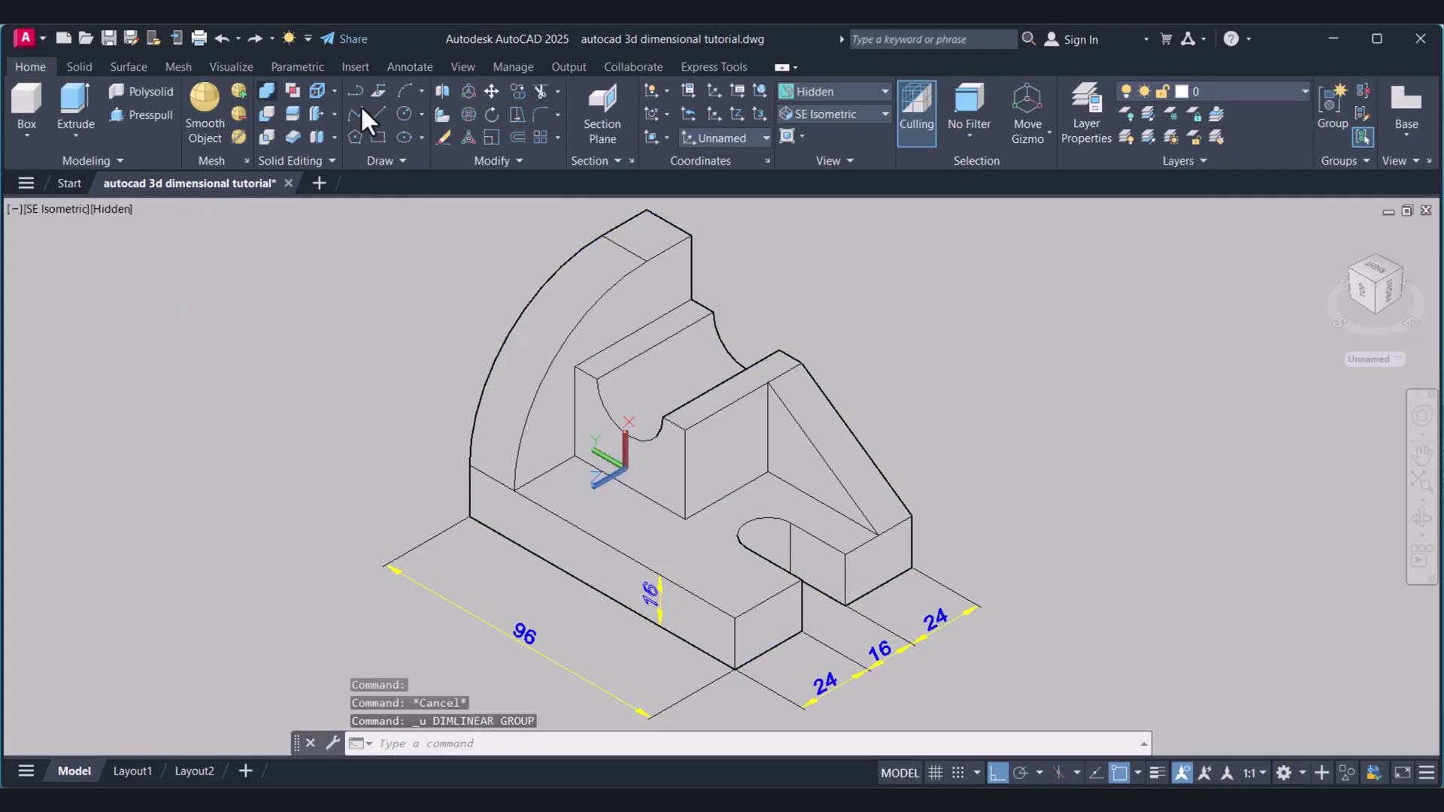
click(667, 138)
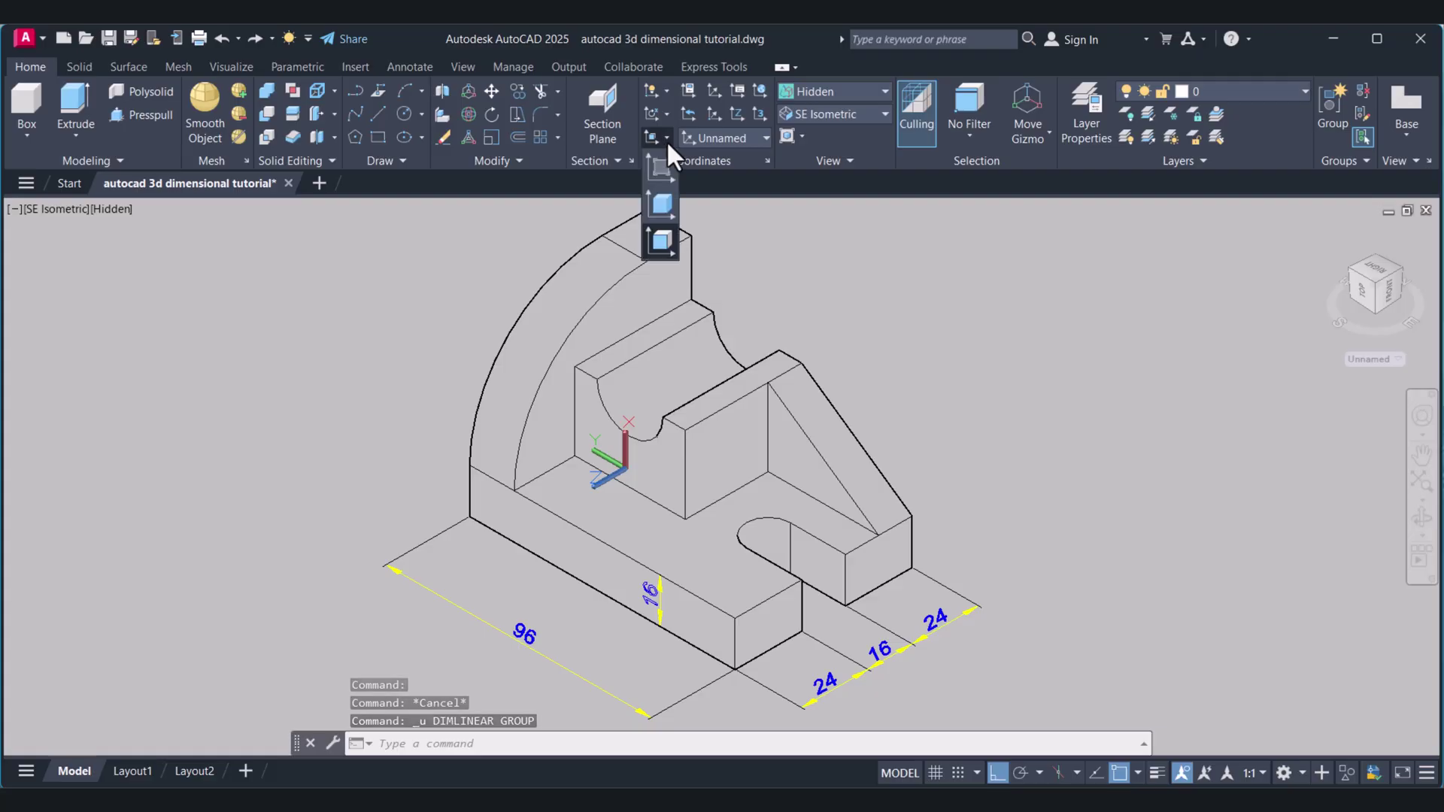
click(666, 246)
click(665, 491)
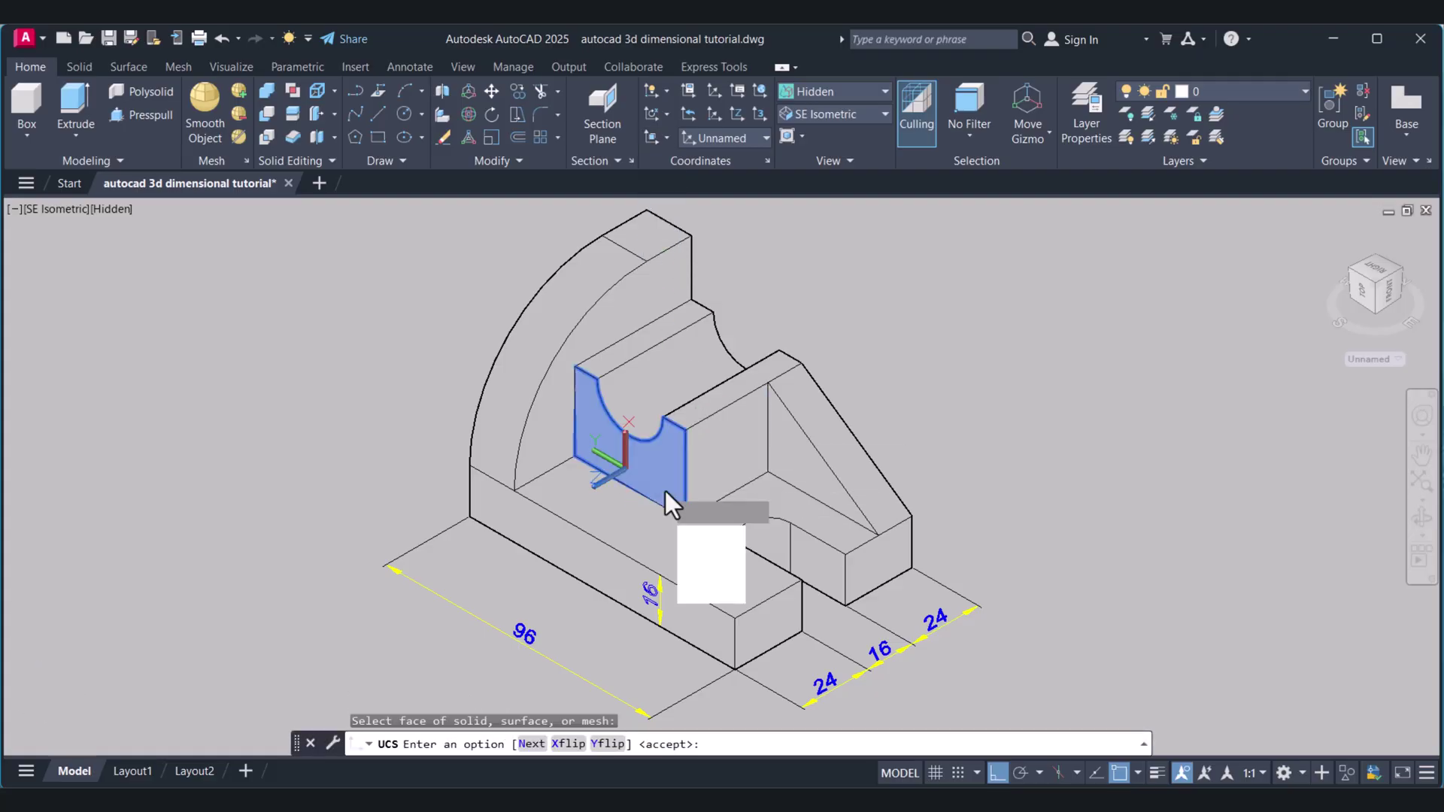
key(Return)
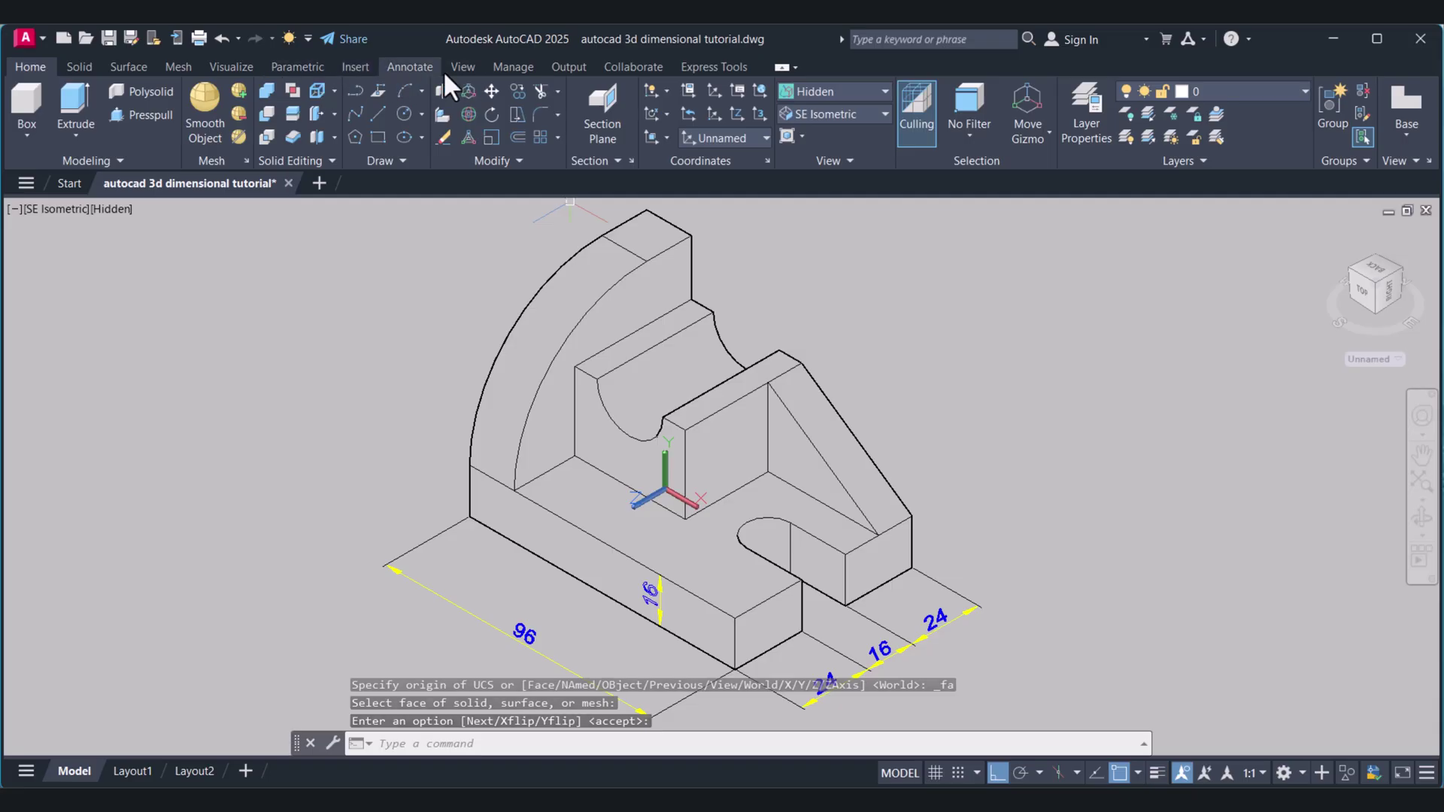
click(410, 68)
- Dimension the notched front face's bottom edge with a 40 linear dimension
click(369, 138)
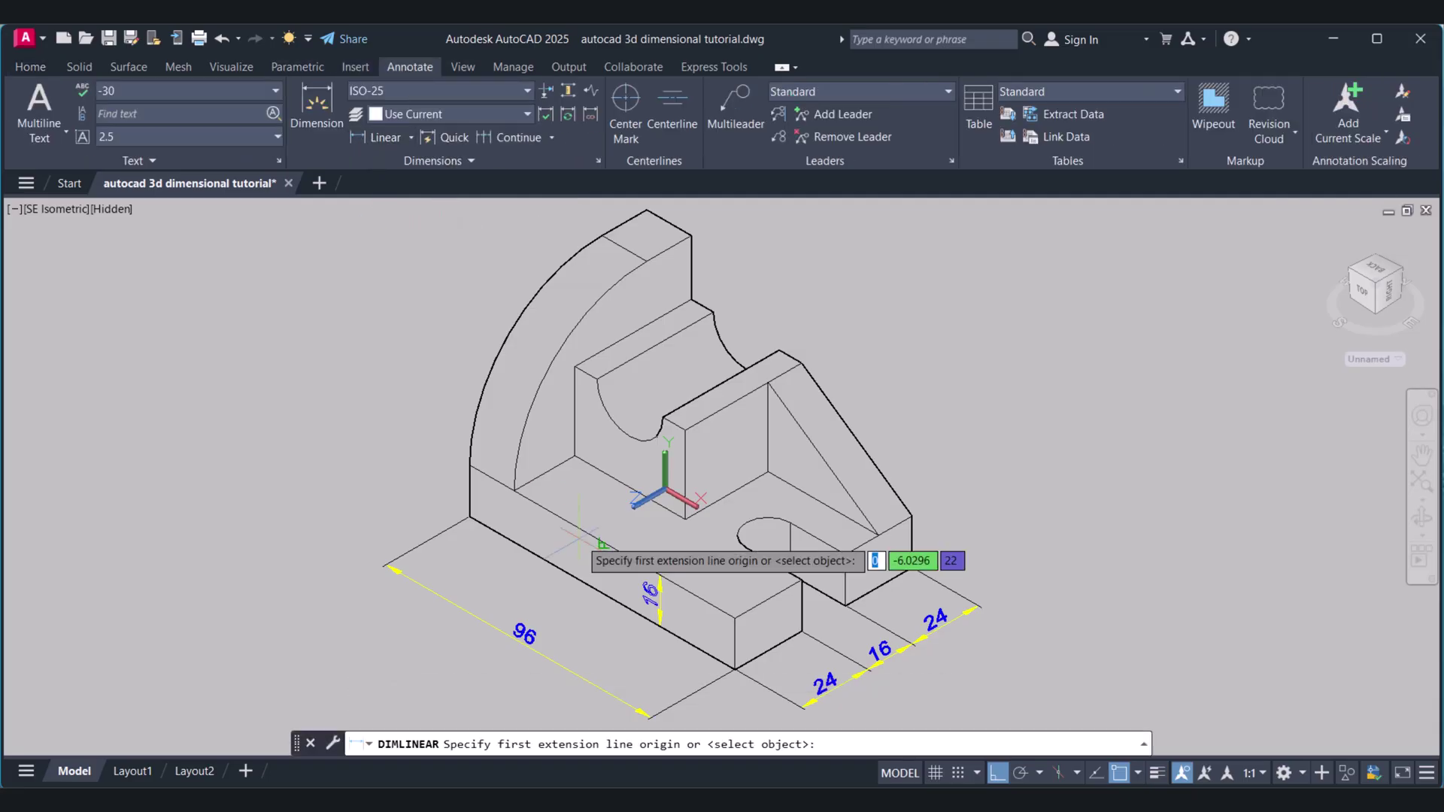
click(575, 456)
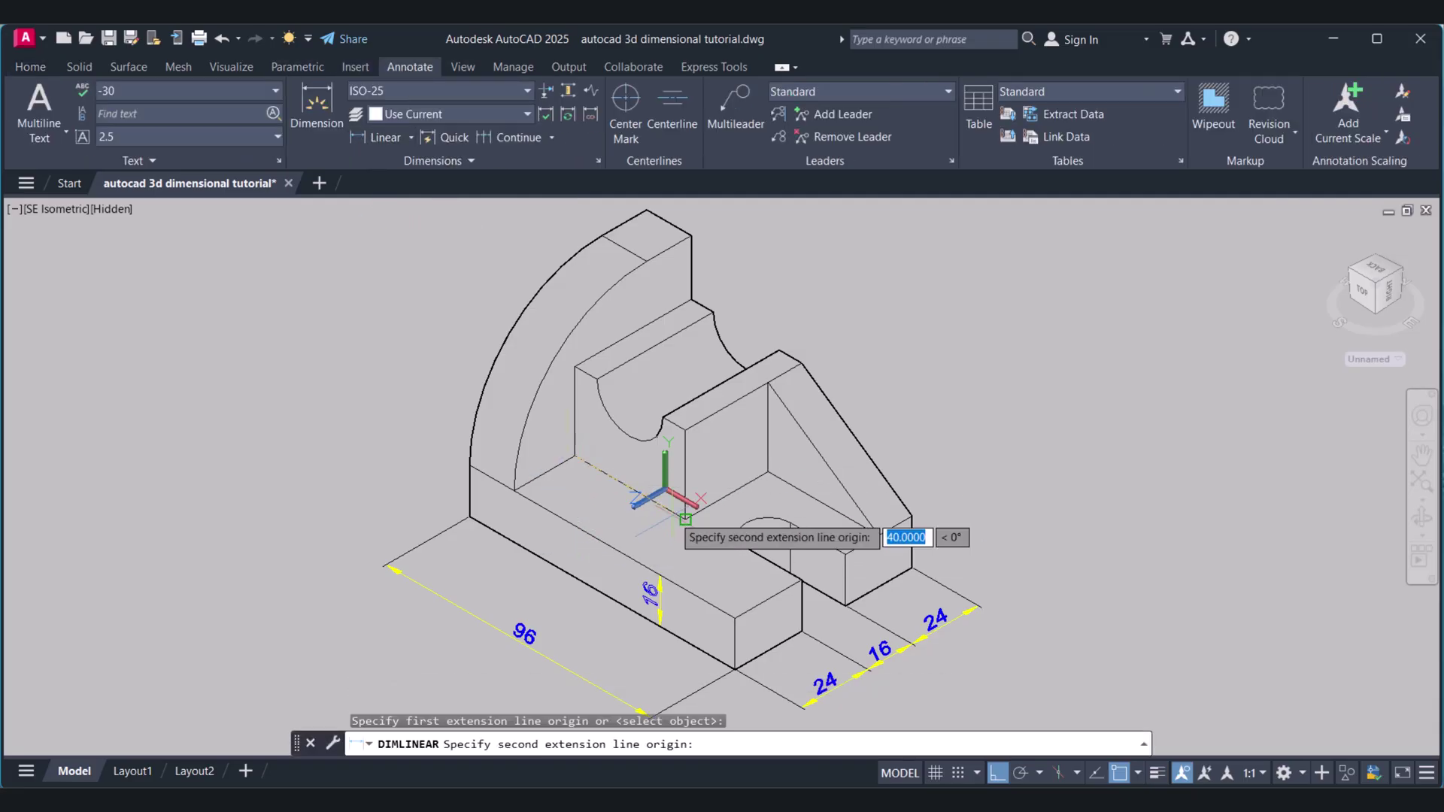
click(686, 519)
click(625, 465)
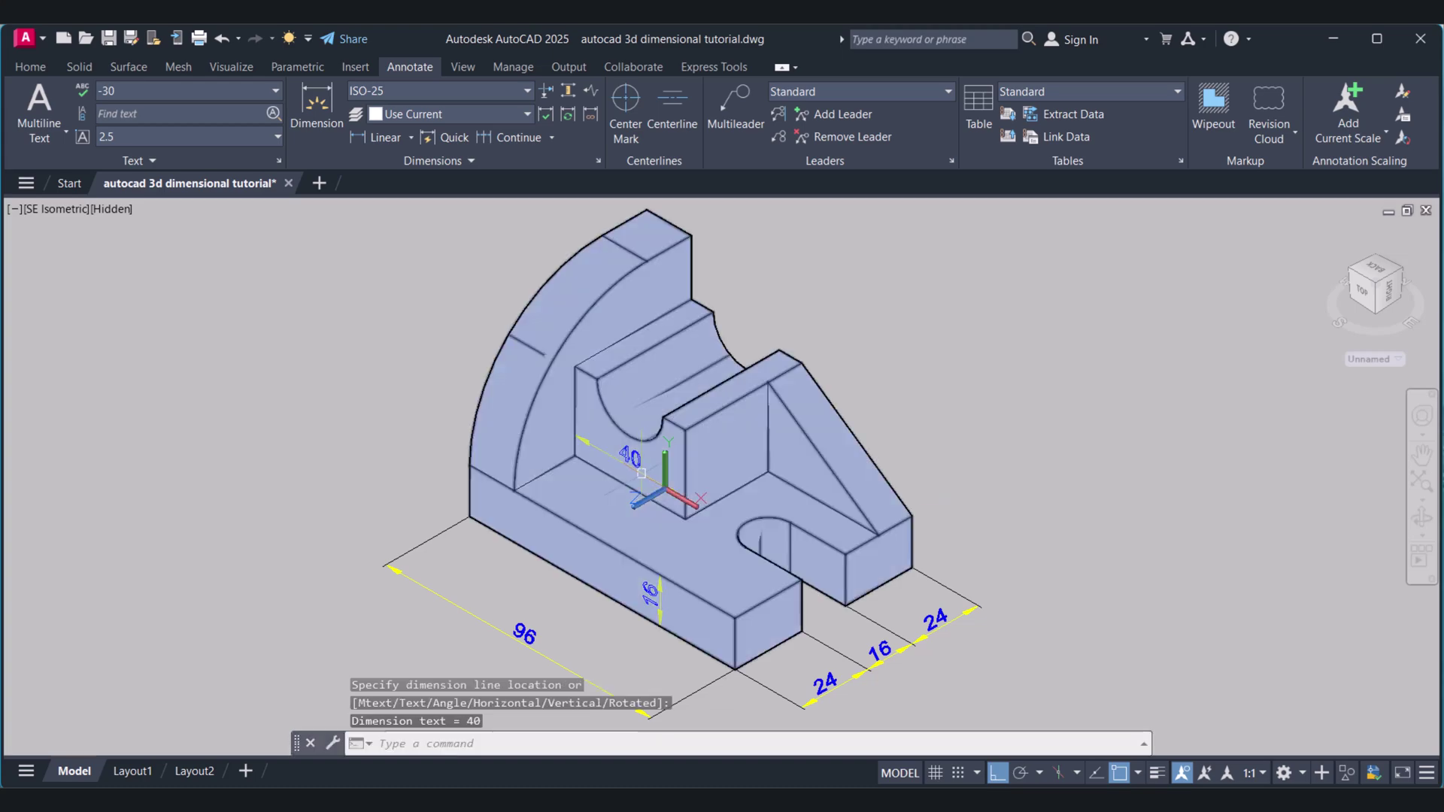
- Add an R12 radius dimension to the semicircular notch arc
click(411, 137)
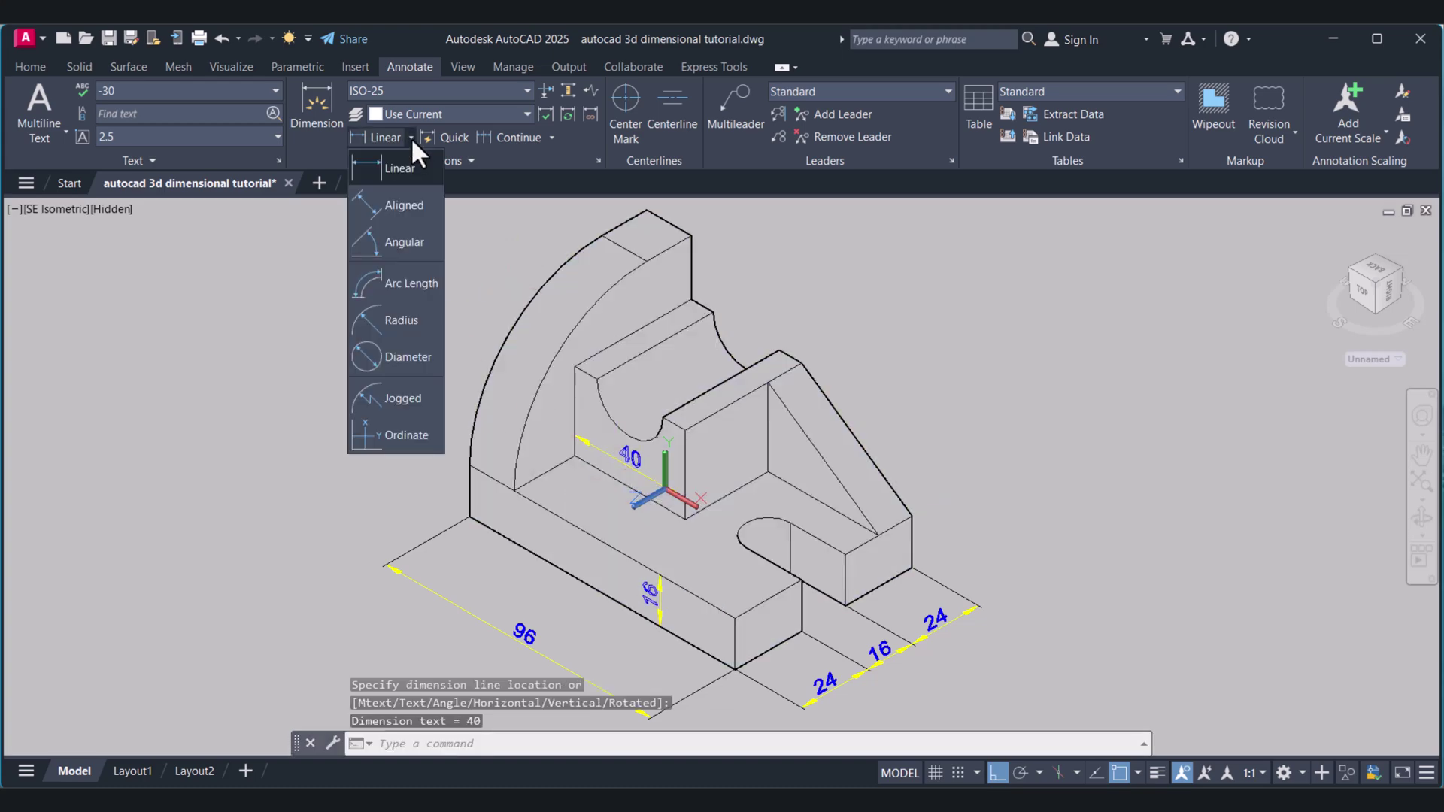
click(394, 322)
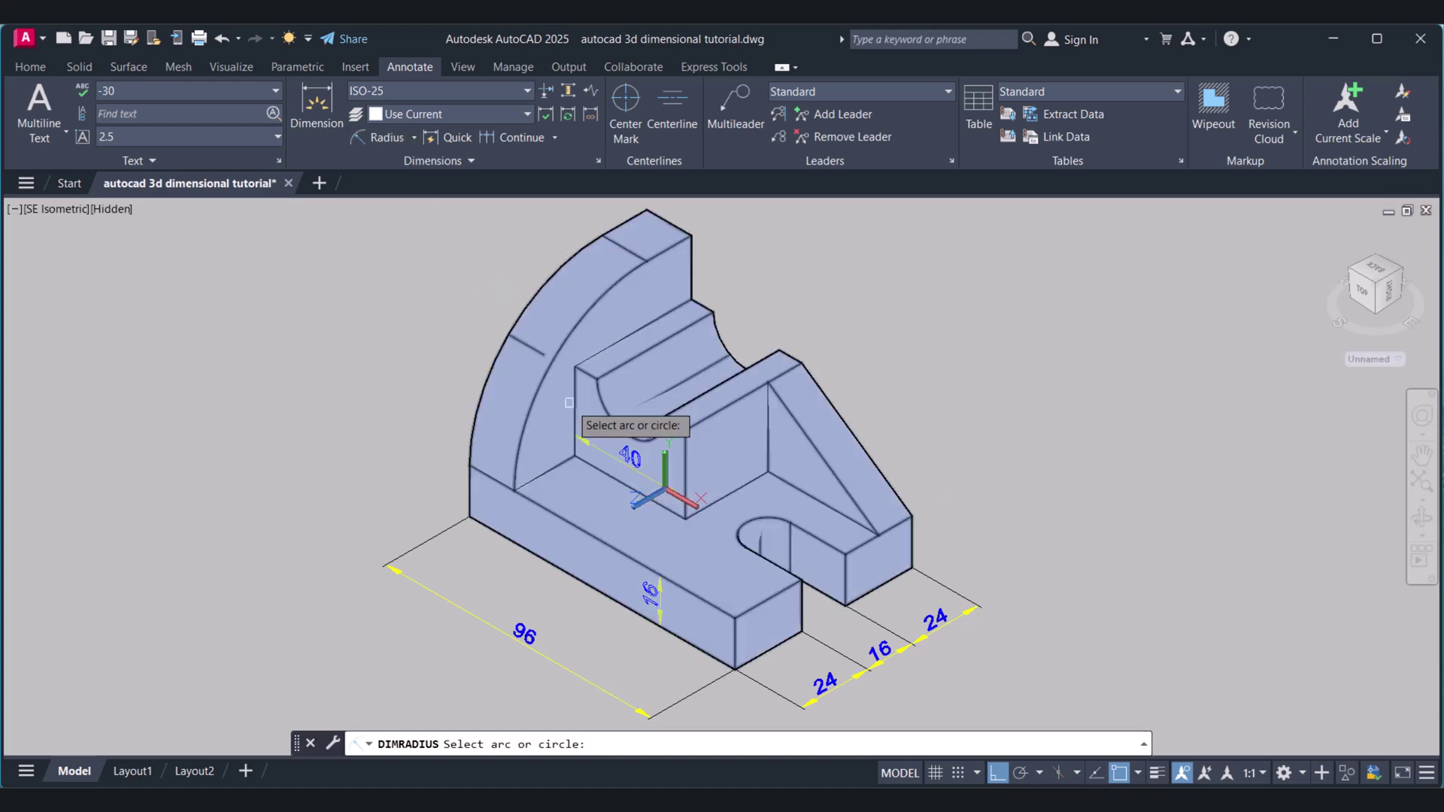
click(615, 426)
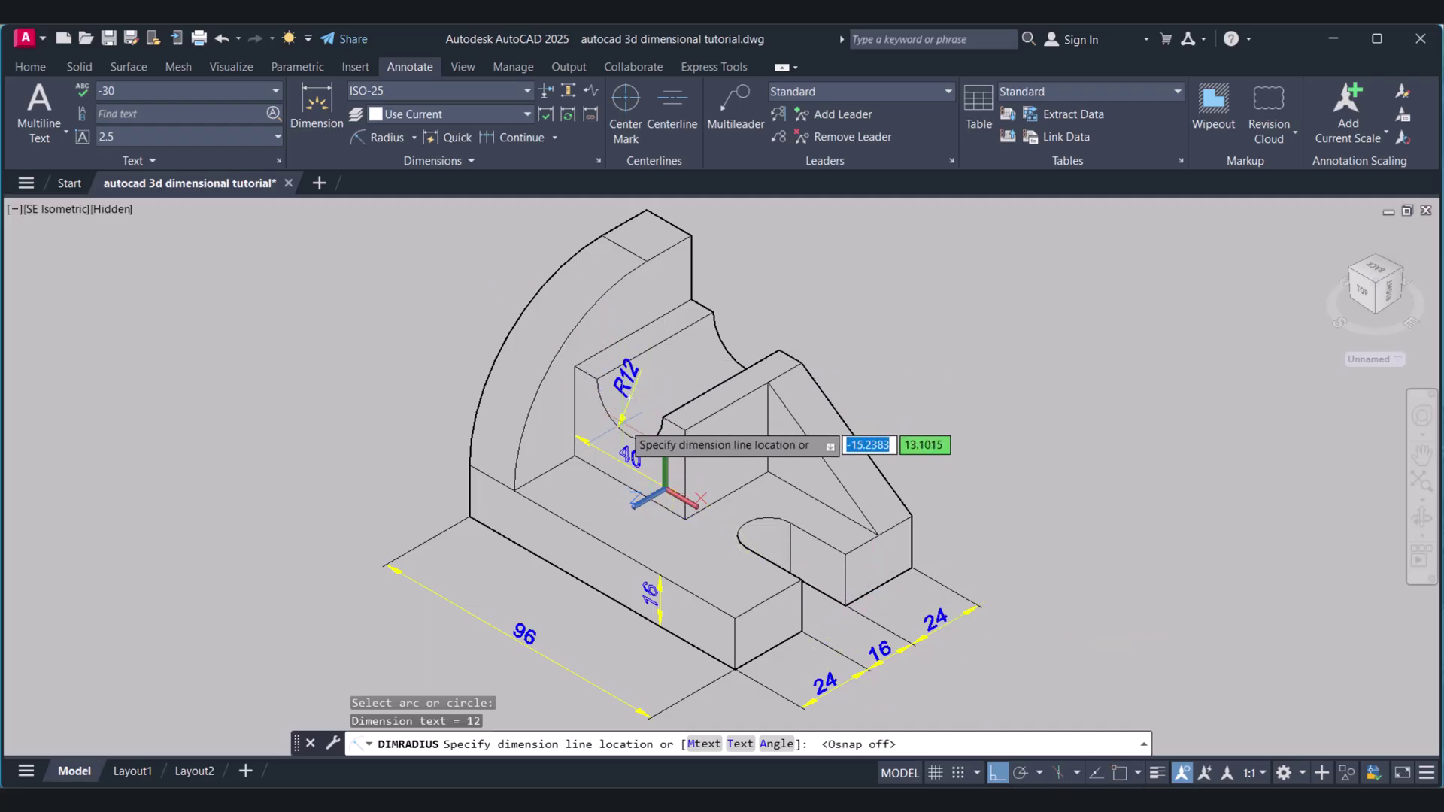
click(625, 426)
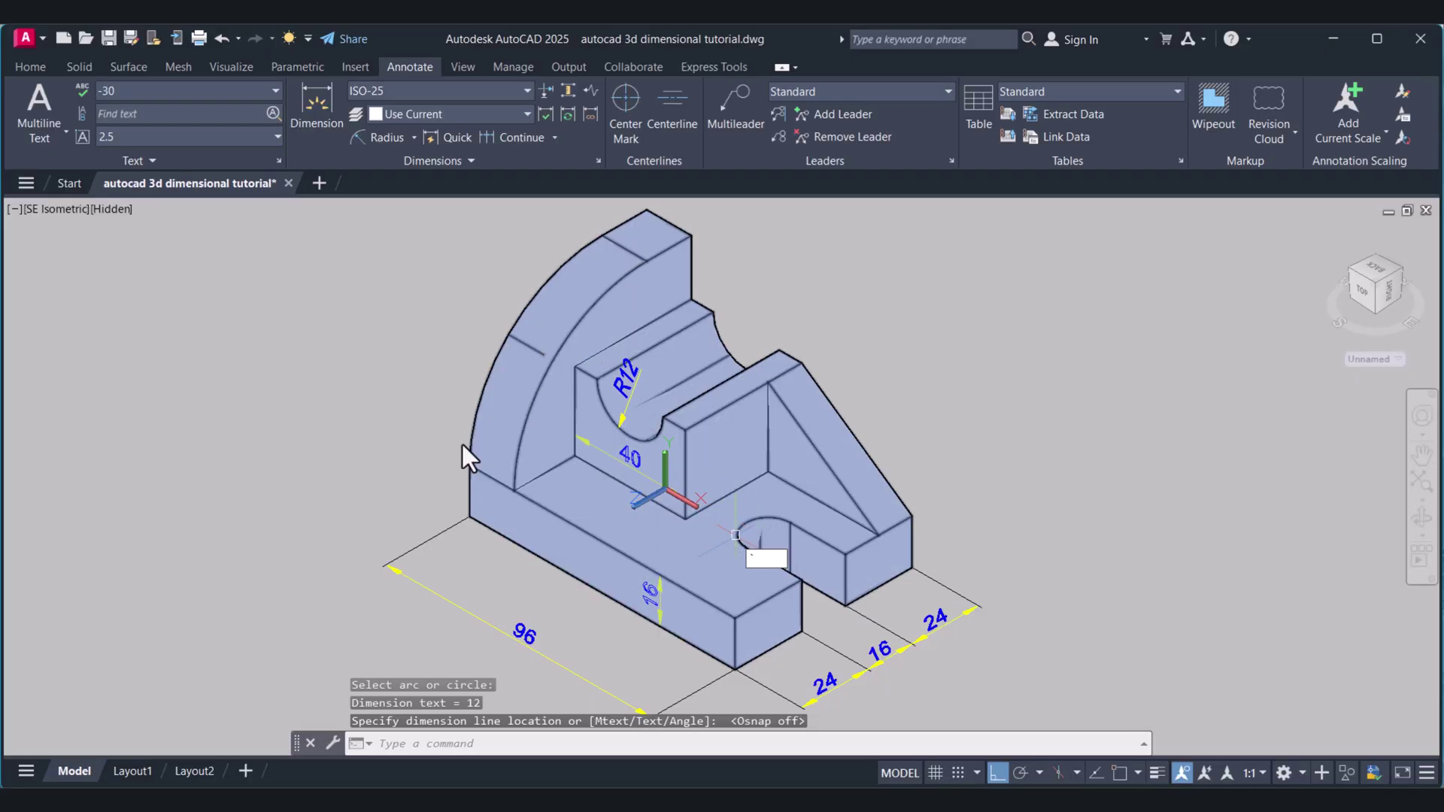
- Set a face UCS on the quarter-round back plate's flat face
click(32, 69)
click(665, 138)
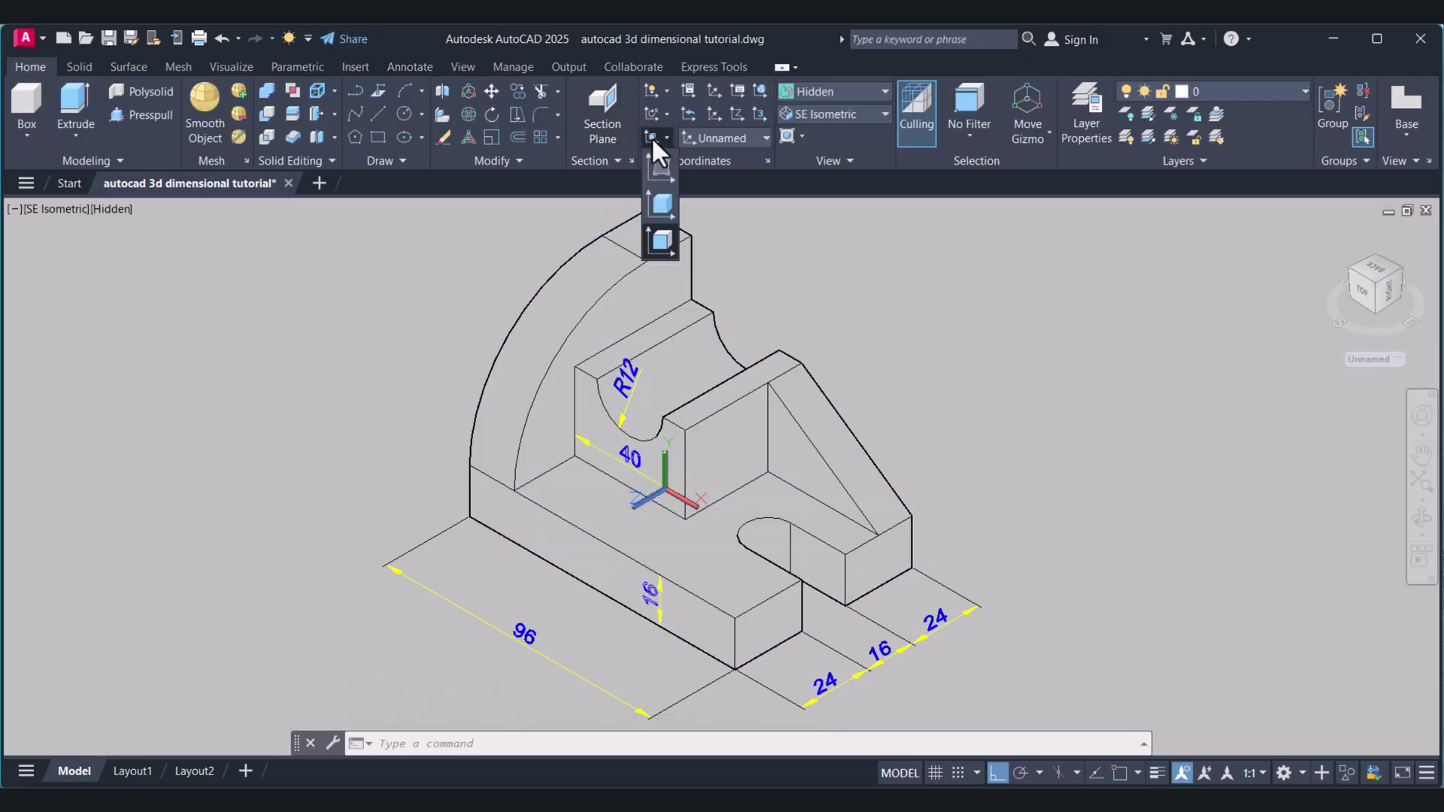
click(664, 242)
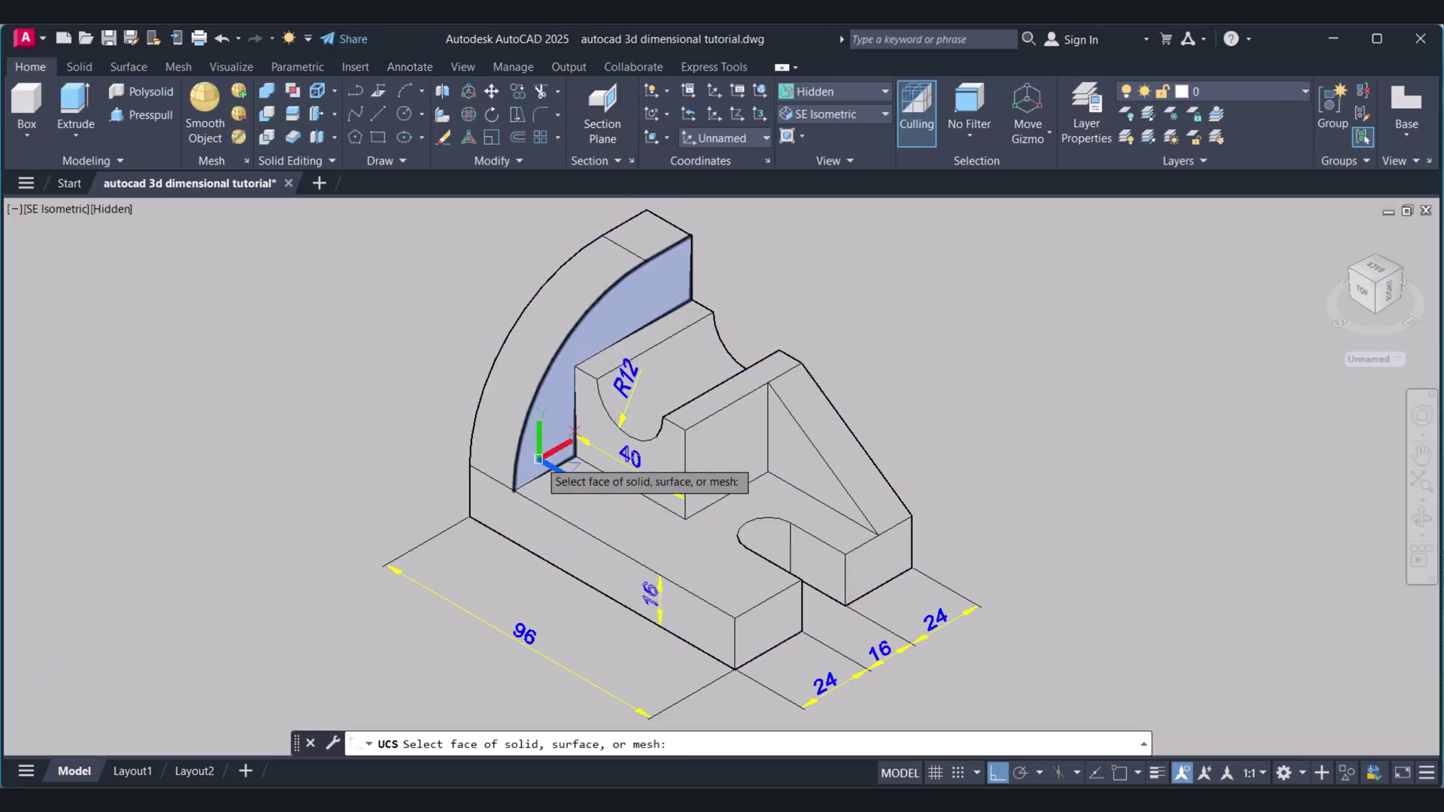
click(541, 465)
click(580, 504)
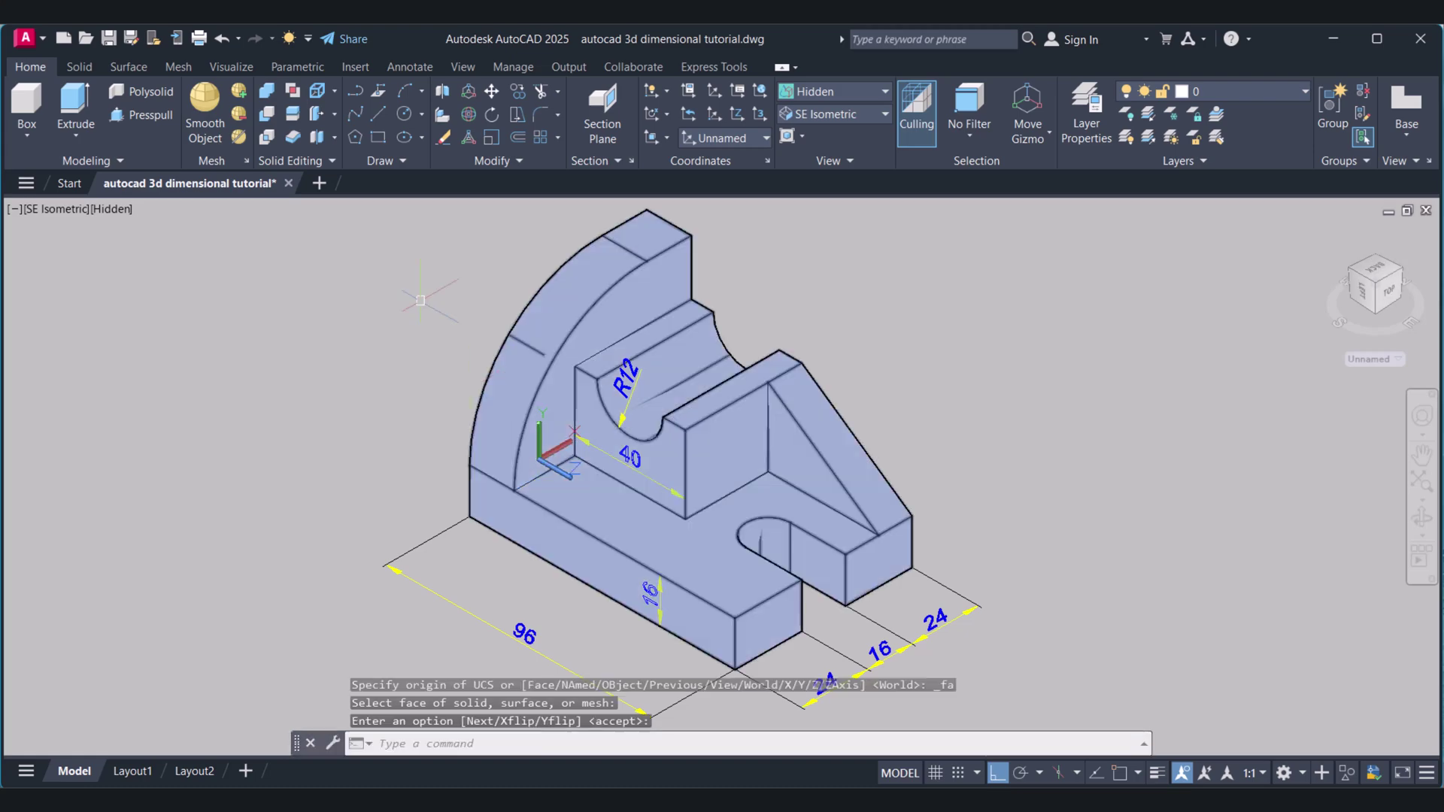
click(407, 66)
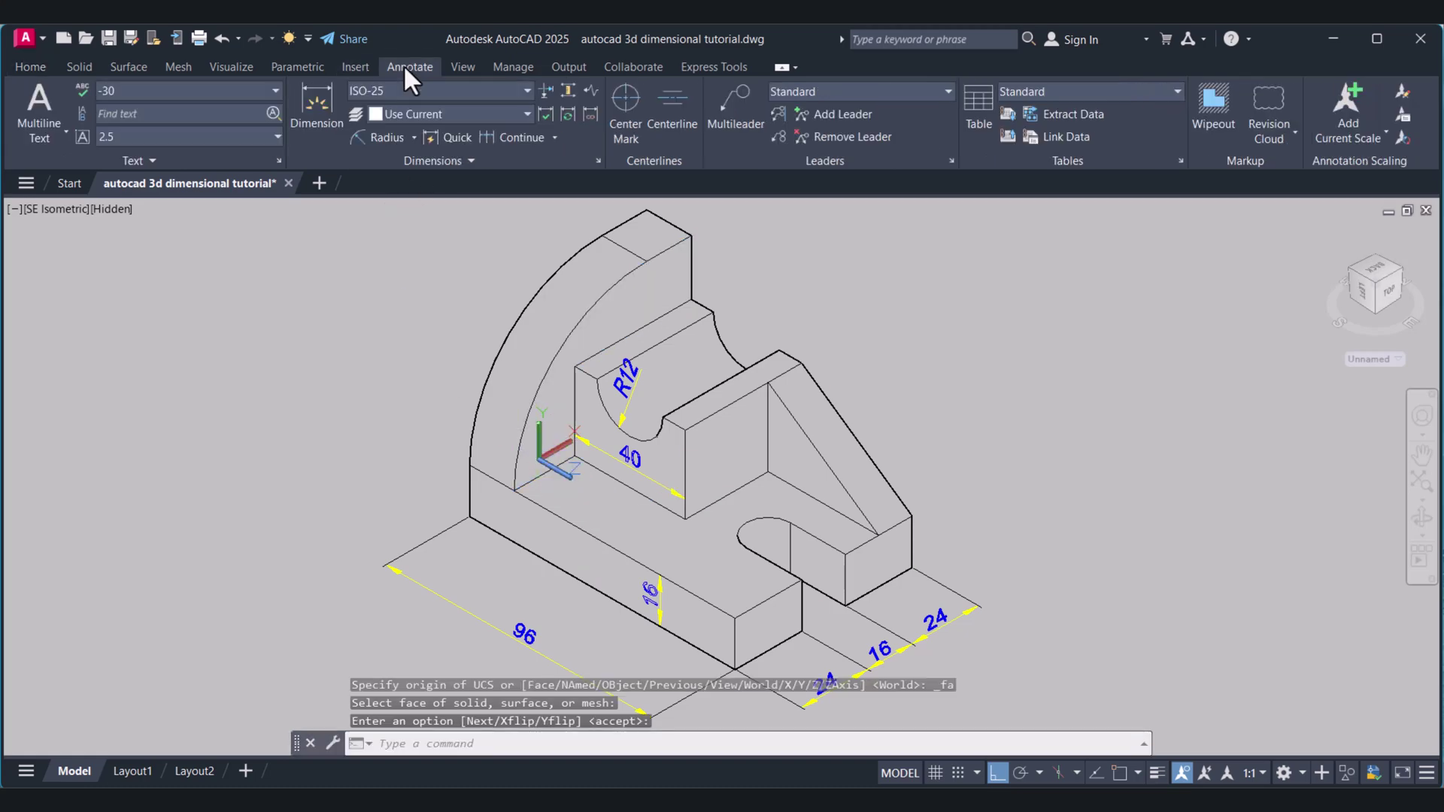
- Add a vertical 48 linear dimension from the plate's top corner to the arc's lower end
click(412, 138)
click(385, 169)
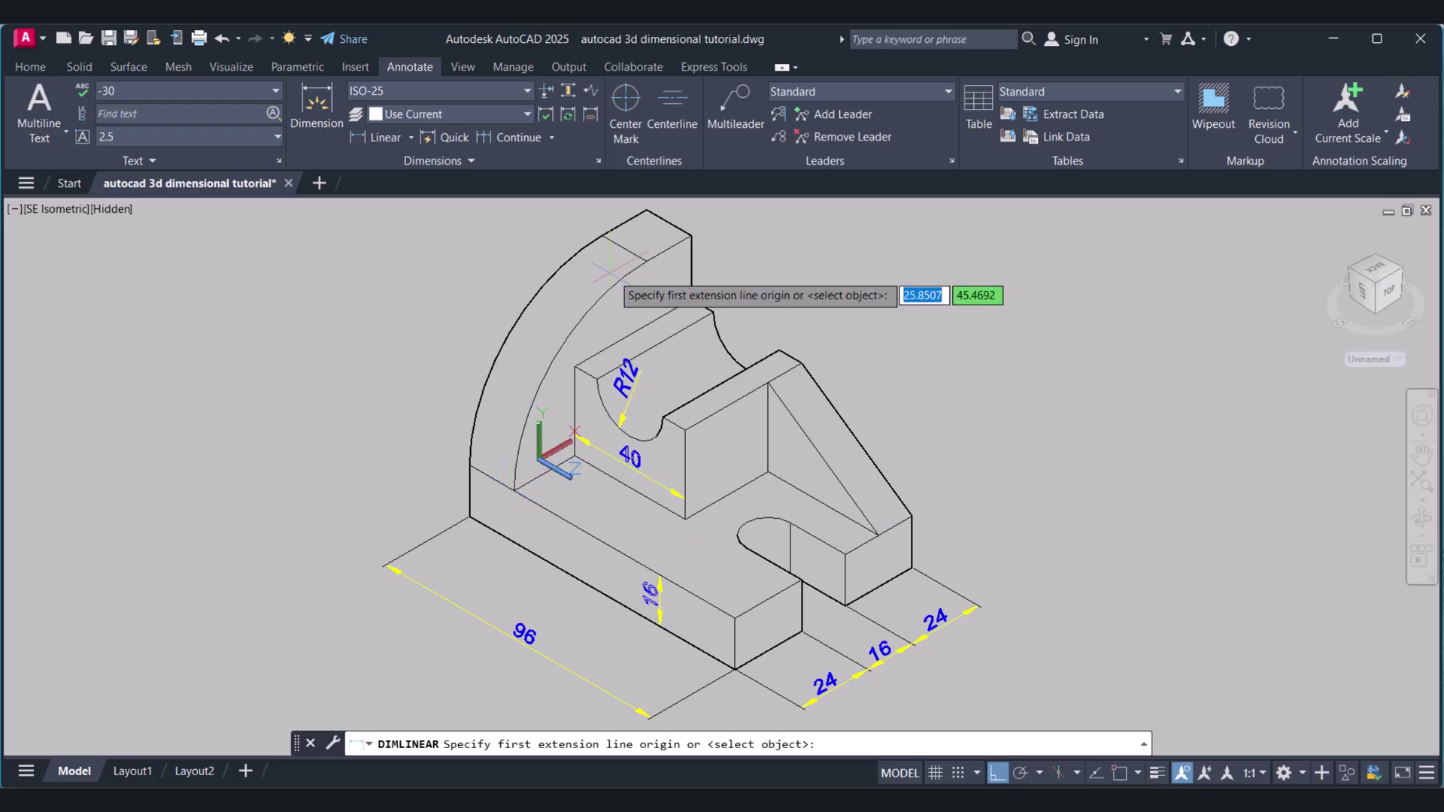
click(1118, 779)
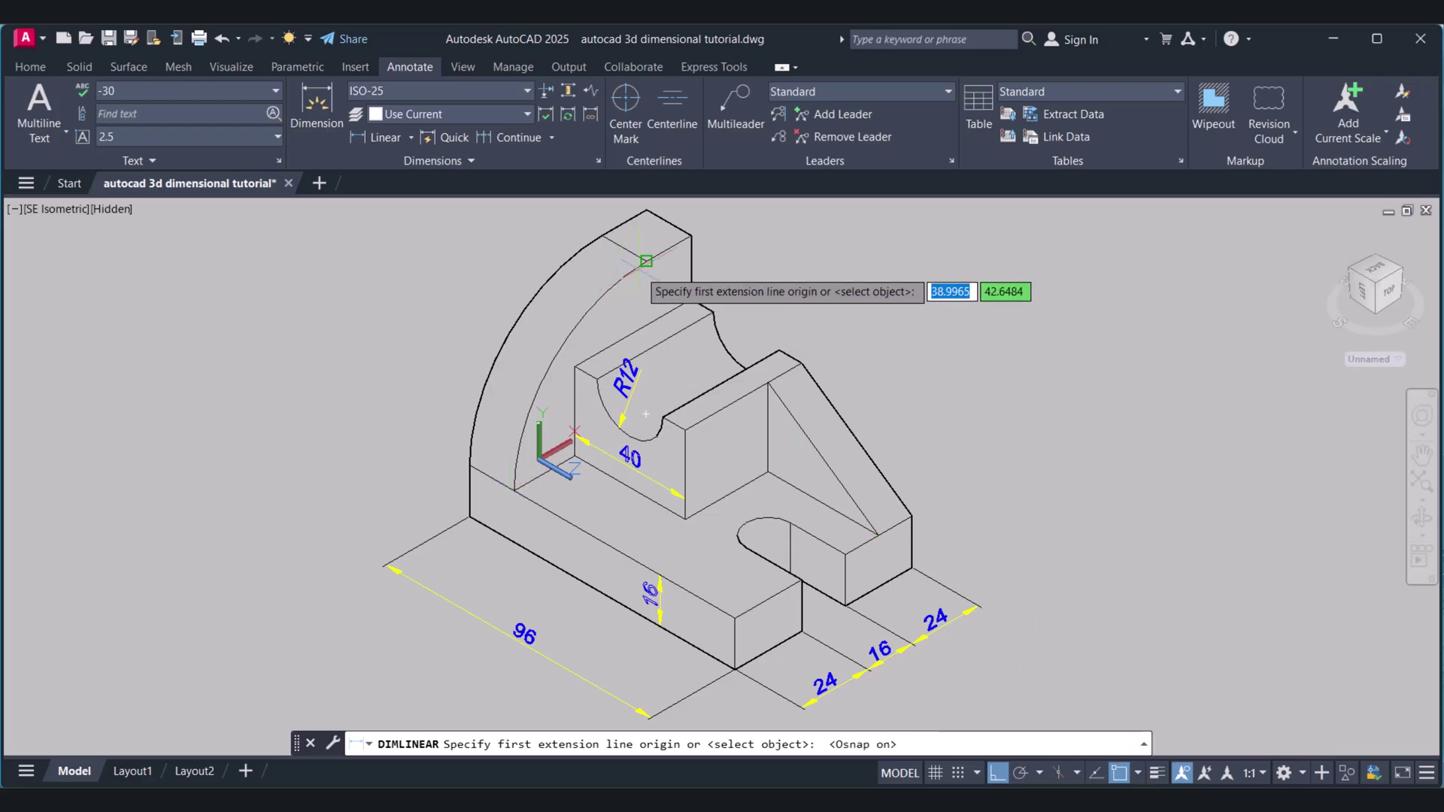
click(621, 275)
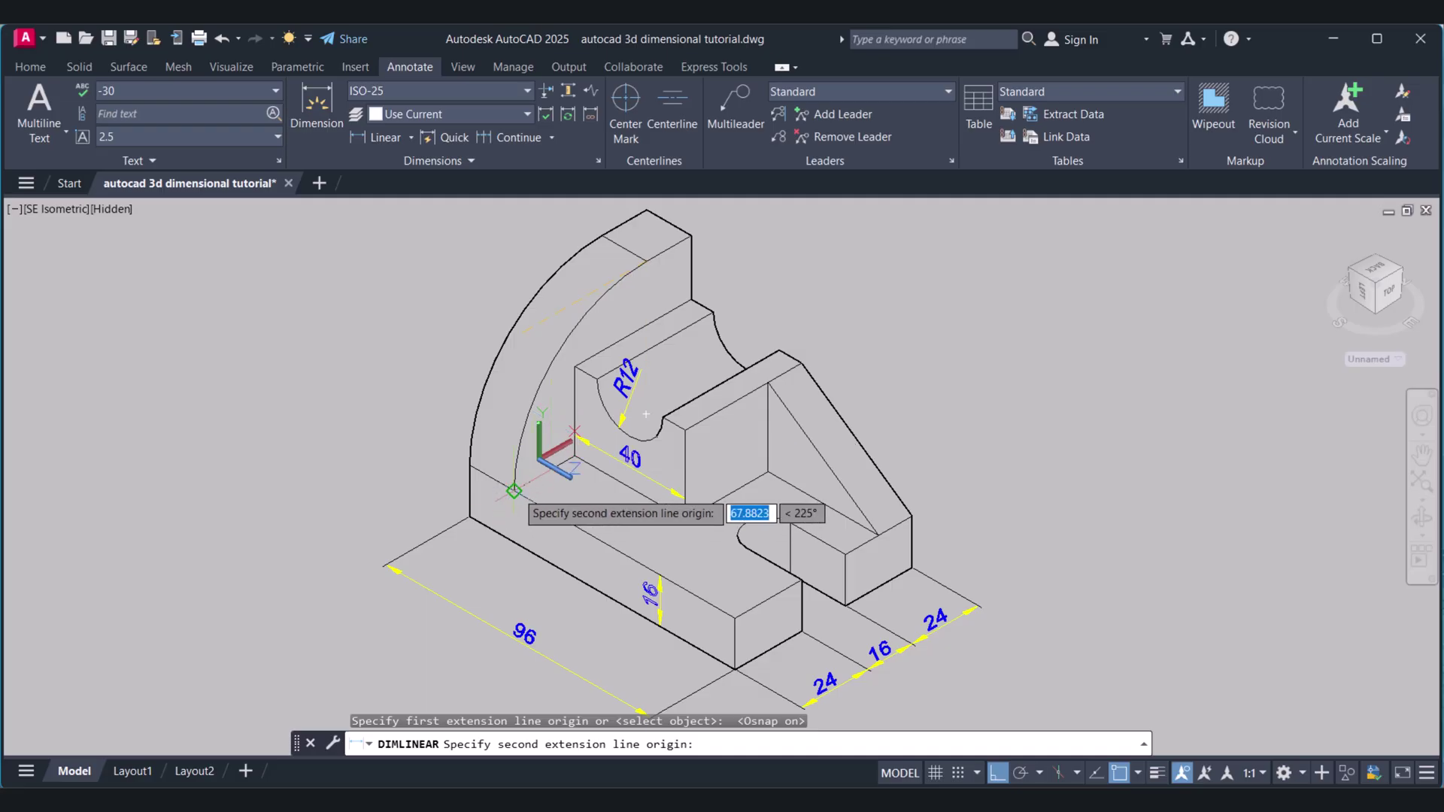
click(514, 491)
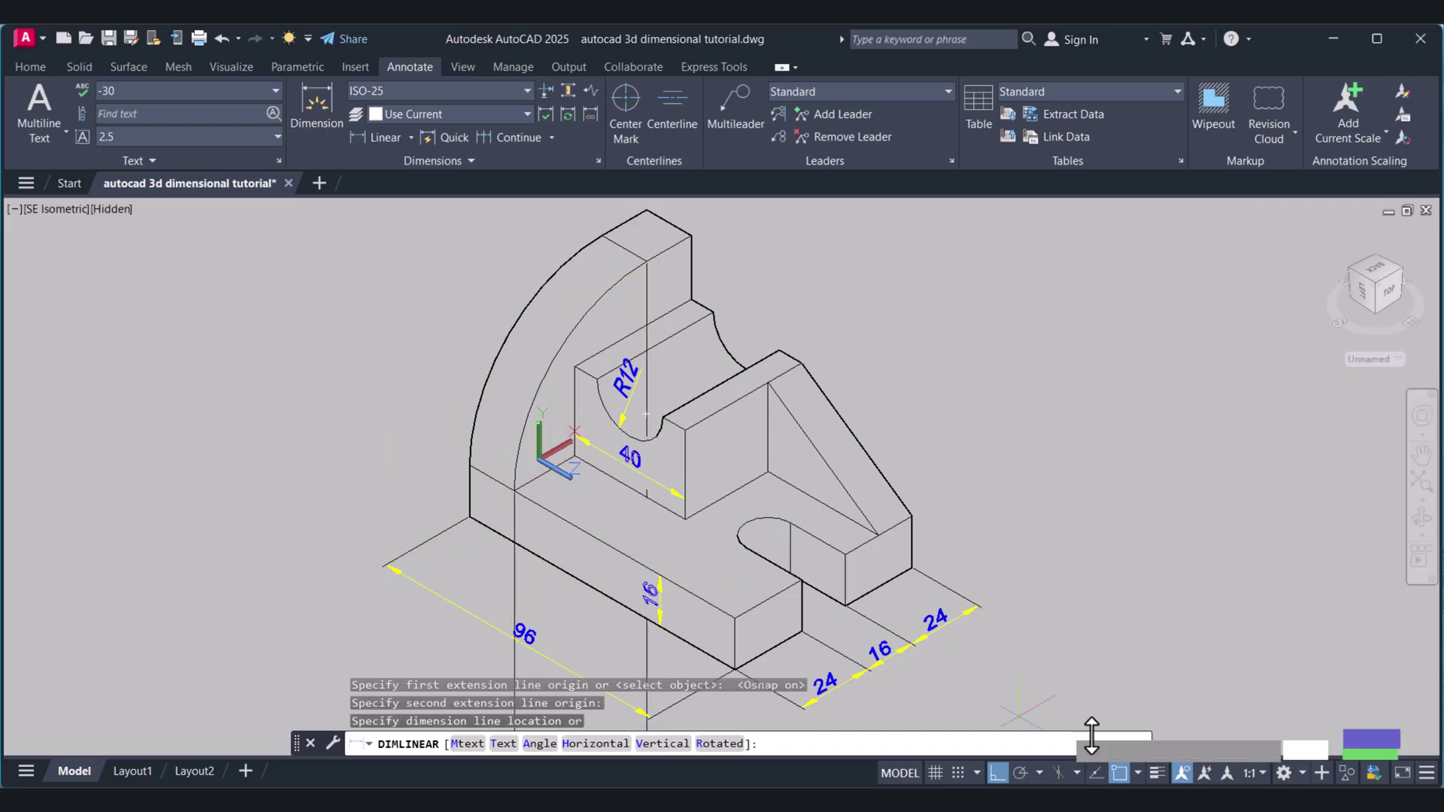
click(1119, 773)
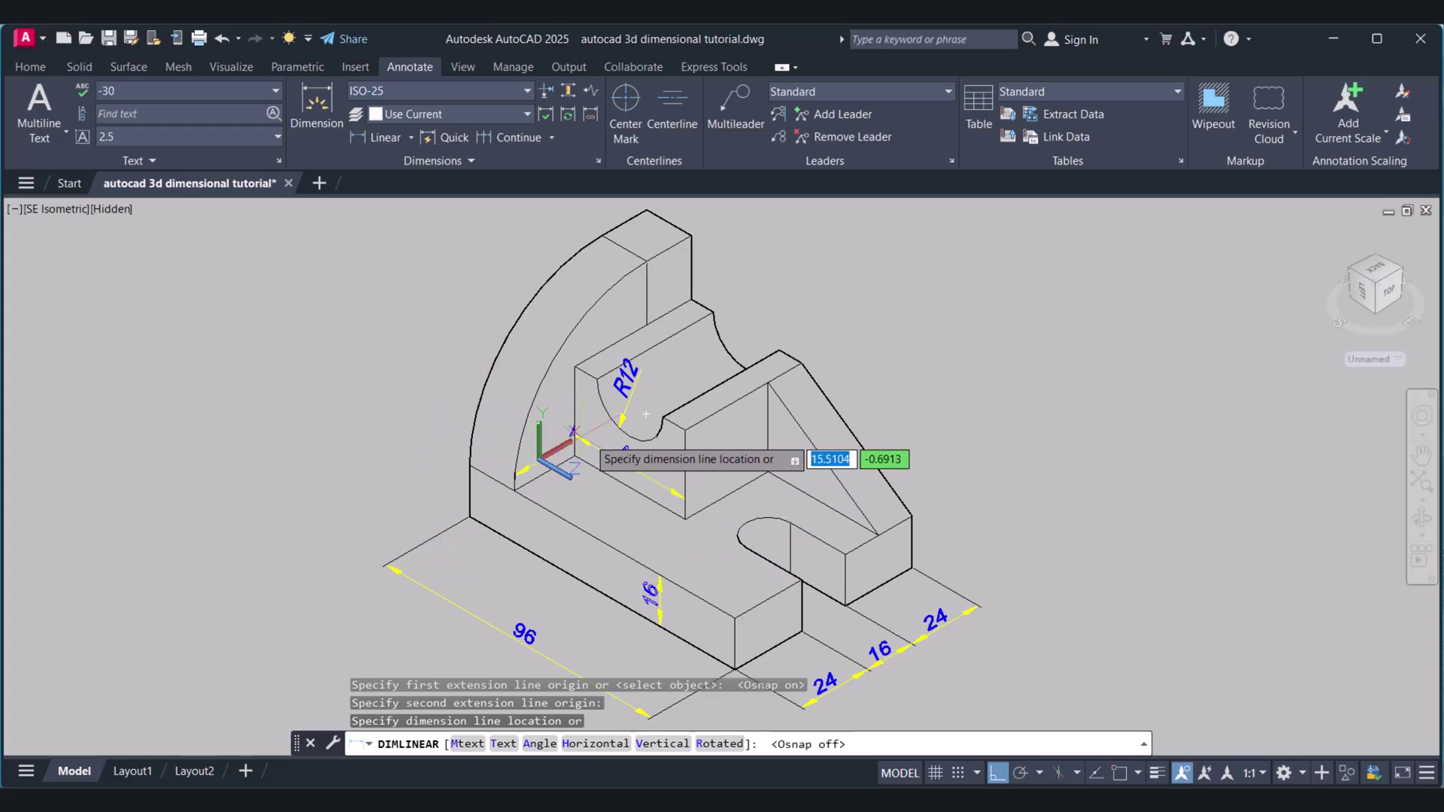
click(487, 374)
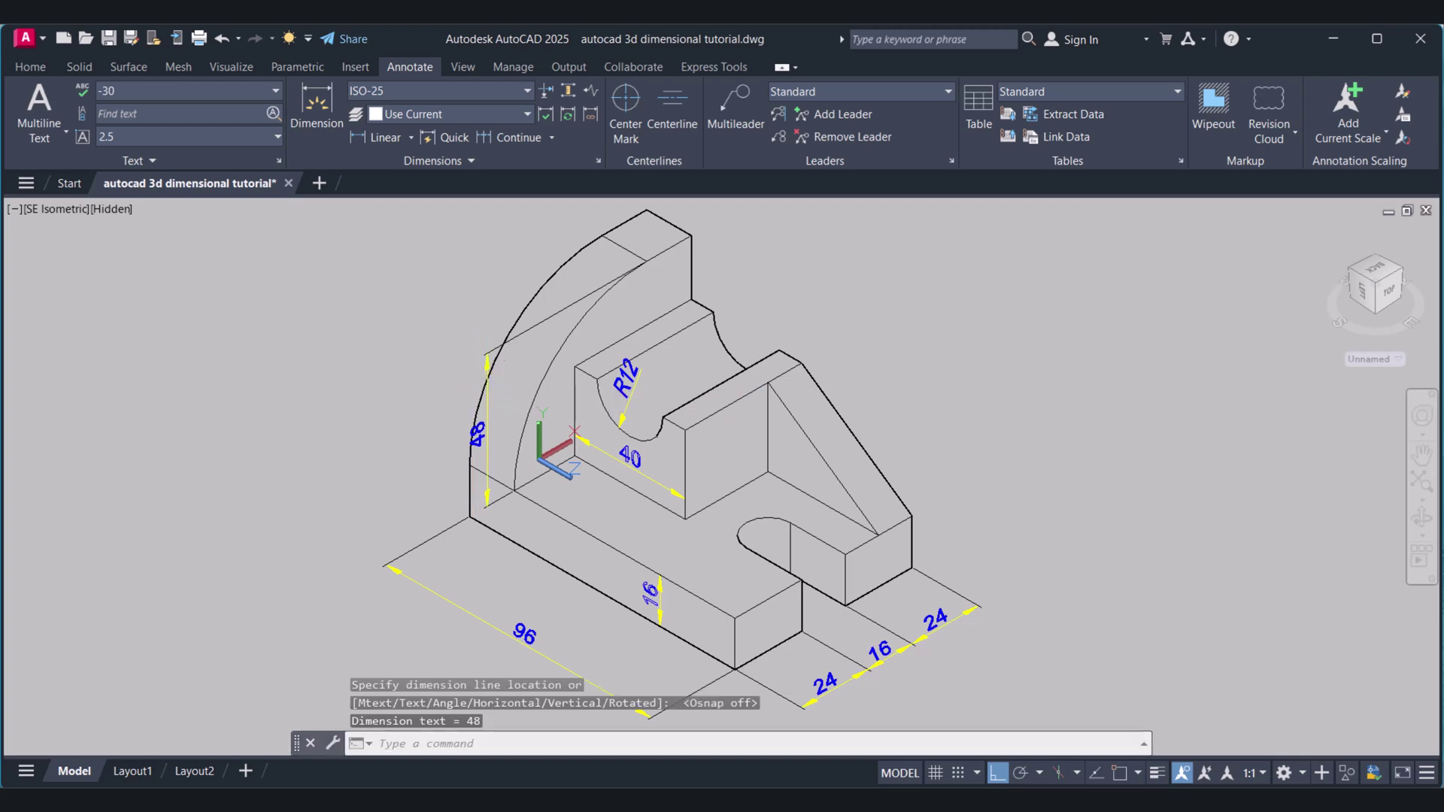
middle_drag(565, 520, 424, 583)
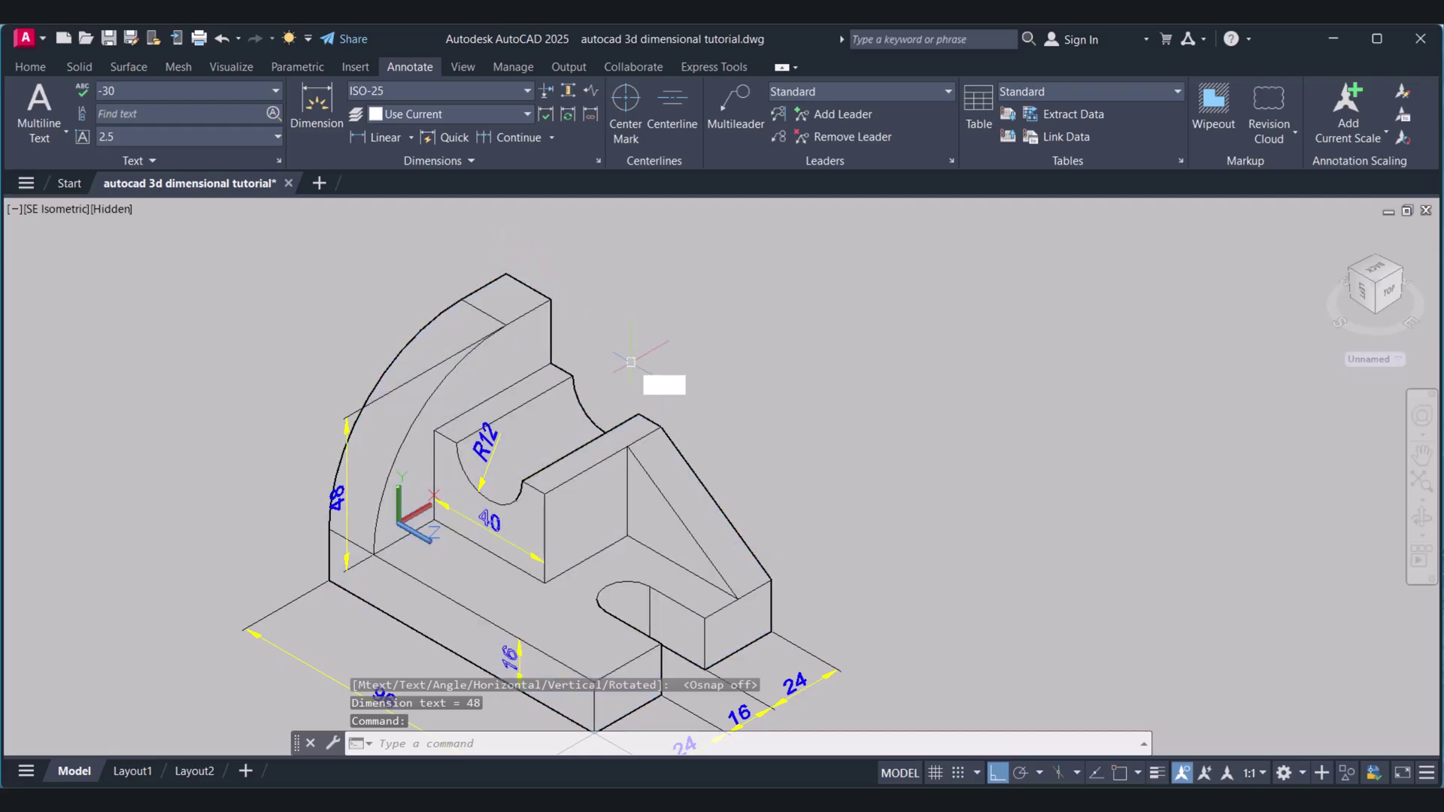
- Align the UCS to the back plate's top face
click(23, 67)
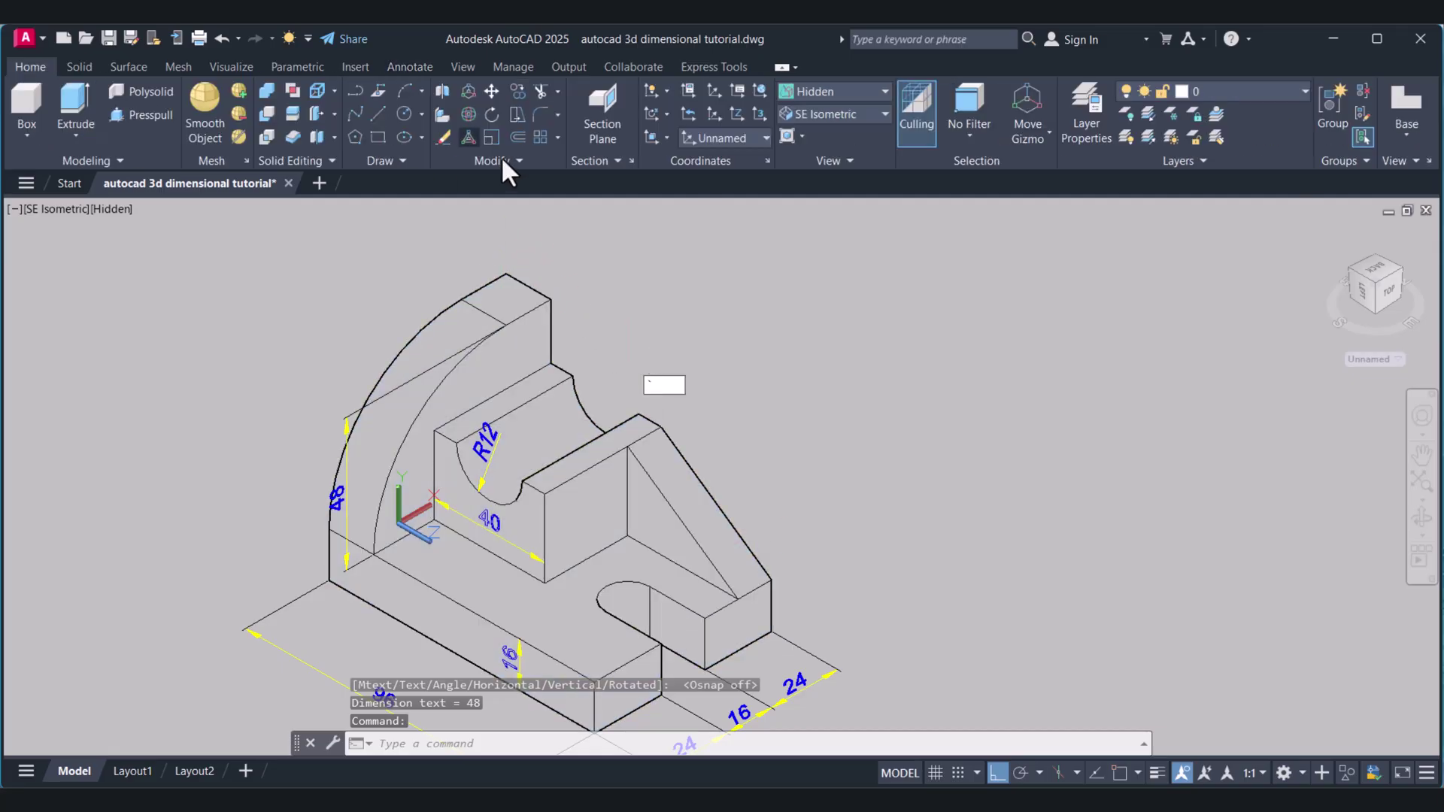
click(667, 137)
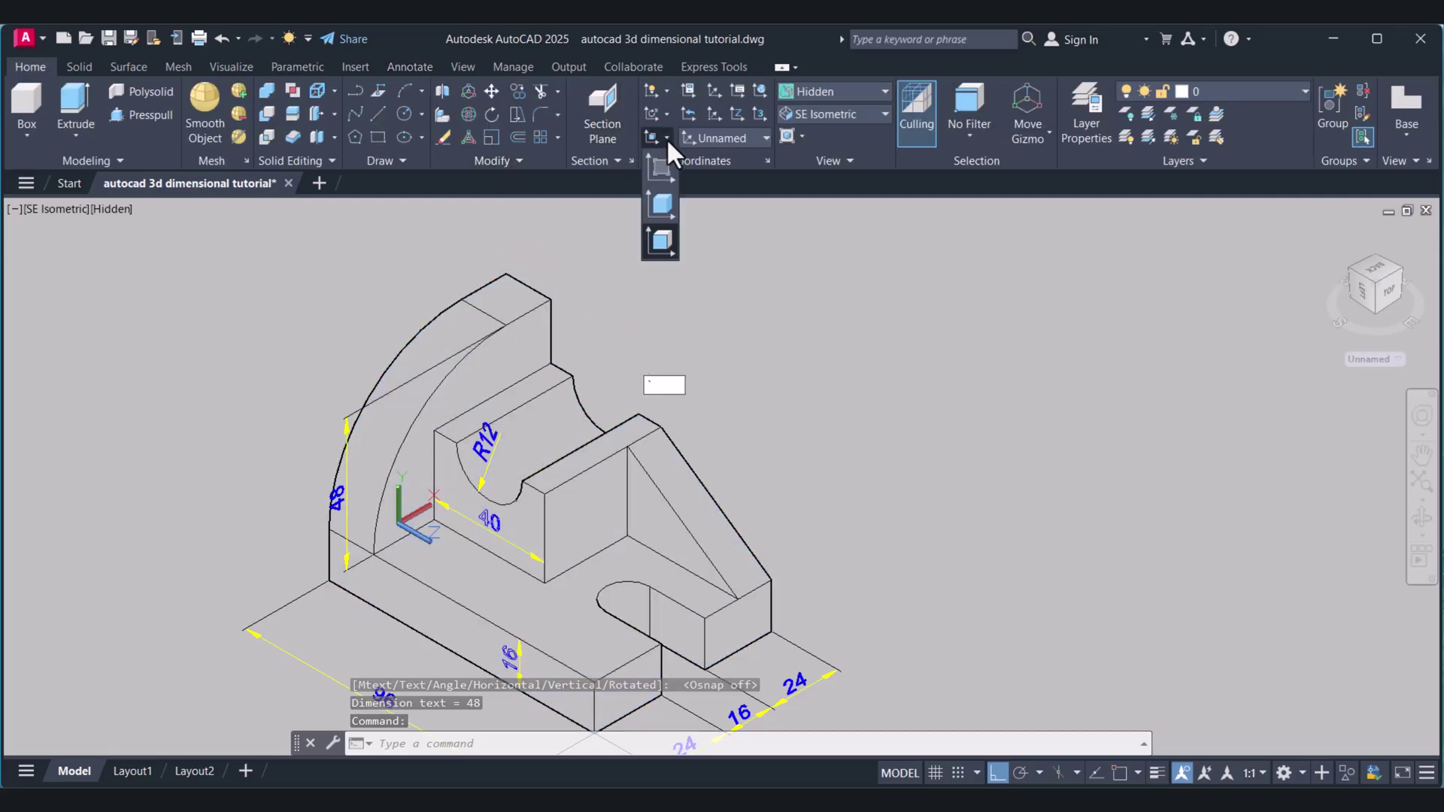
click(664, 242)
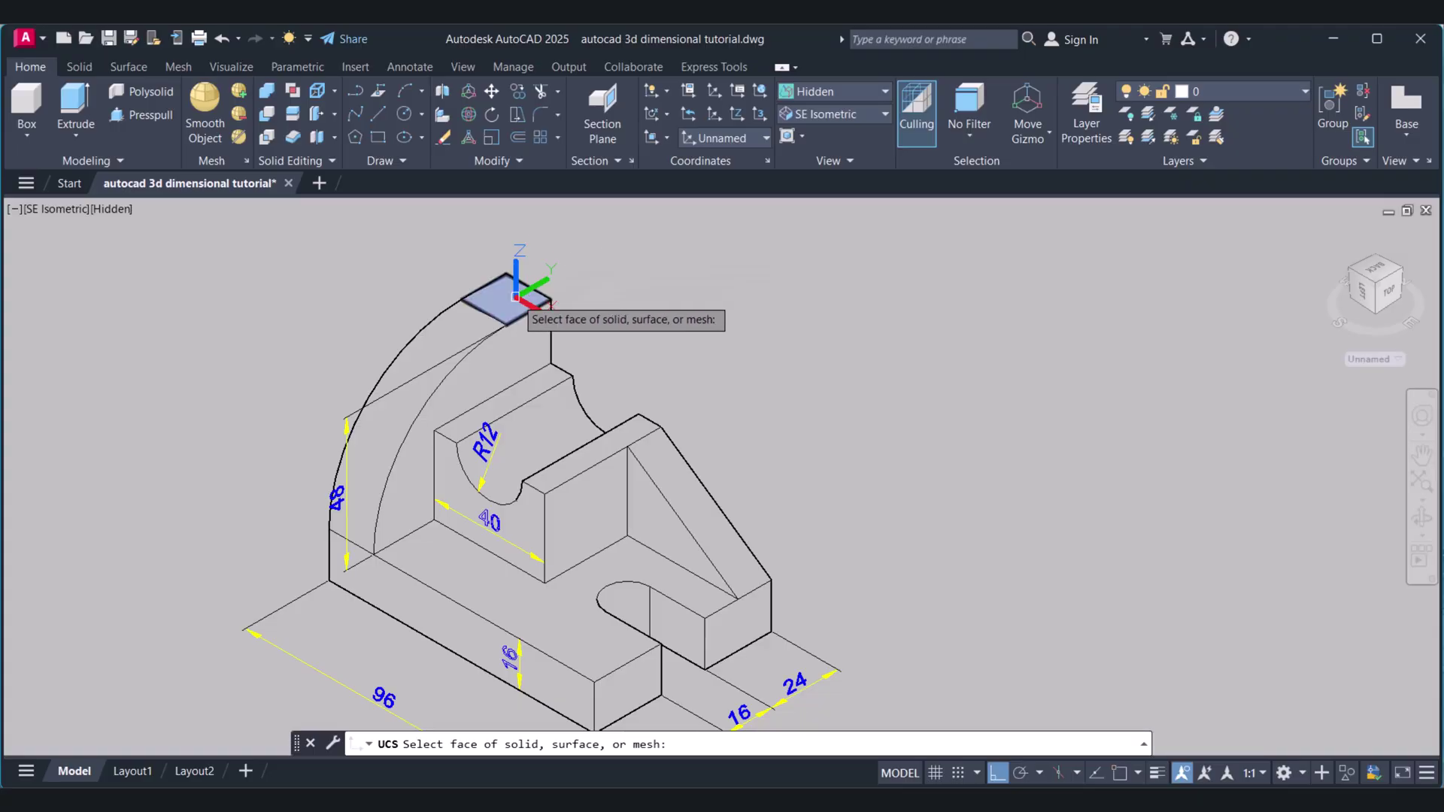
click(516, 300)
key(Return)
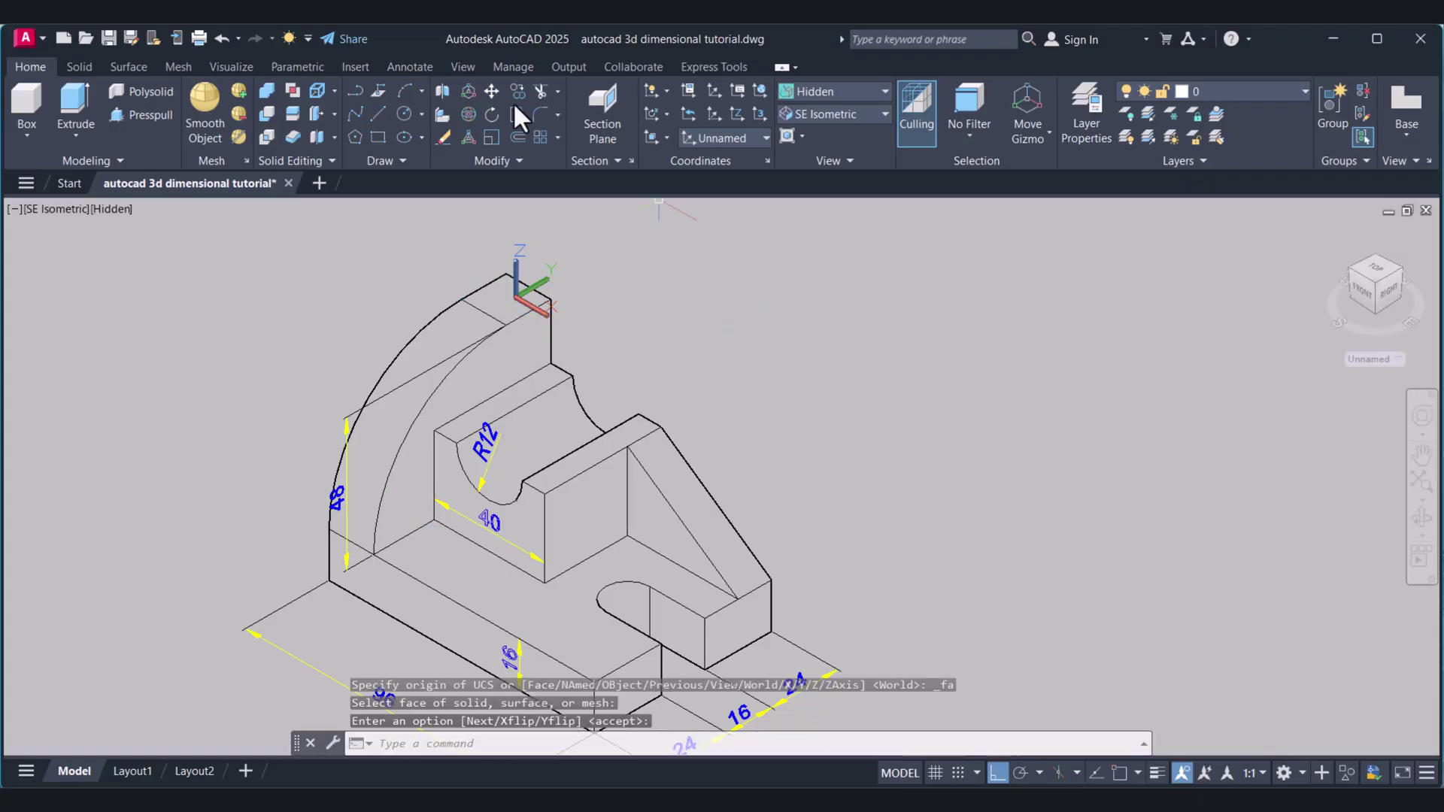
- Dimension the back plate's top thickness as 16
click(414, 68)
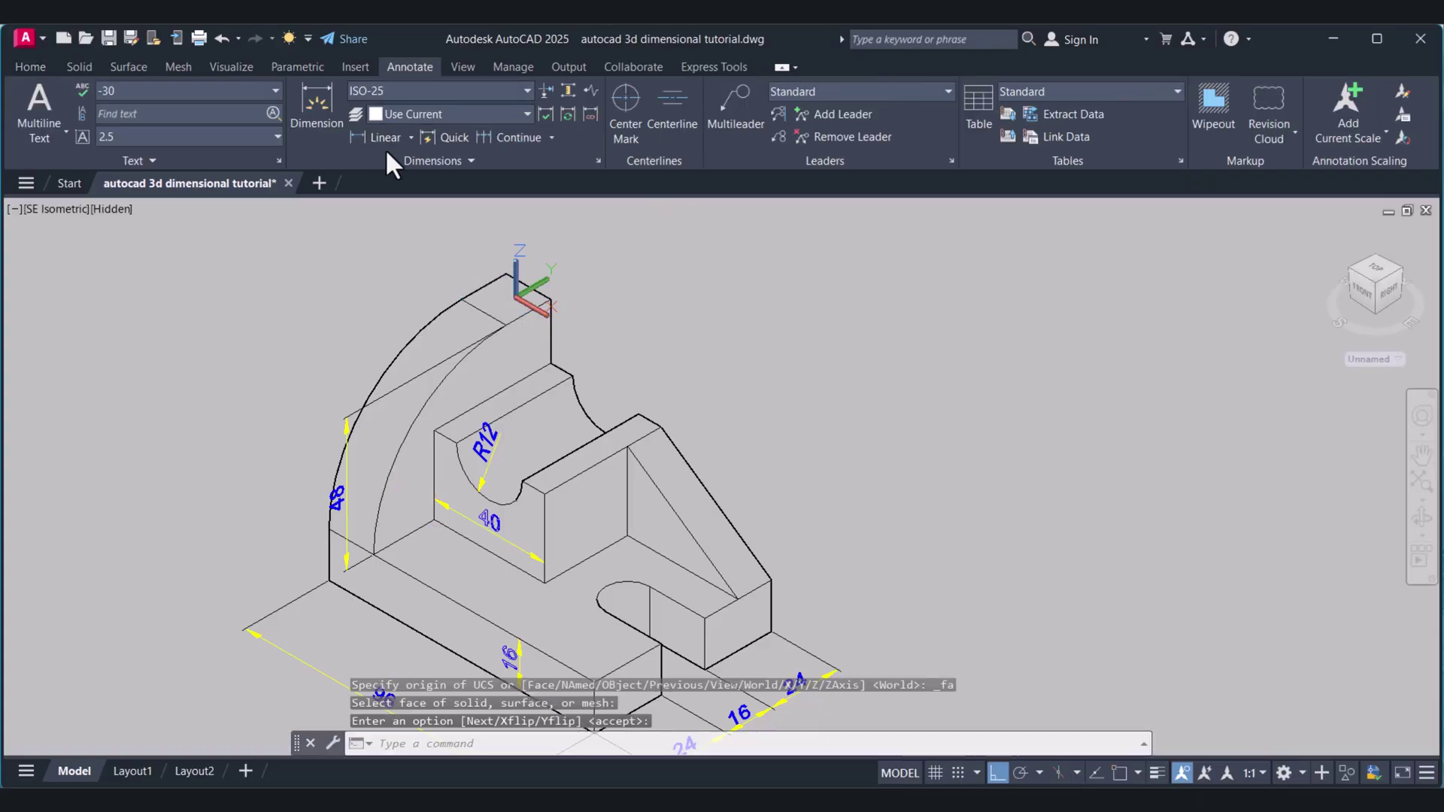
click(380, 138)
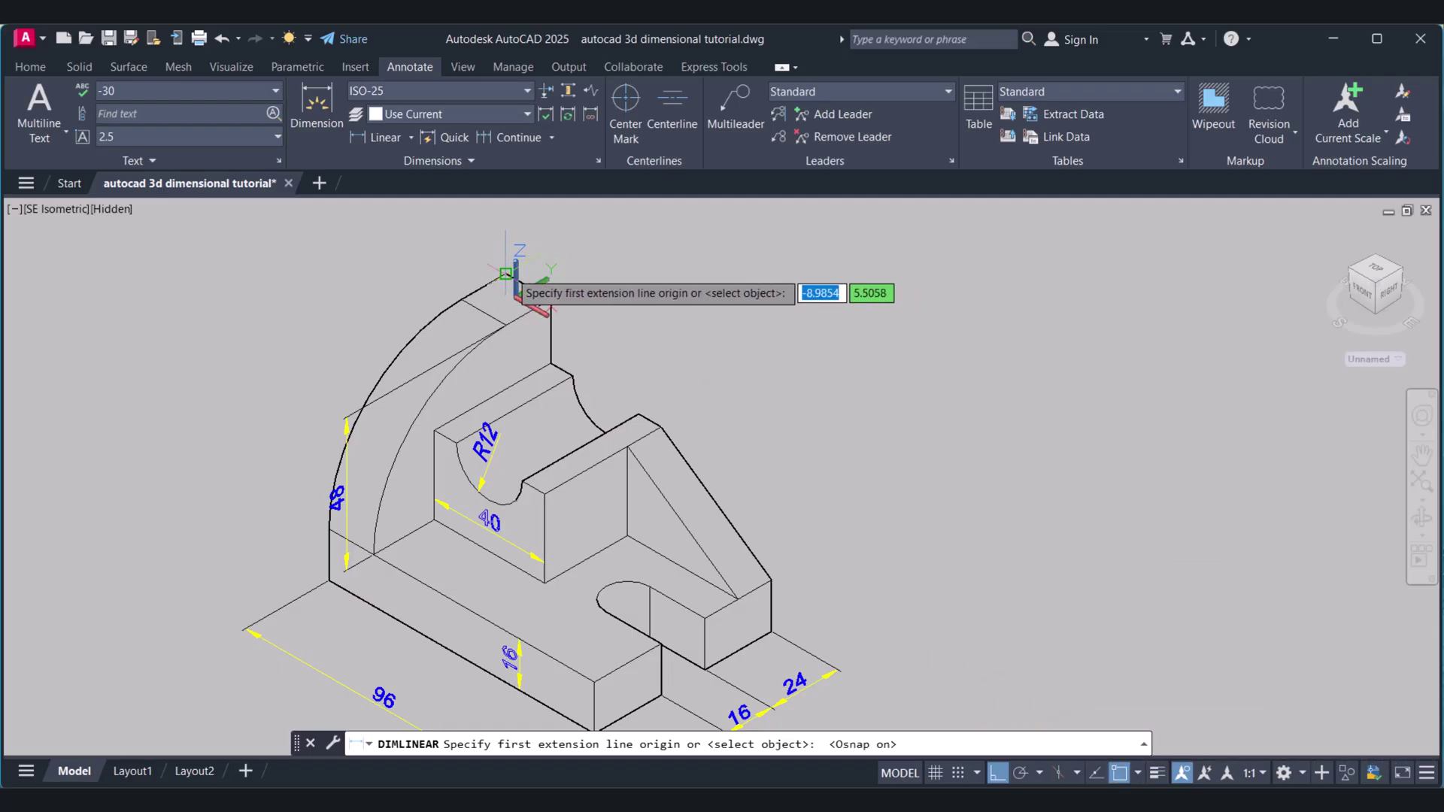
click(506, 273)
click(550, 300)
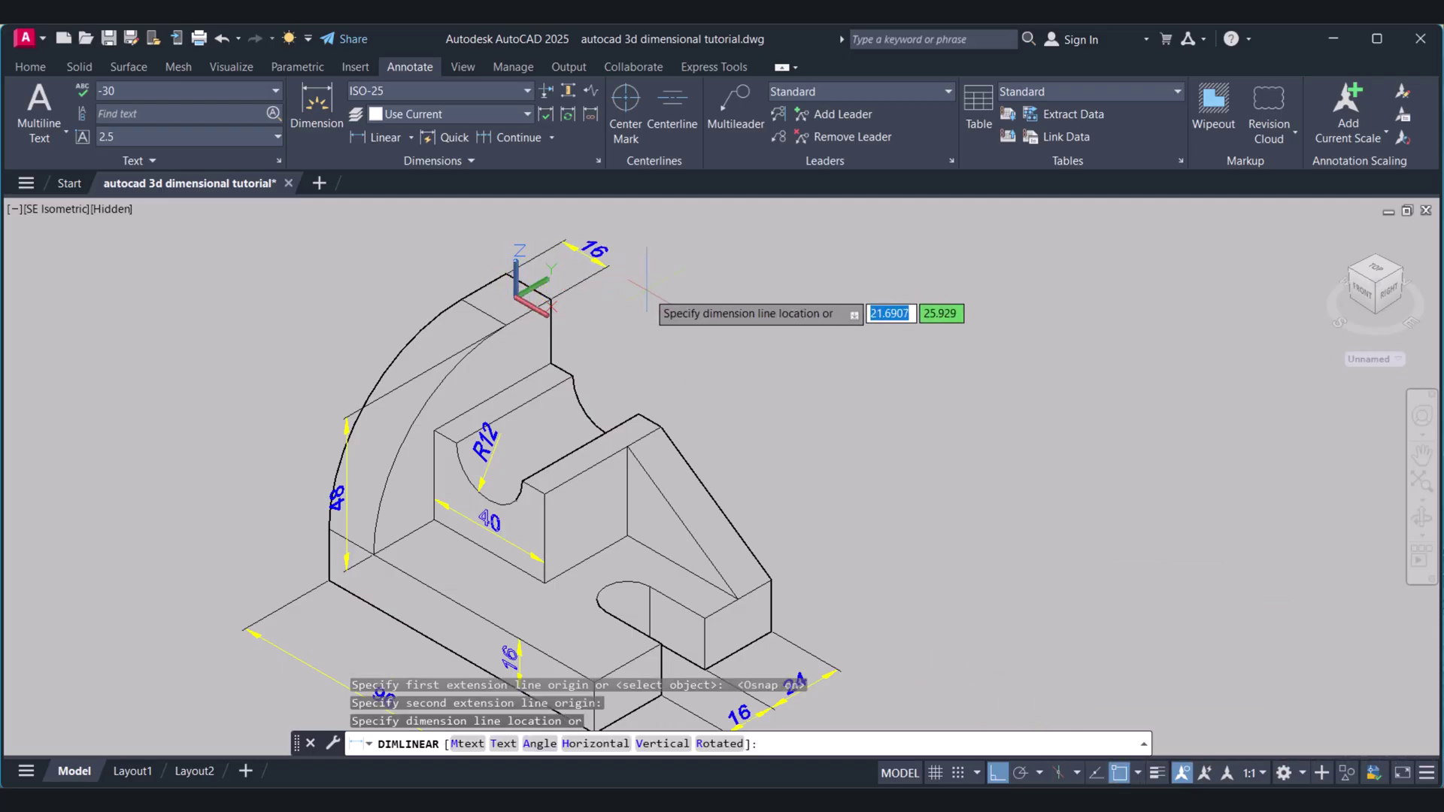
click(633, 294)
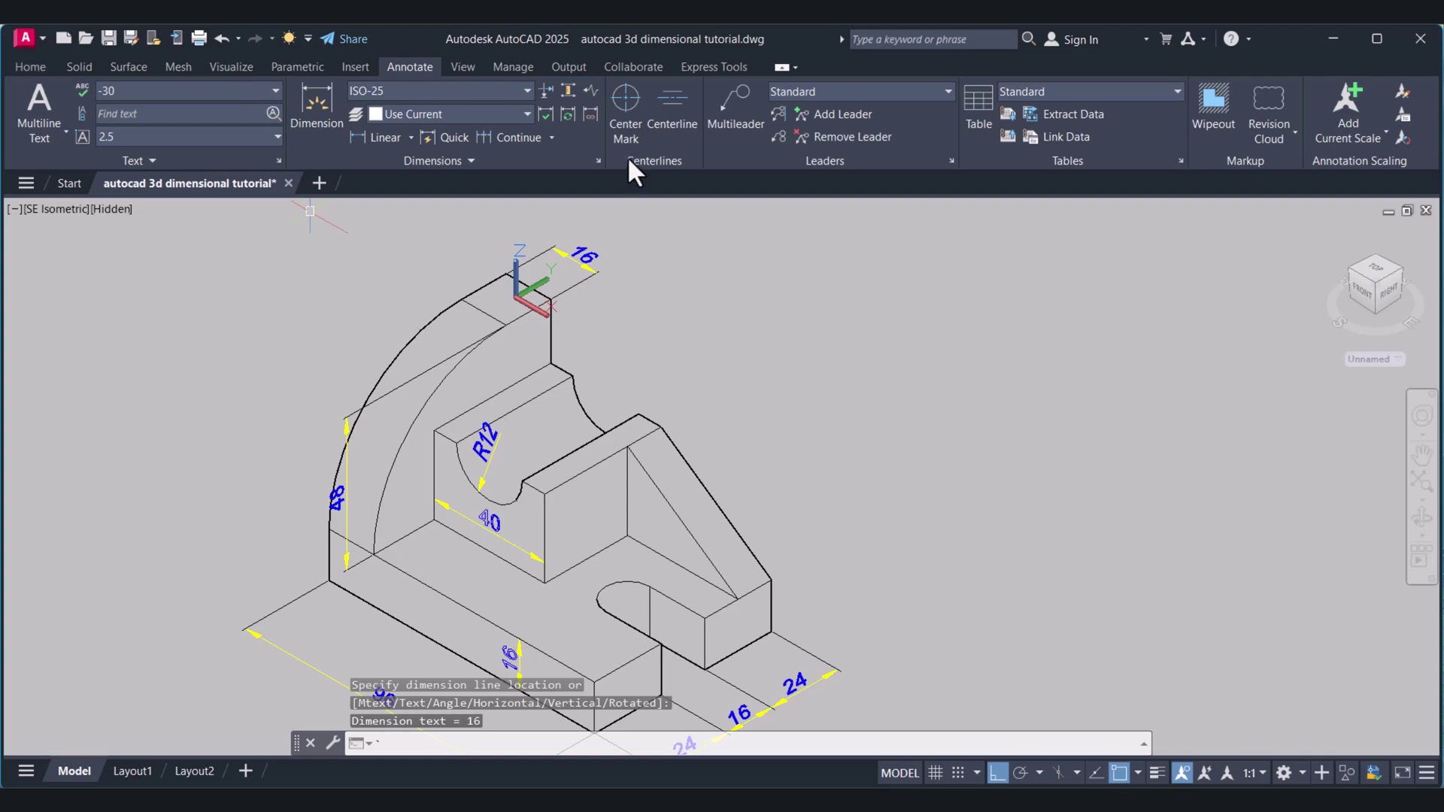
click(34, 67)
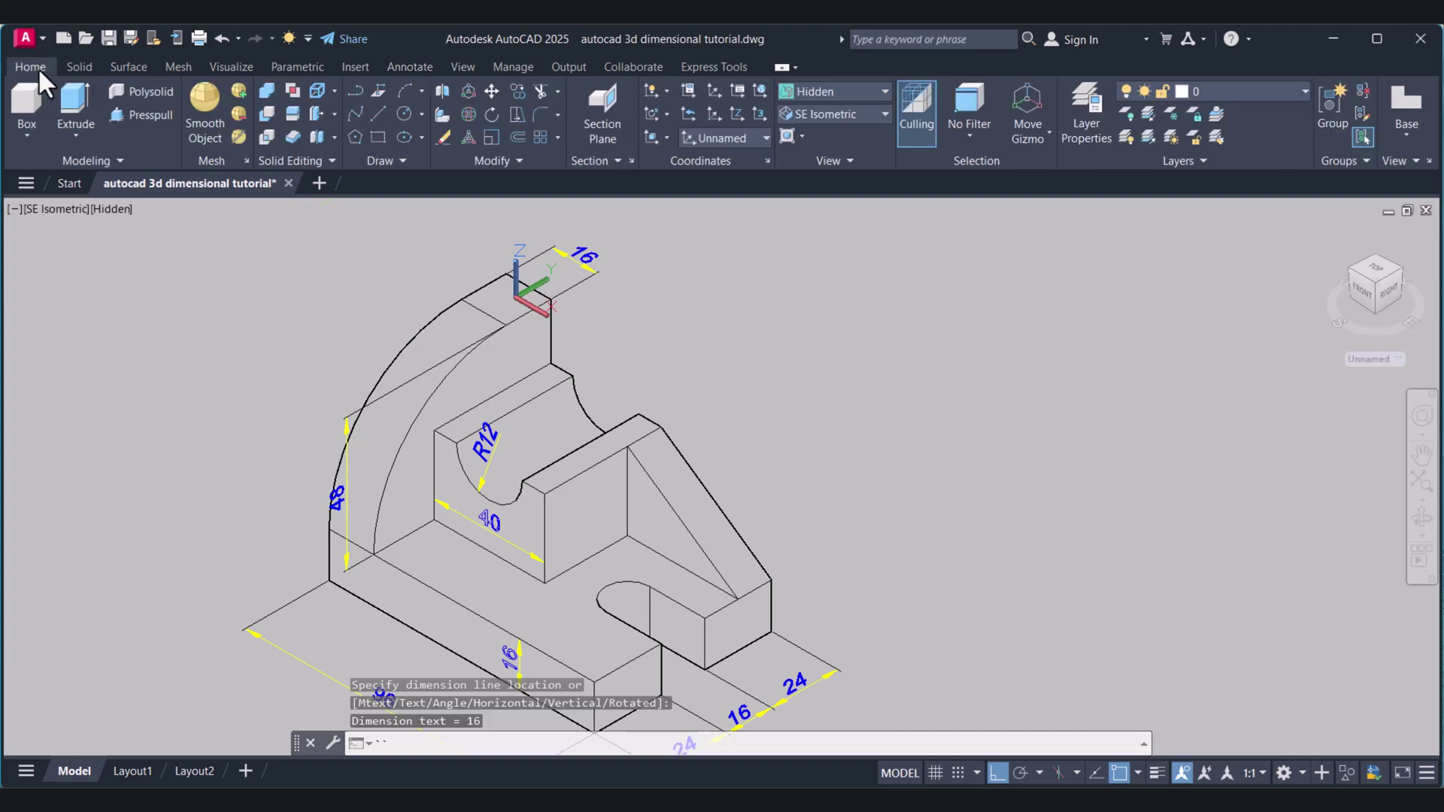
- Align the UCS to the bracket's top face
click(666, 137)
click(661, 243)
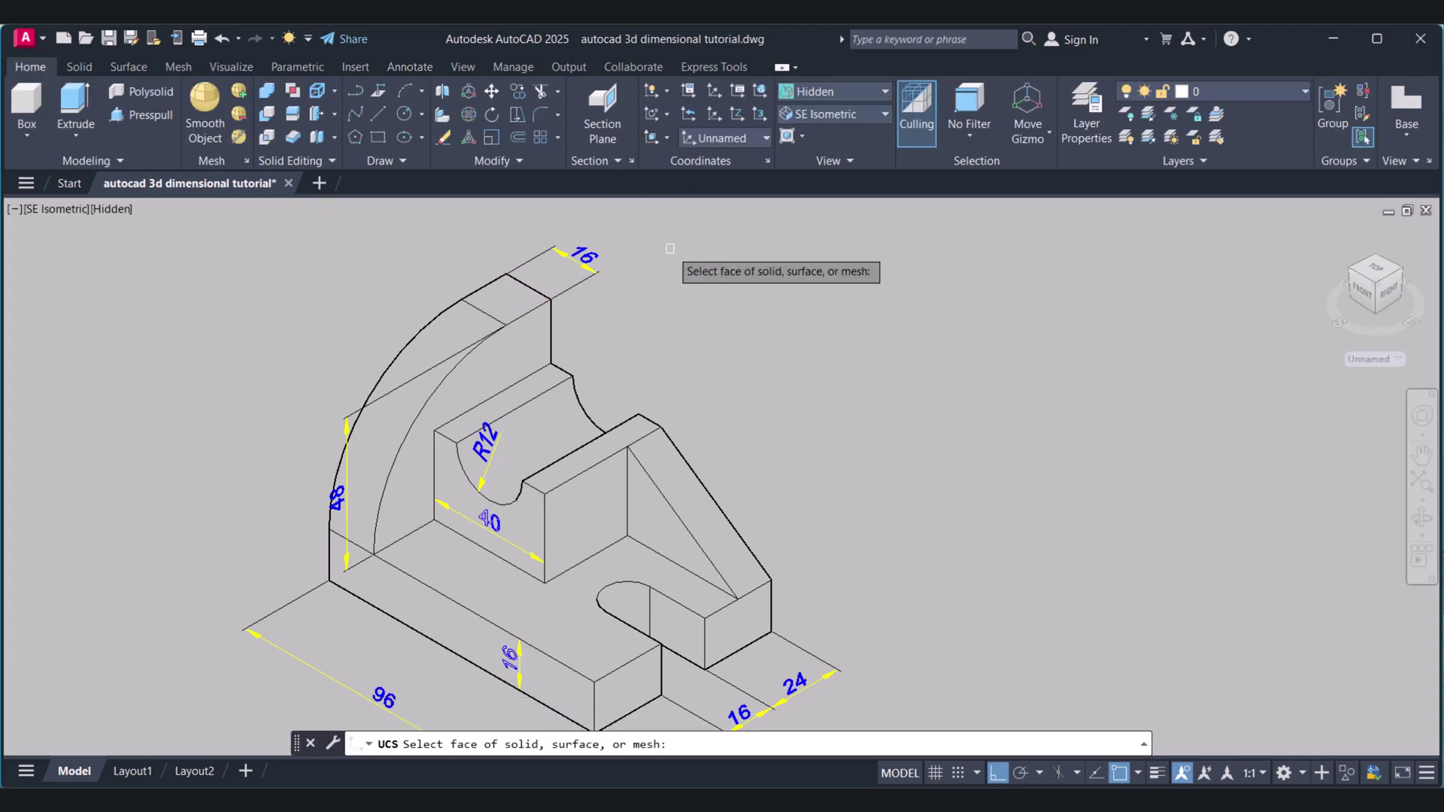
click(557, 374)
click(606, 420)
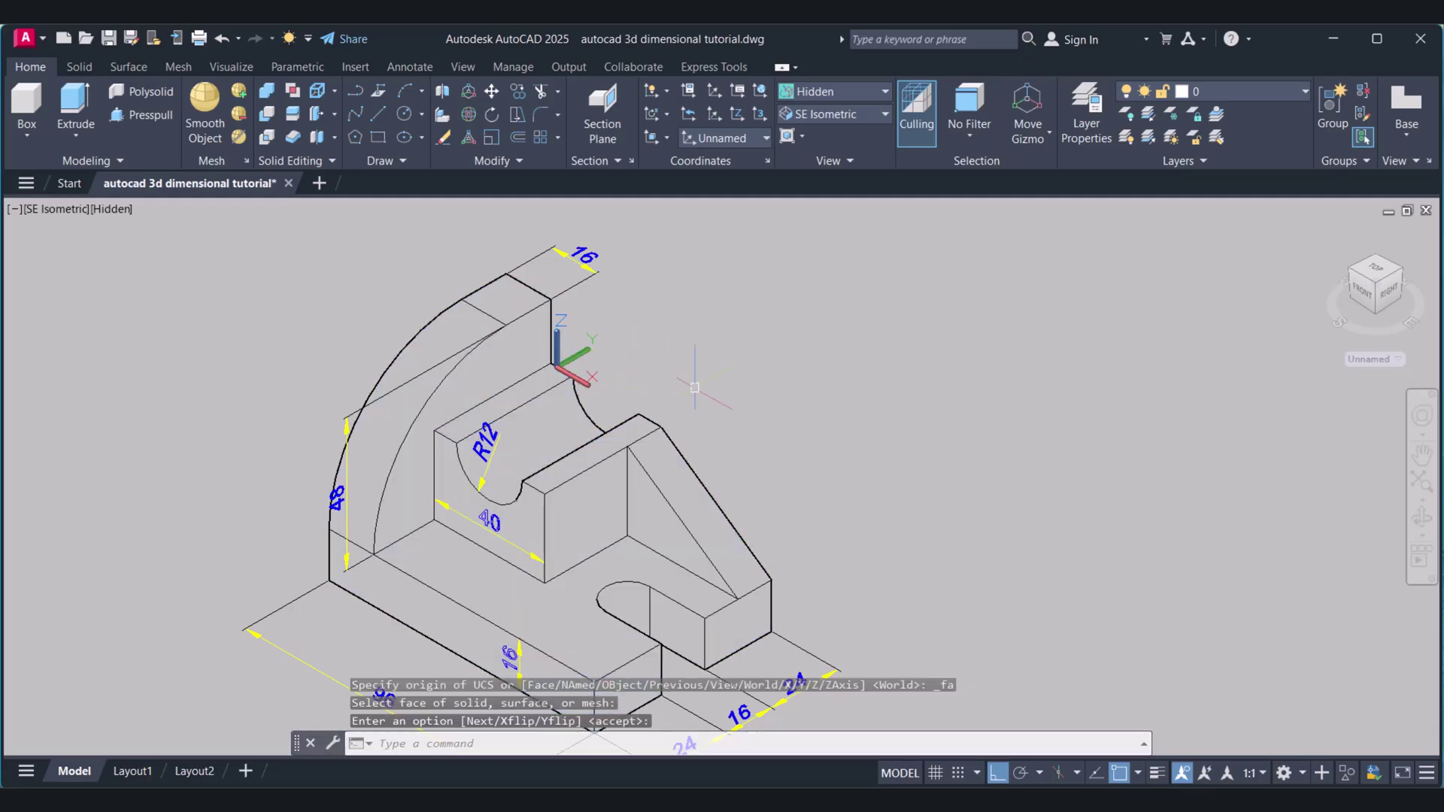
- Place the first 8 linear dimension along the top edge
click(429, 73)
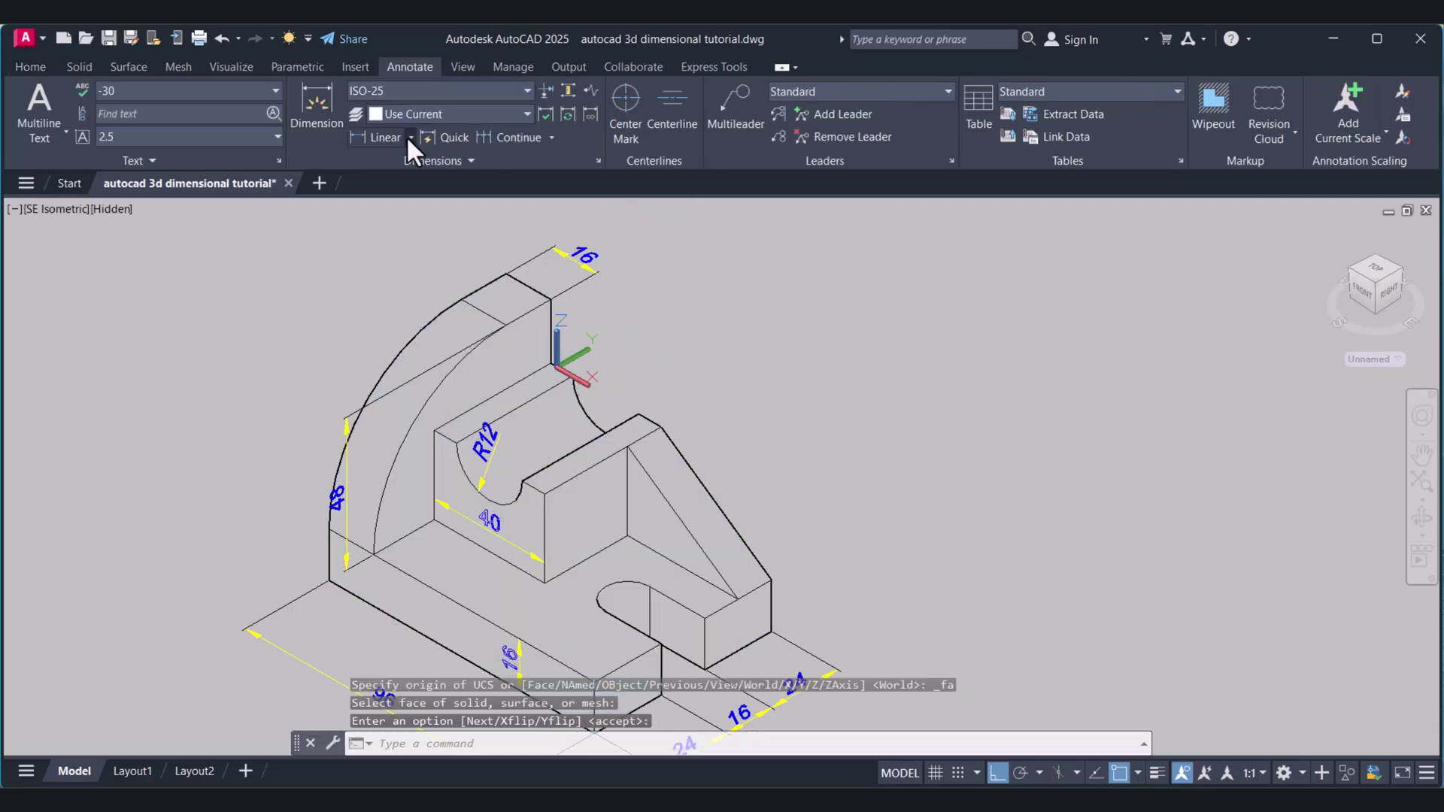
click(376, 137)
scroll(591, 380, up, 2)
scroll(587, 384, up, 2)
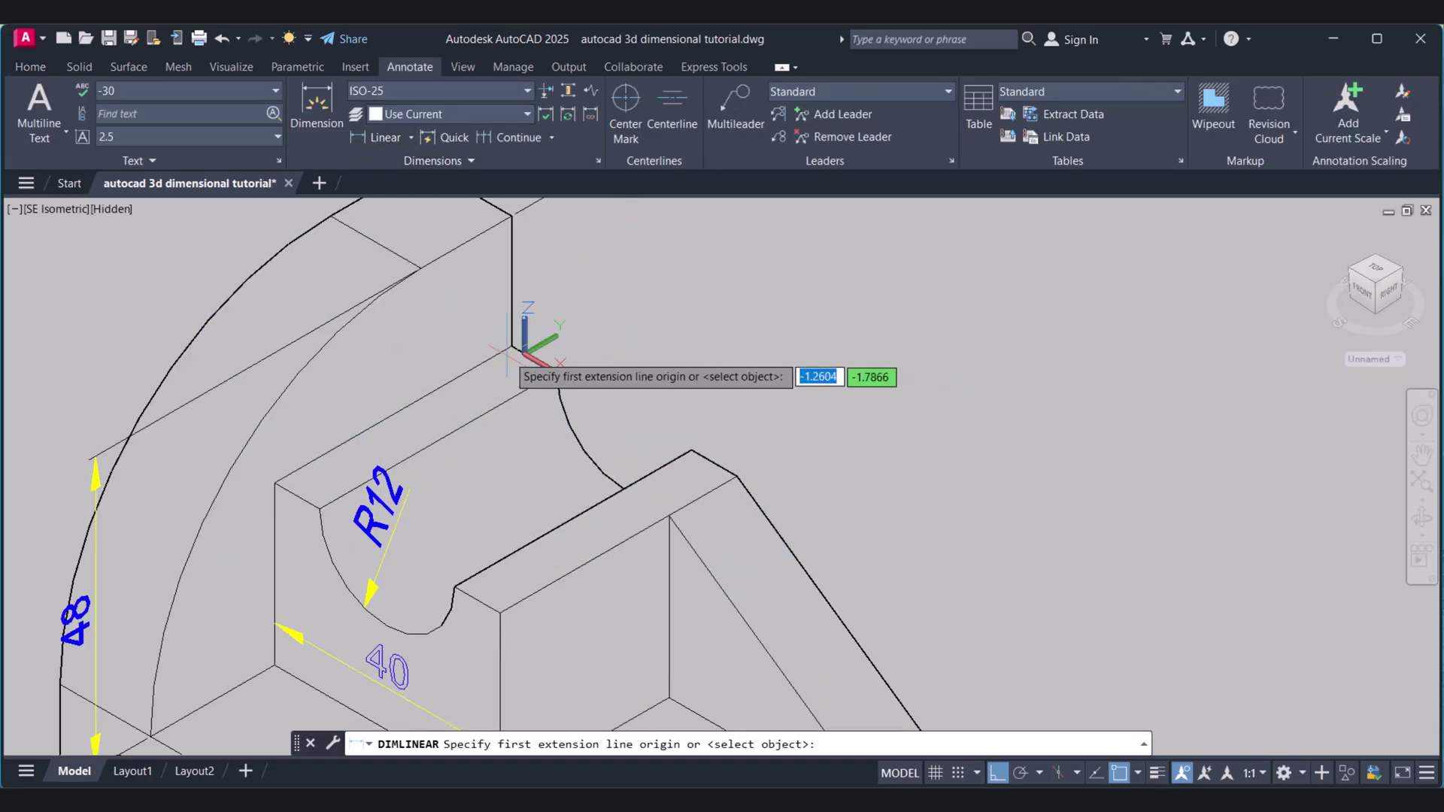
click(542, 359)
click(565, 376)
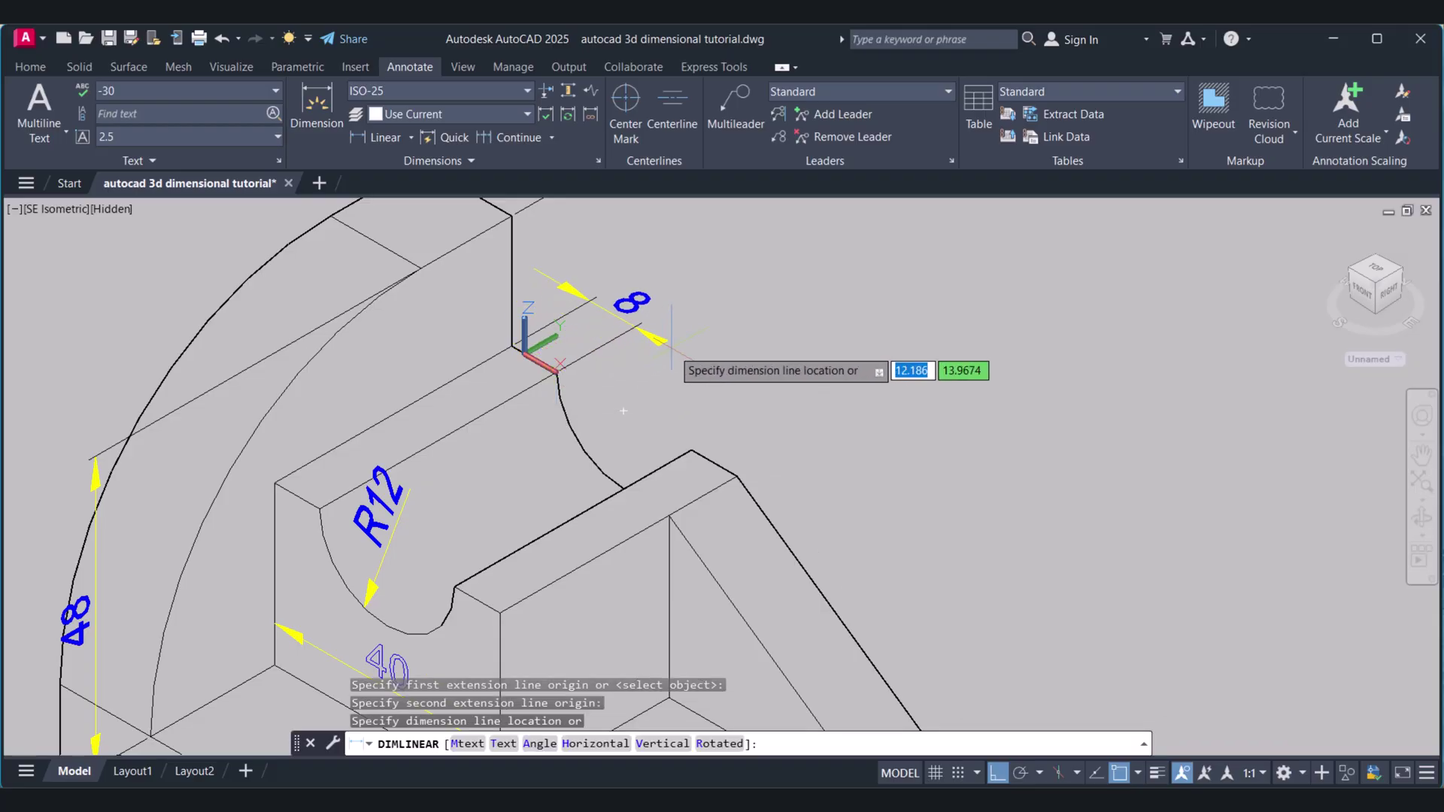
click(624, 411)
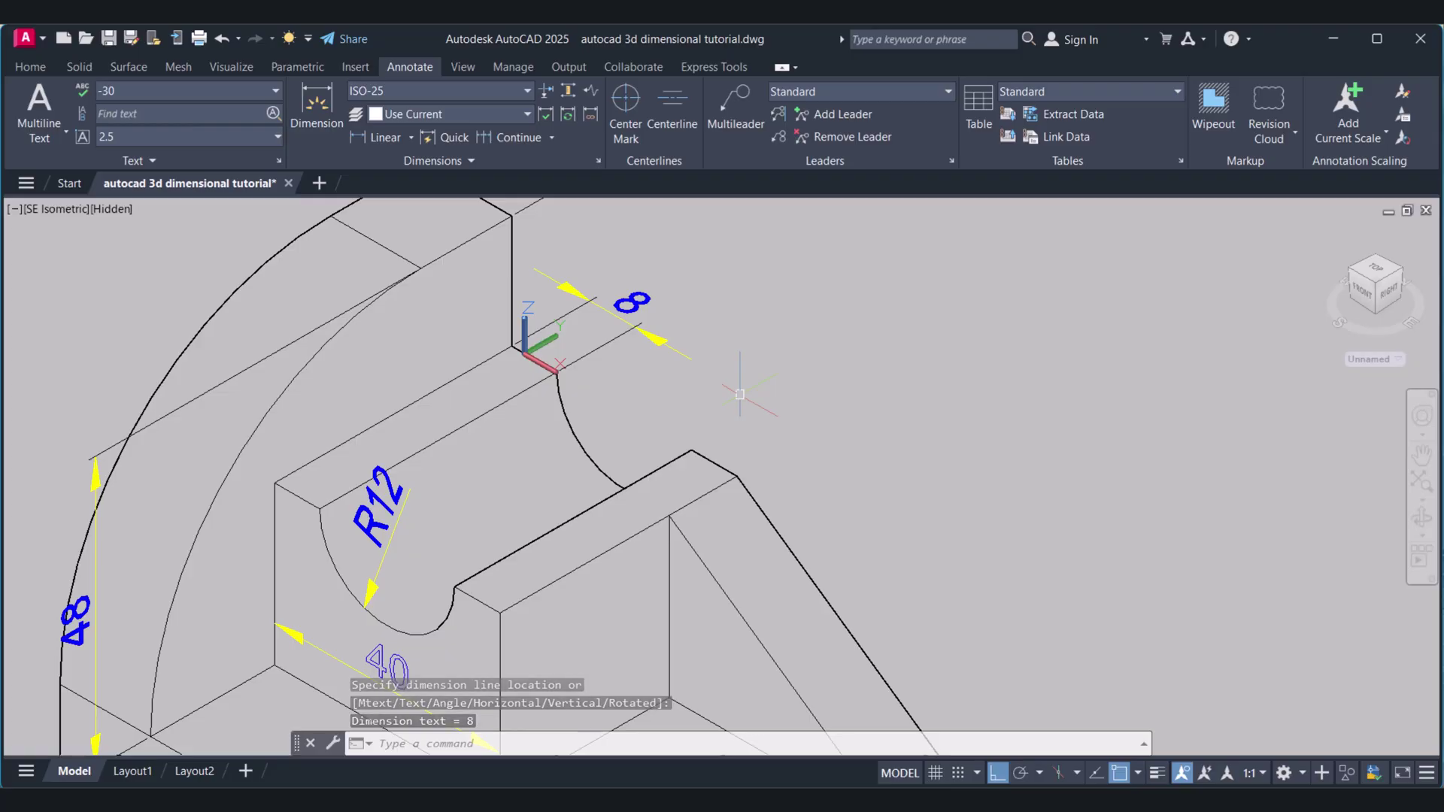
- Chain a continued 24 dimension from the 8 with DIMCONTINUE, then end the command
text(DIMCONT)
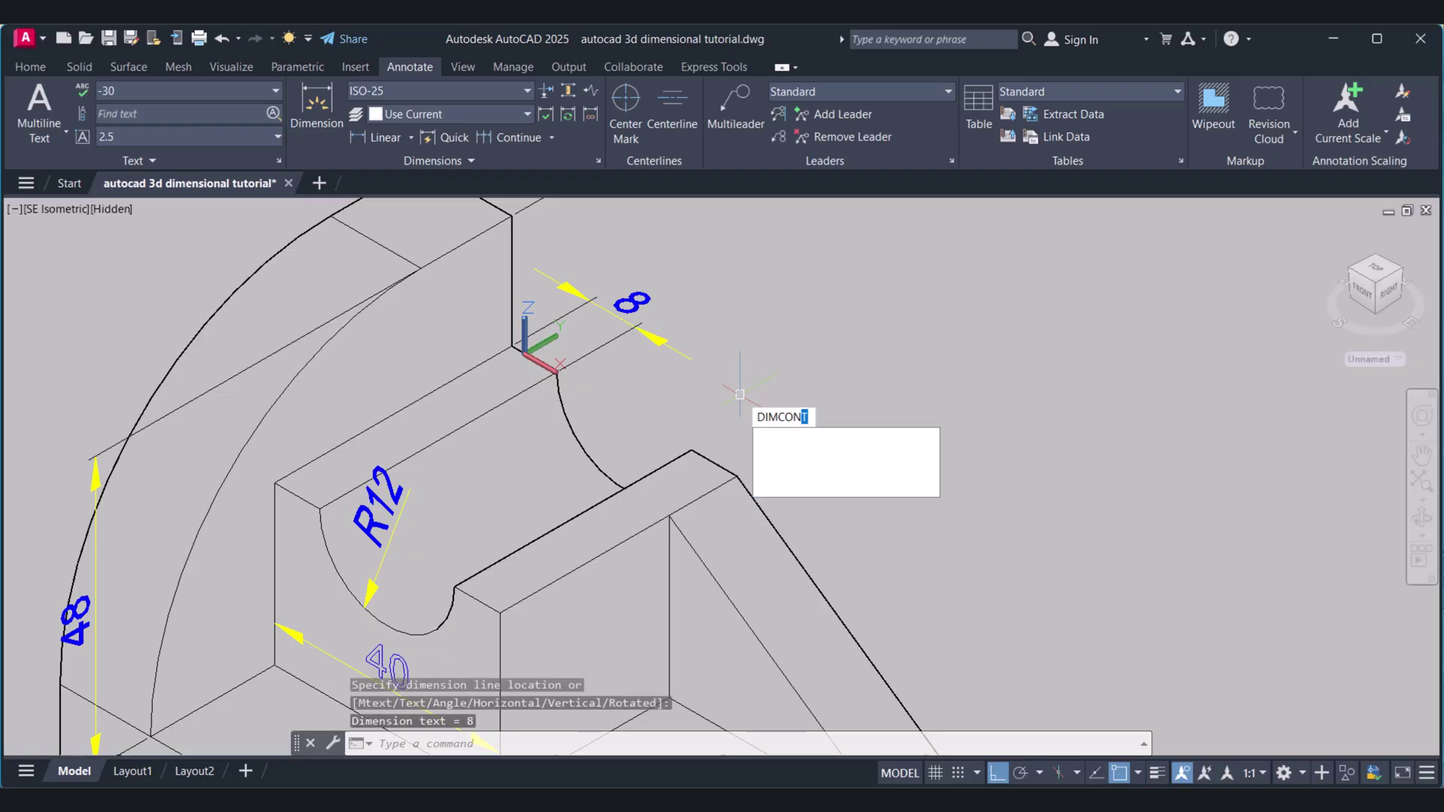
key(Return)
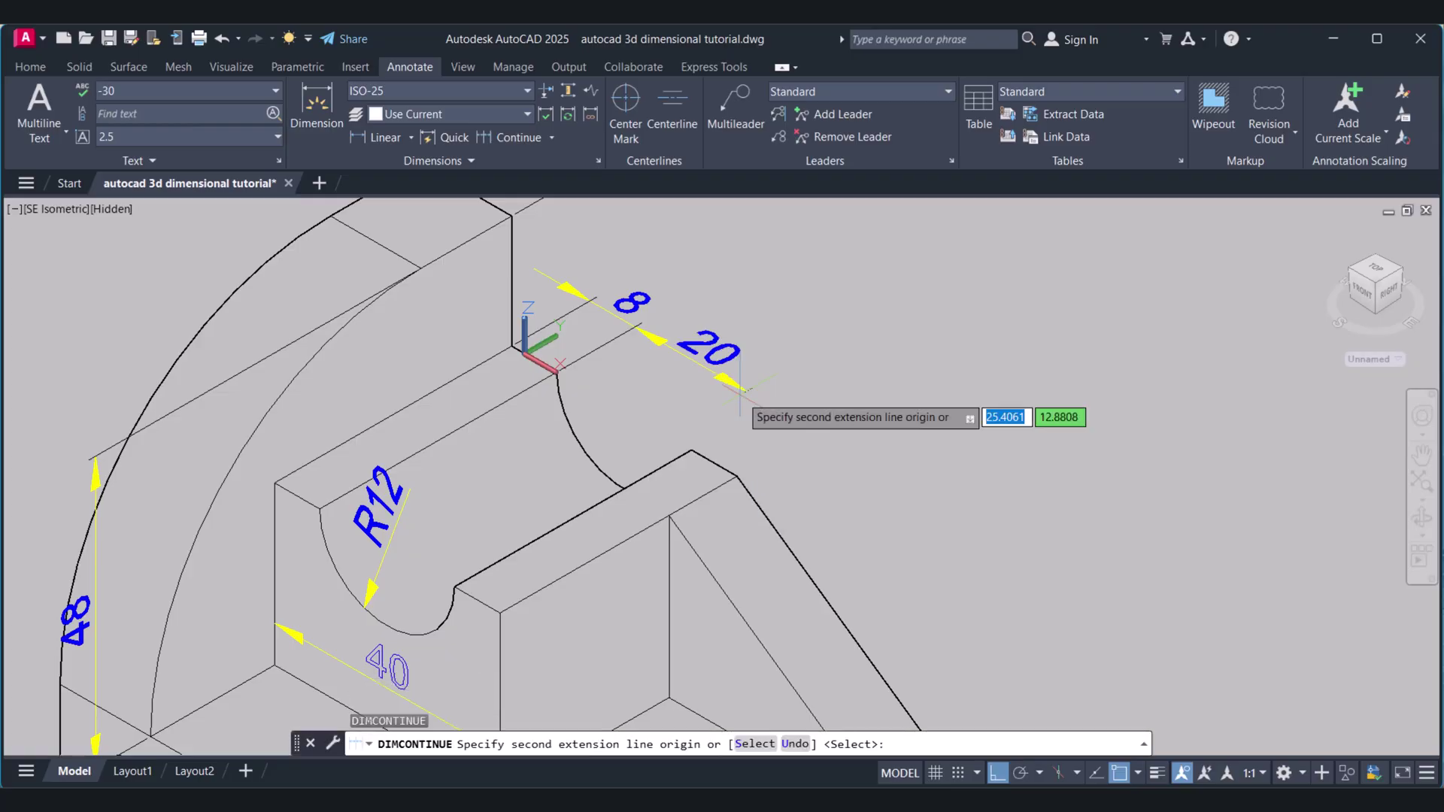
click(692, 450)
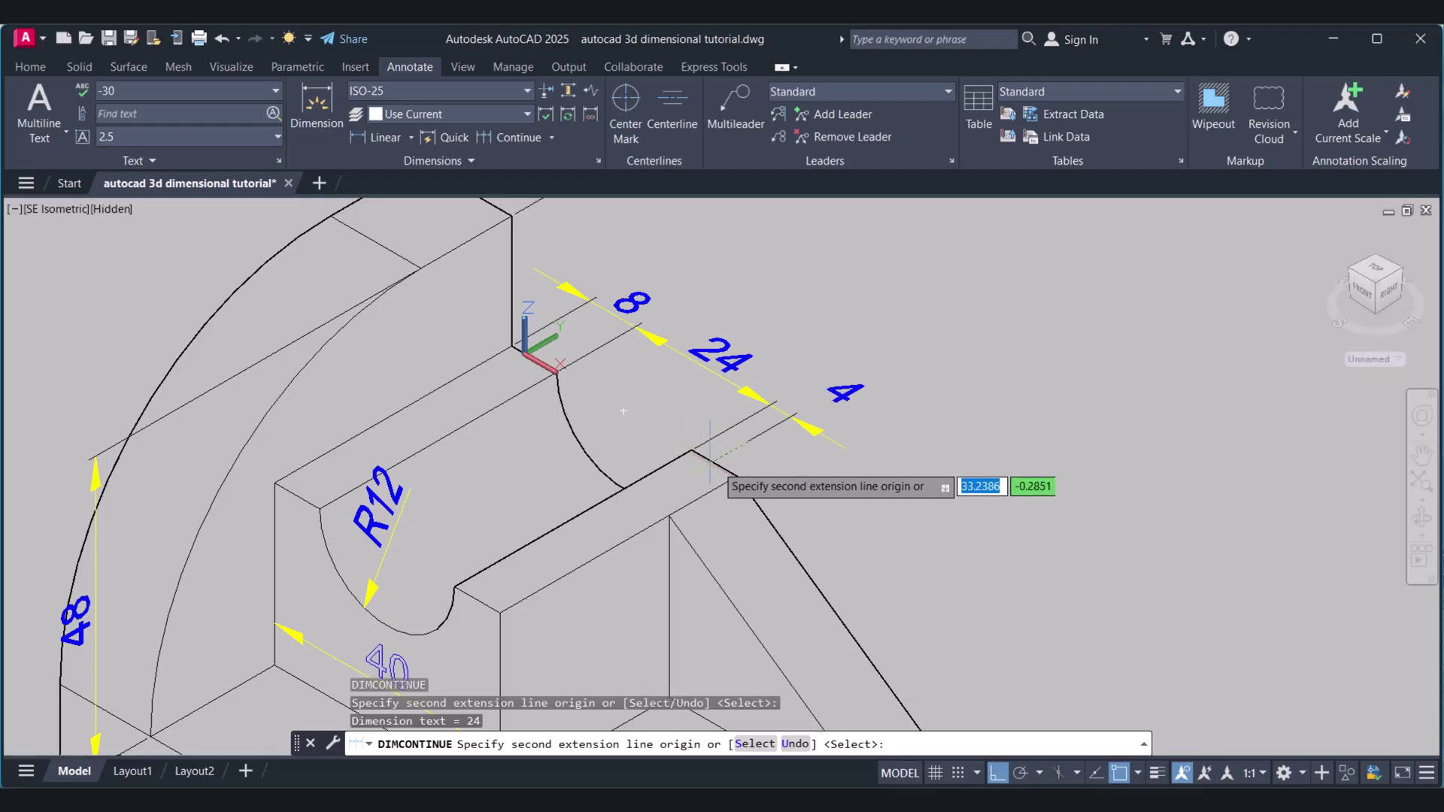
key(Return)
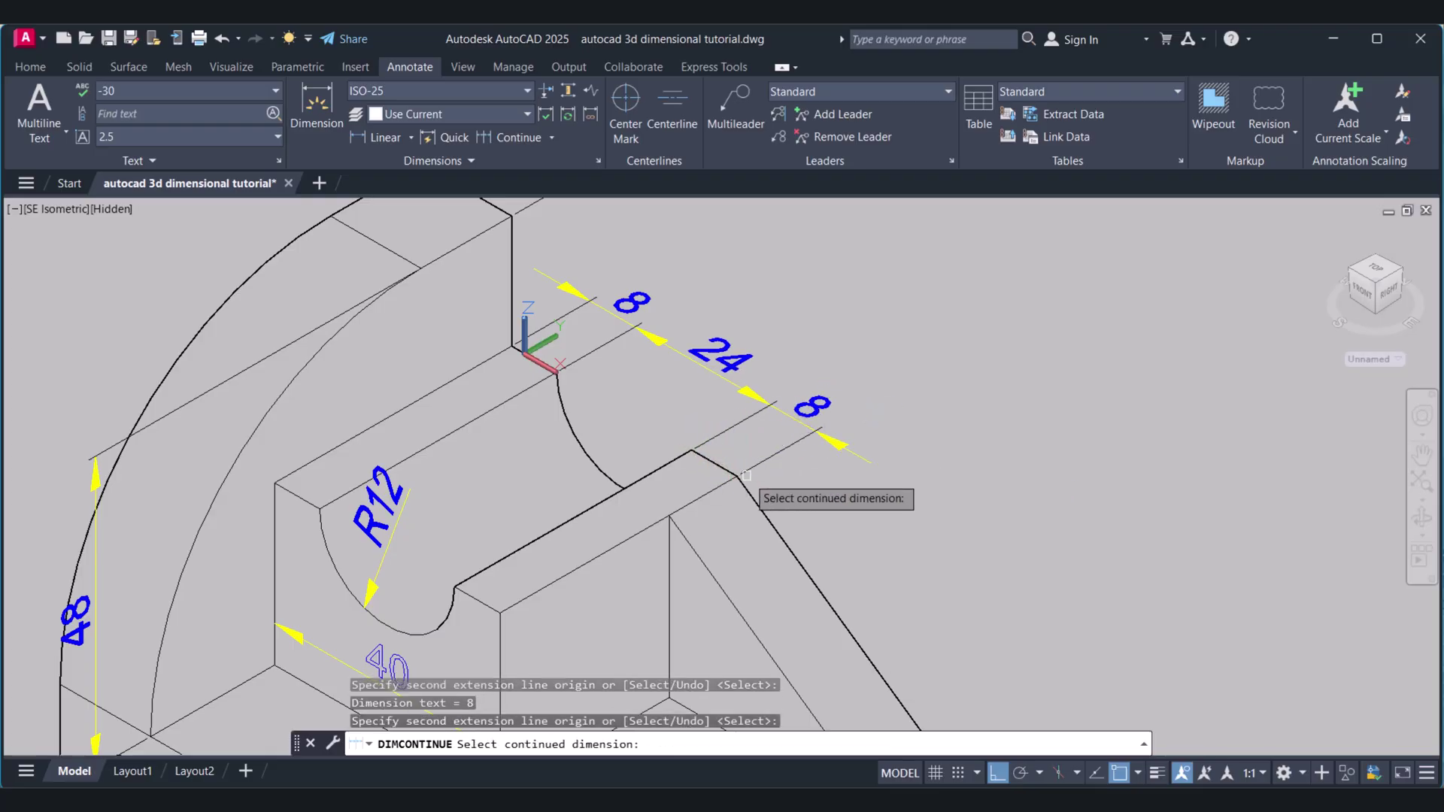
scroll(761, 469, up, 3)
scroll(760, 469, down, 5)
scroll(796, 500, up, 1)
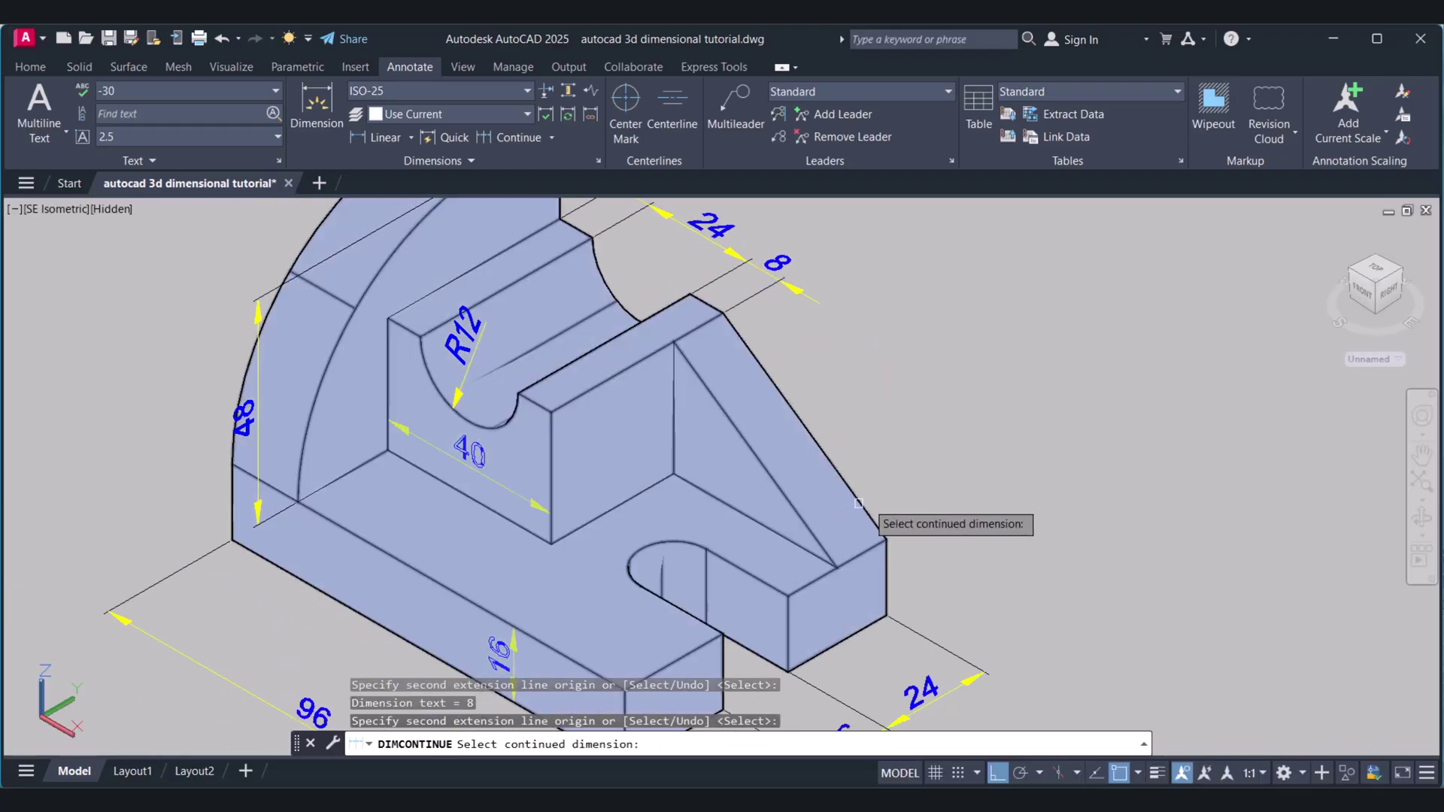
scroll(865, 562, down, 2)
scroll(902, 564, up, 1)
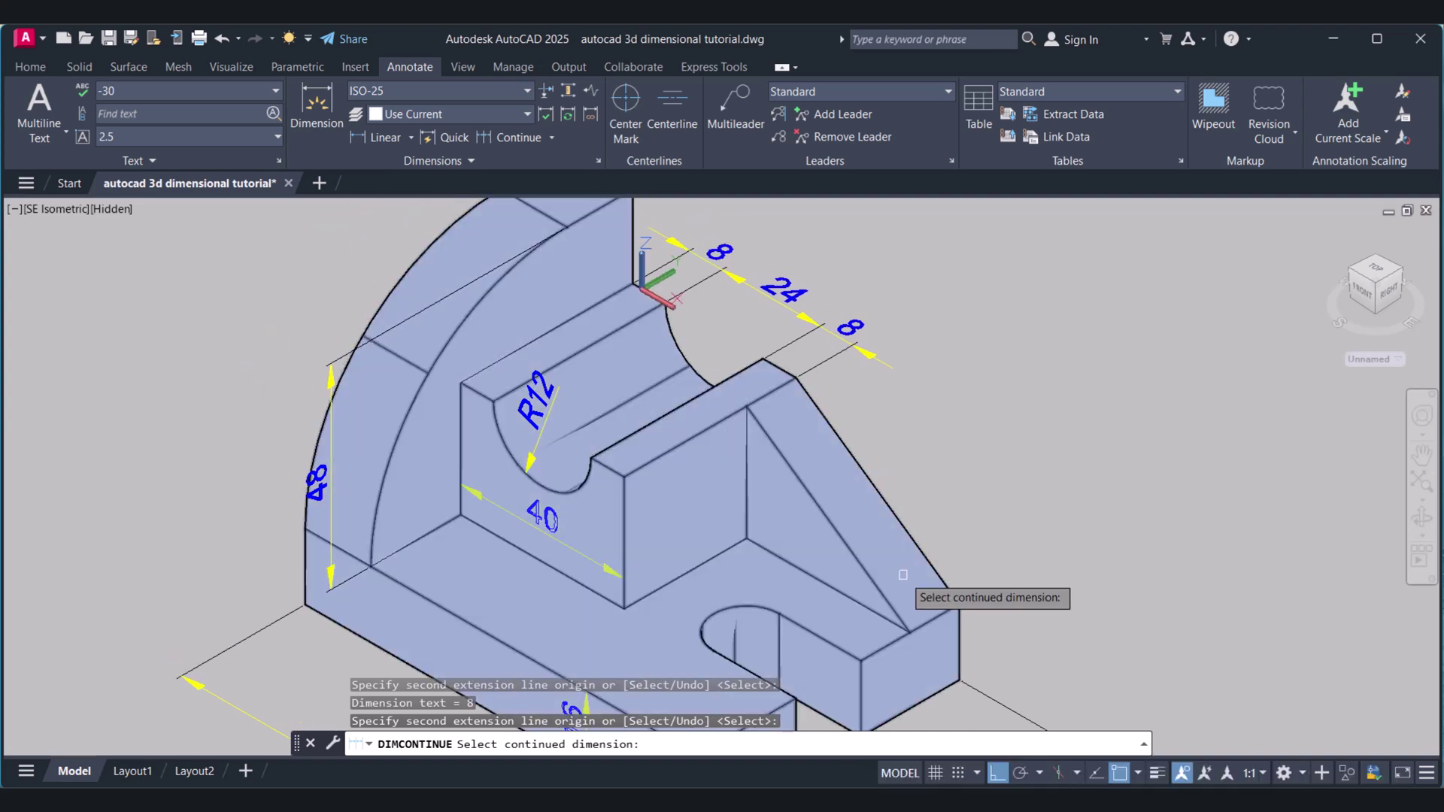
scroll(414, 424, up, 2)
key(Escape)
key(Escape)
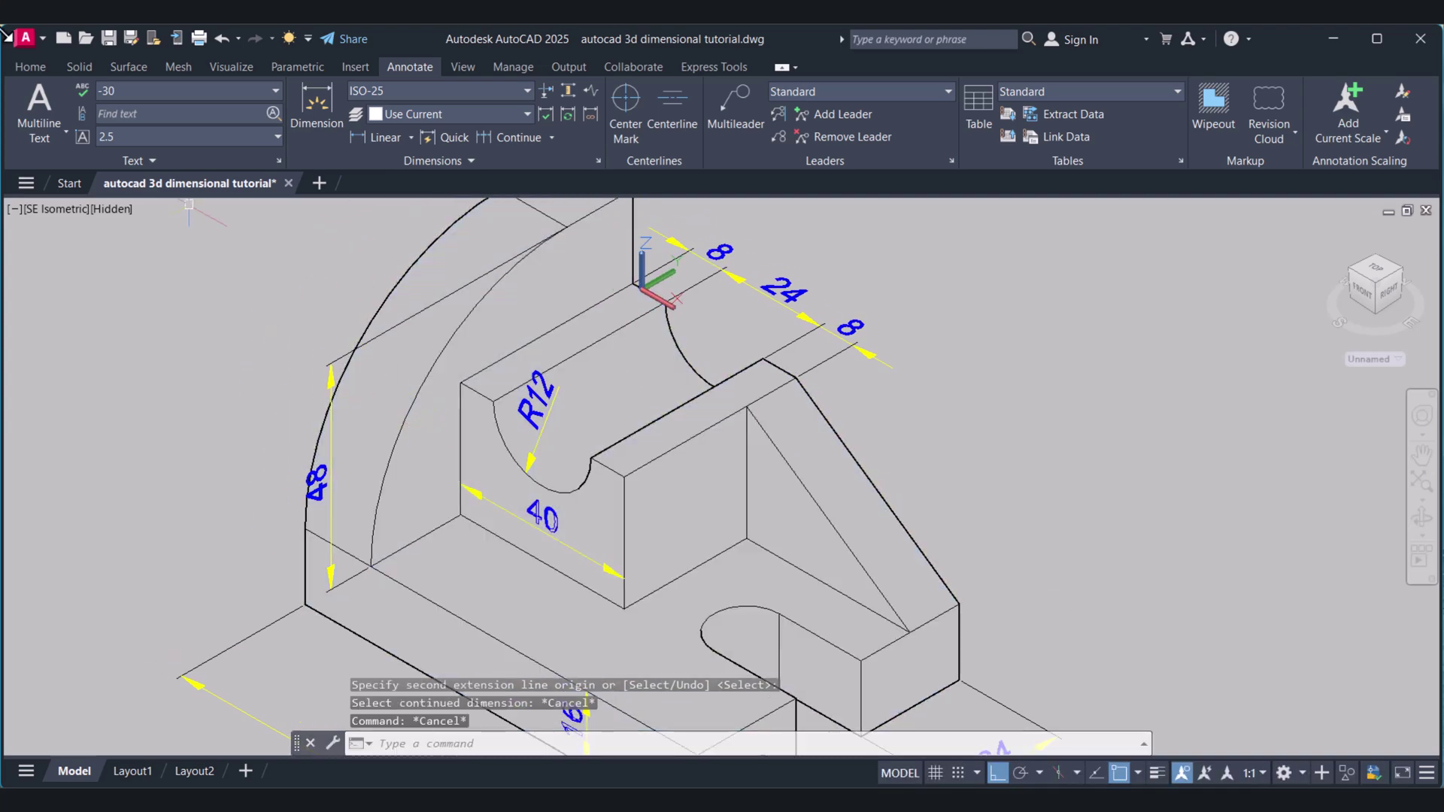
- Align the UCS to the quarter-round upright's arc-bounded flat face
click(23, 69)
click(653, 138)
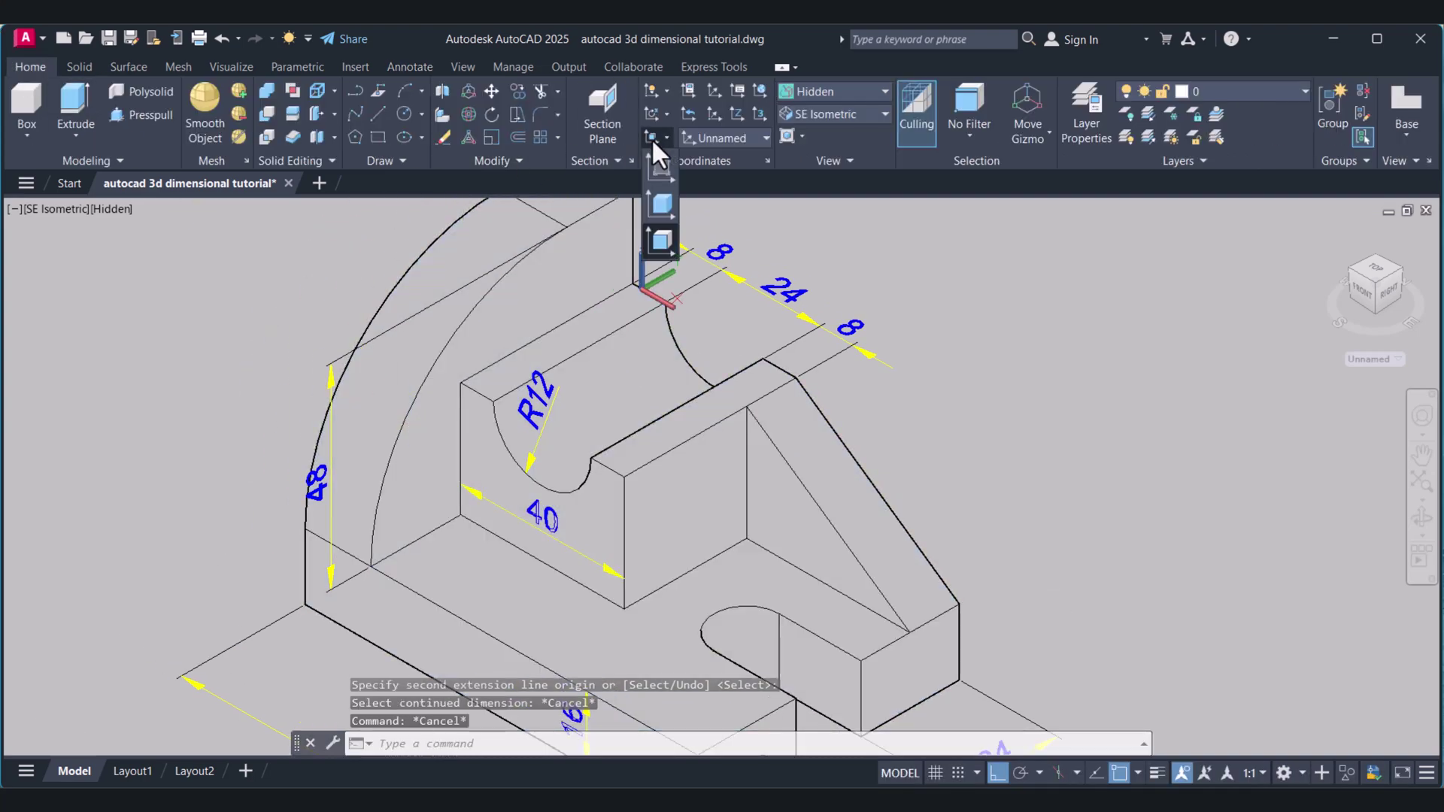
click(661, 242)
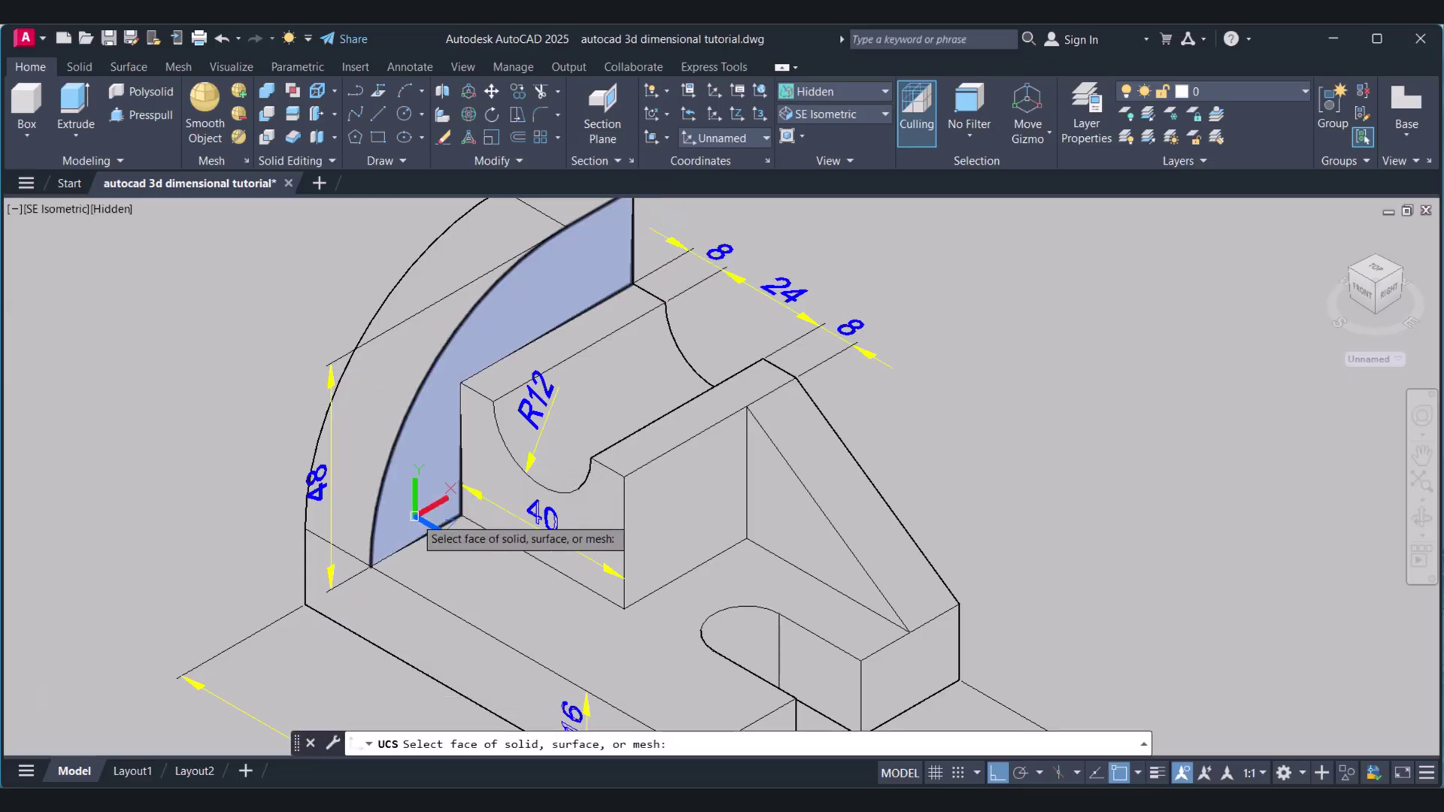
click(415, 519)
click(447, 563)
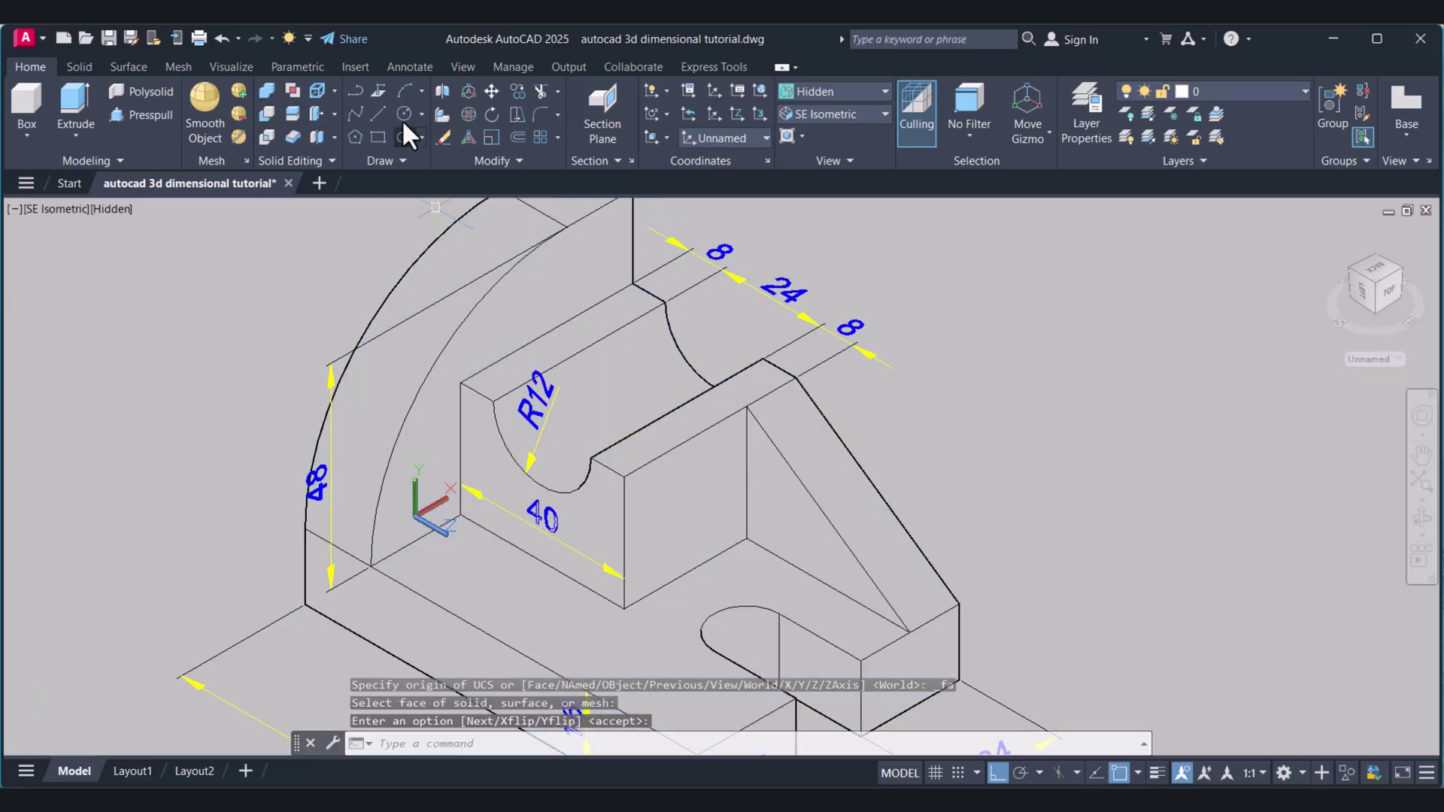
- Add an R48 radius dimension to the upright's outer arc
click(410, 66)
click(411, 137)
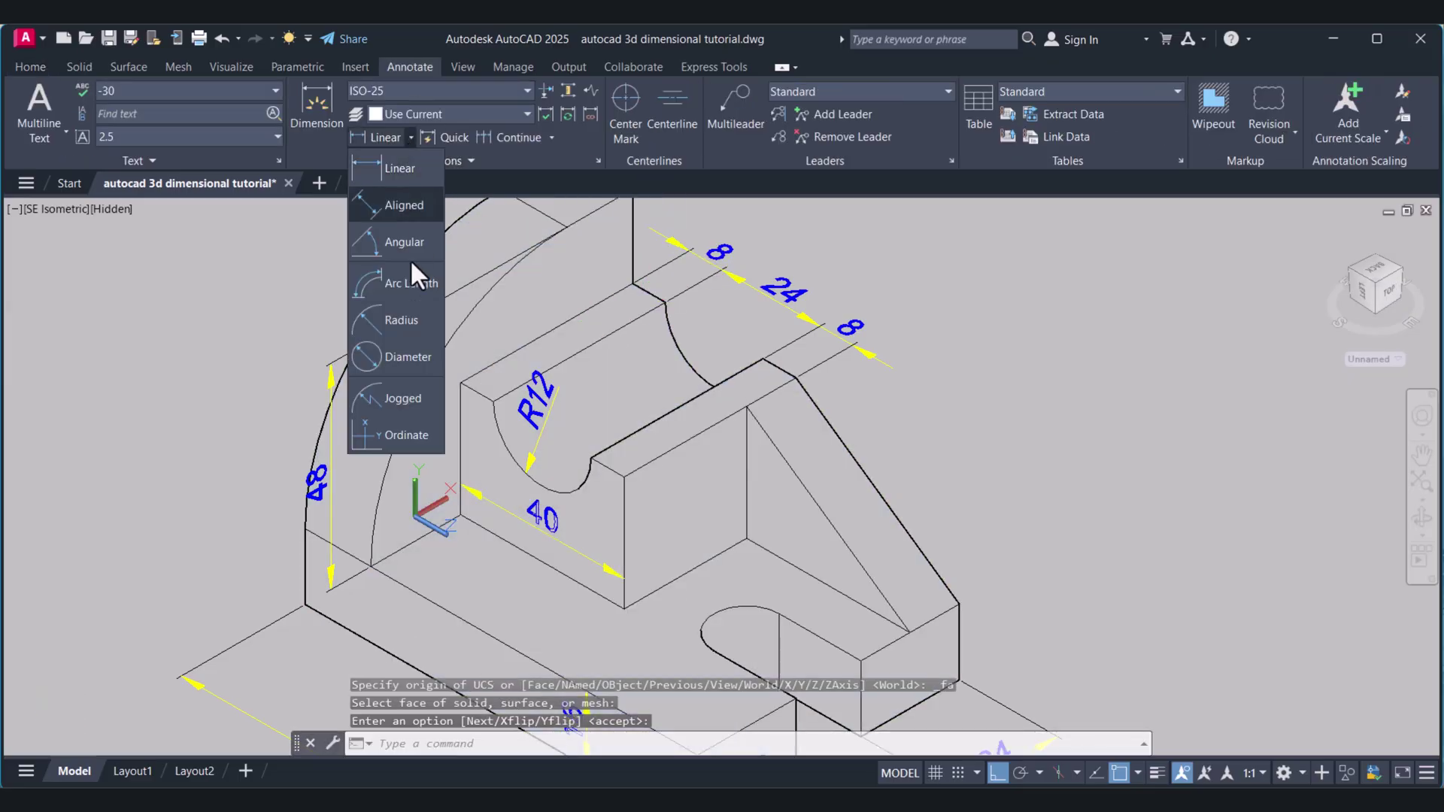
click(396, 322)
click(402, 424)
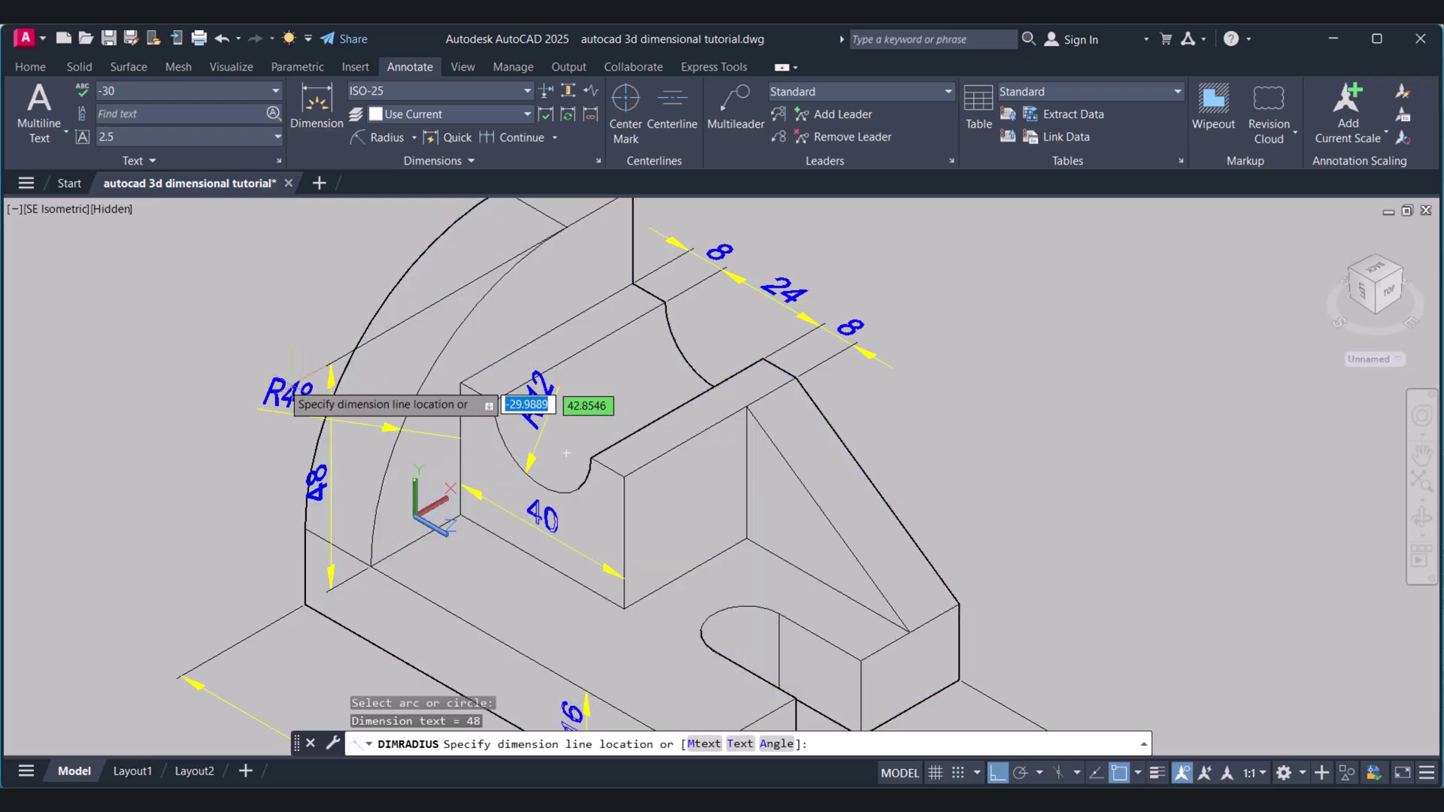
click(254, 380)
key(Escape)
middle_drag(941, 459, 905, 404)
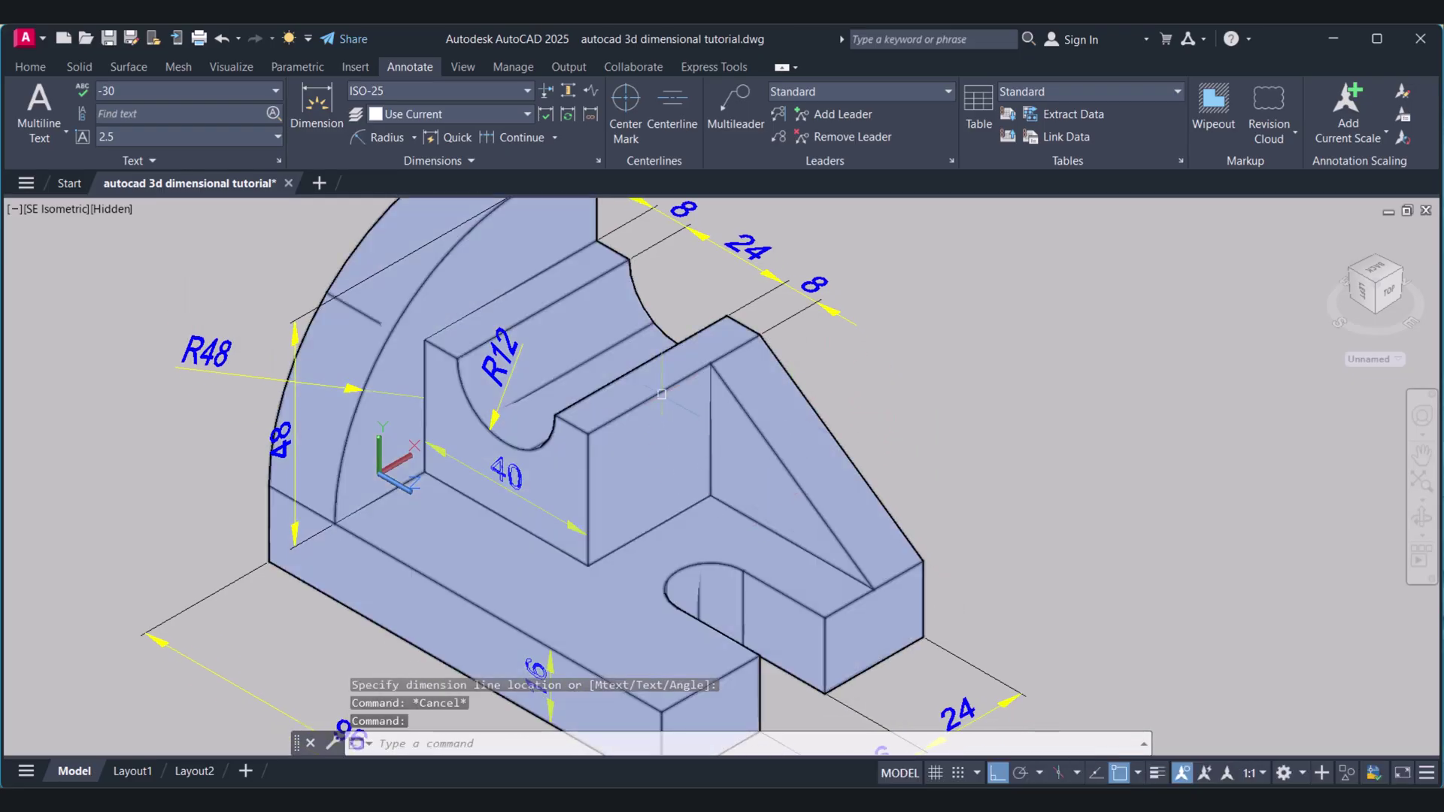
- Align the UCS to the middle block's front face
key(Escape)
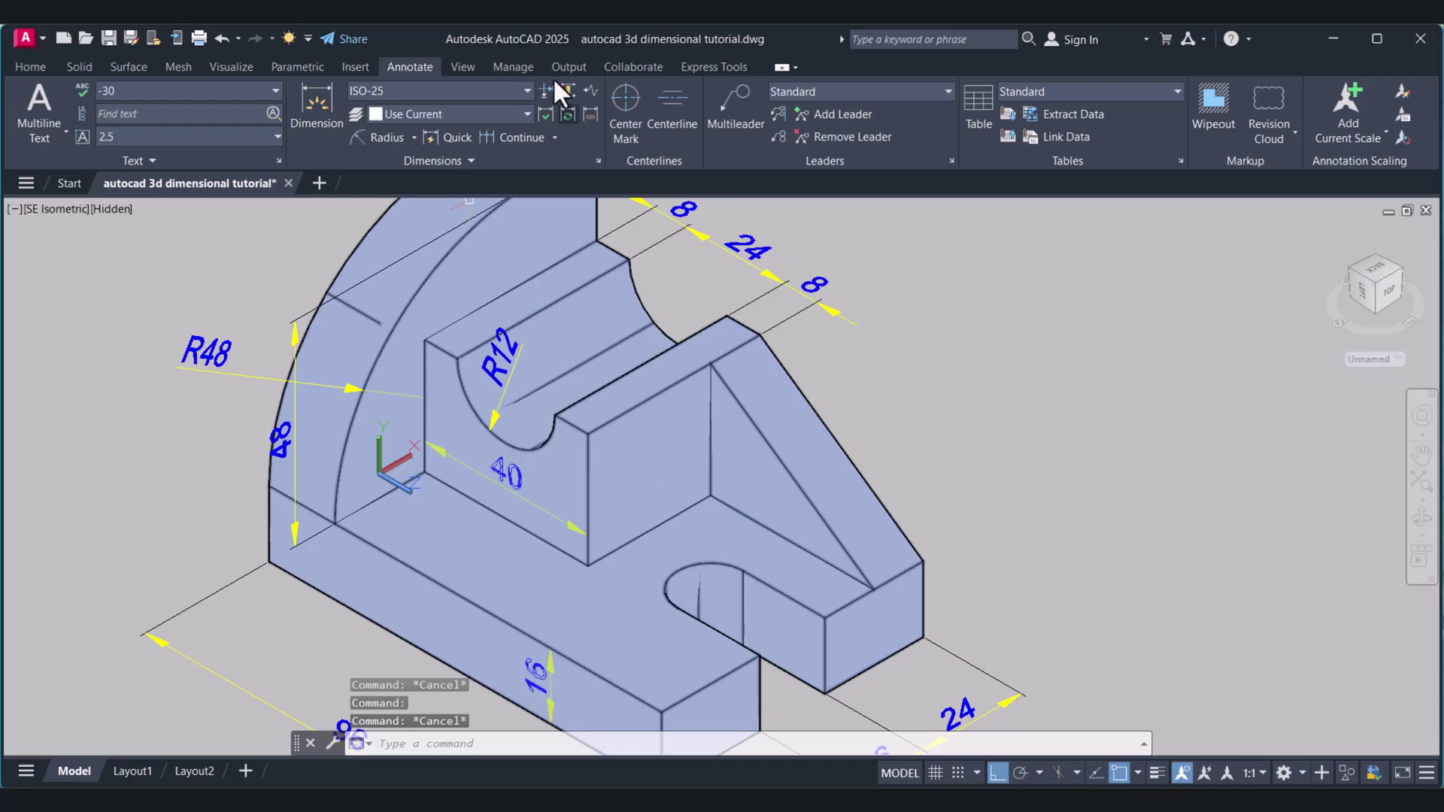
click(30, 67)
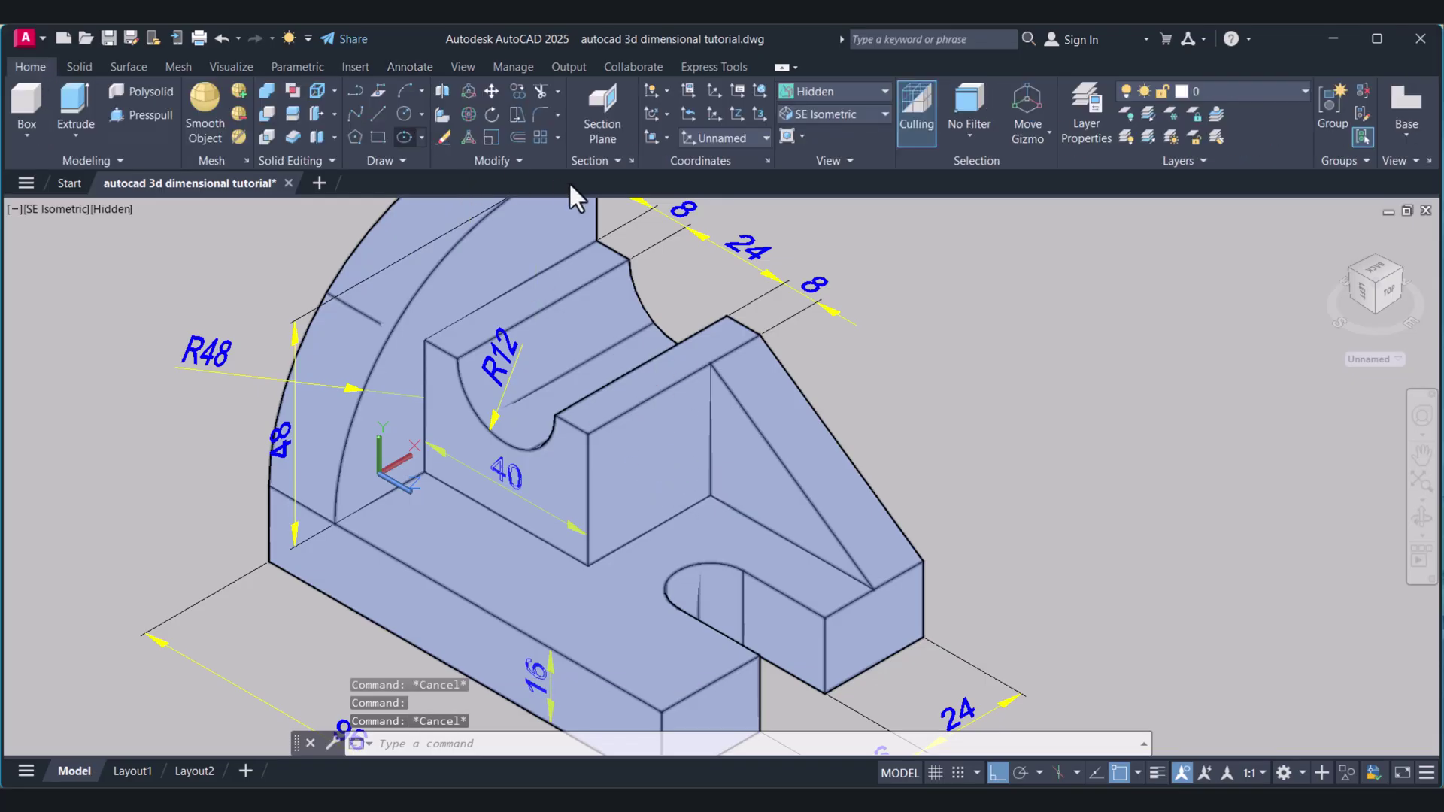
click(660, 138)
click(659, 241)
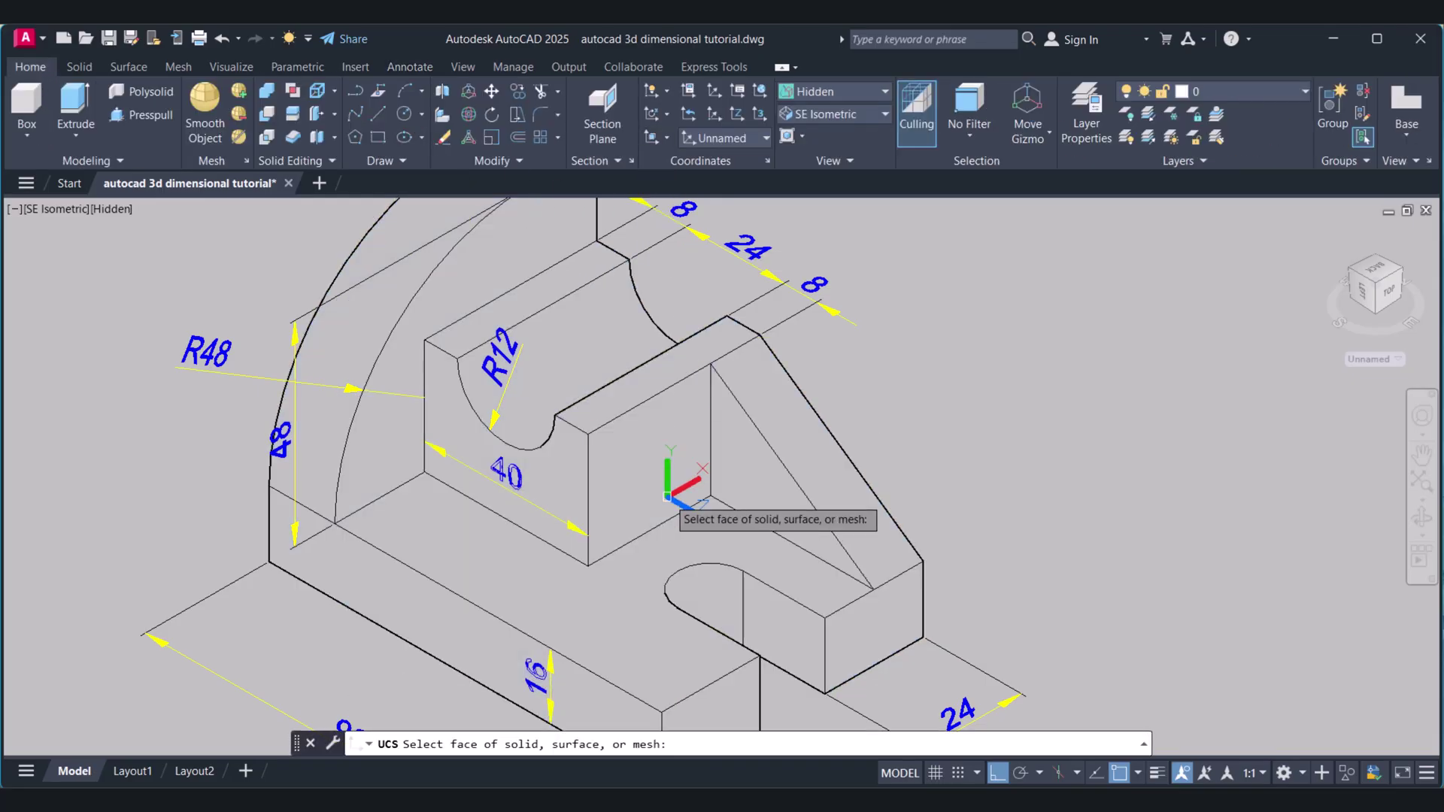
click(624, 506)
key(Return)
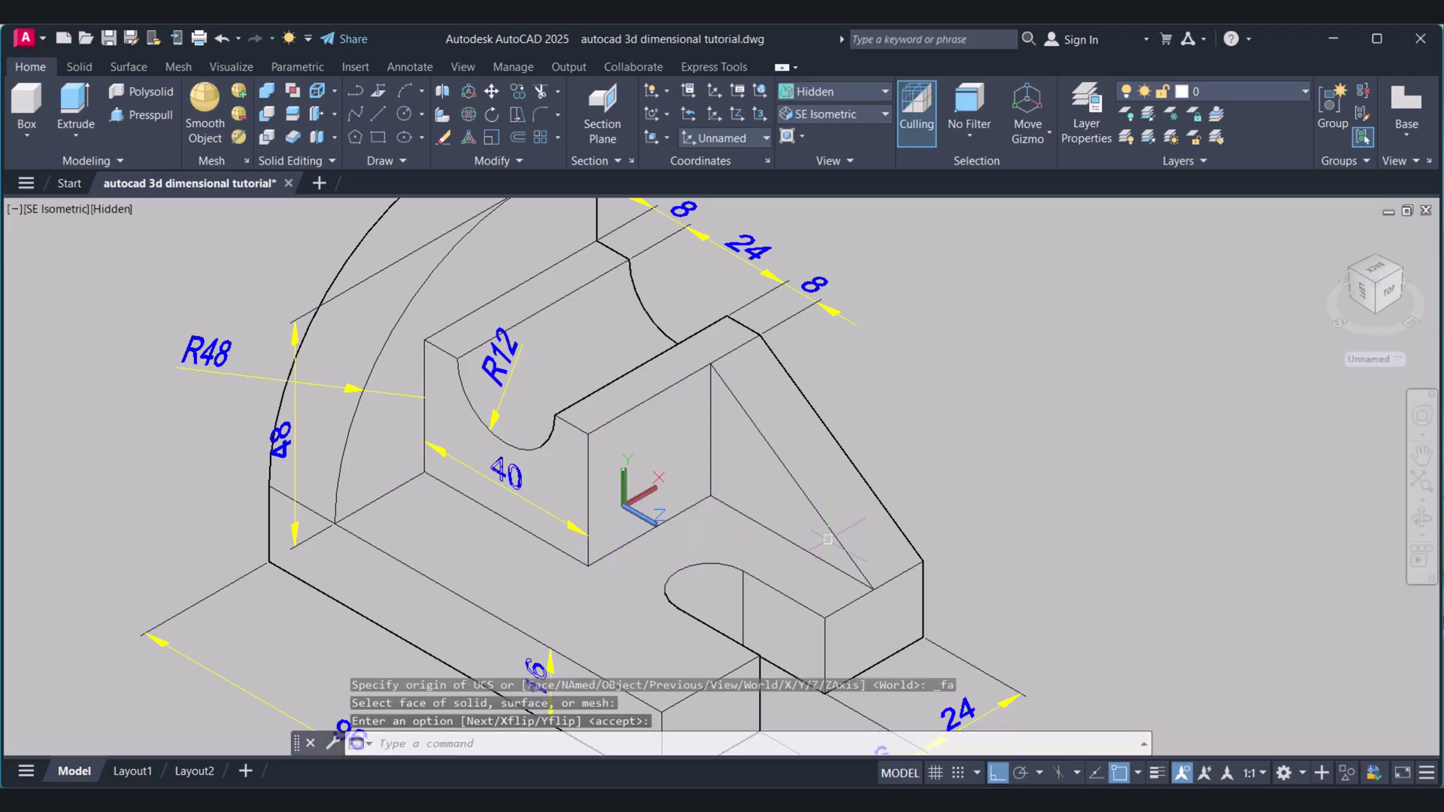
- Add a vertical 28 linear height dimension to the block's face
click(416, 72)
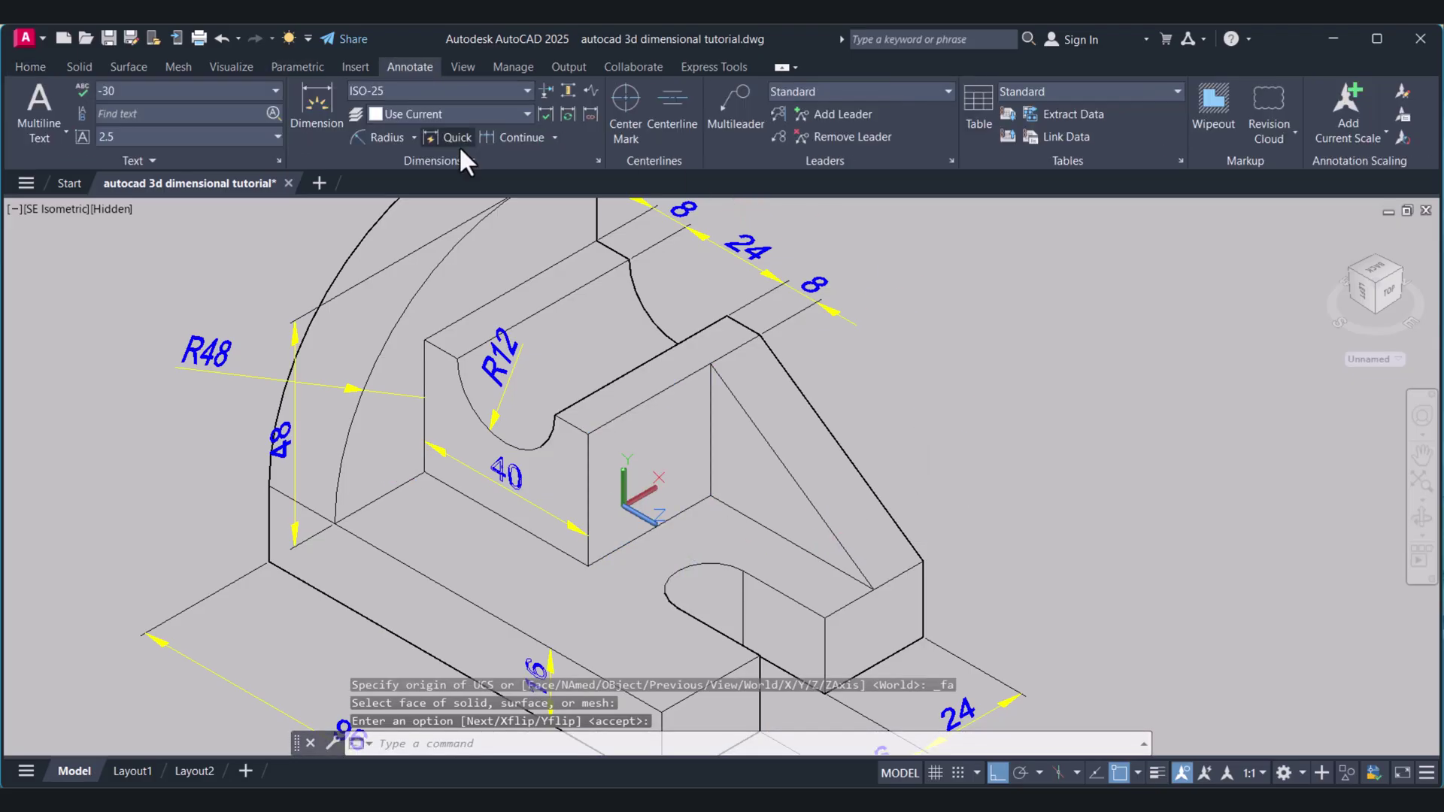
click(414, 137)
click(386, 181)
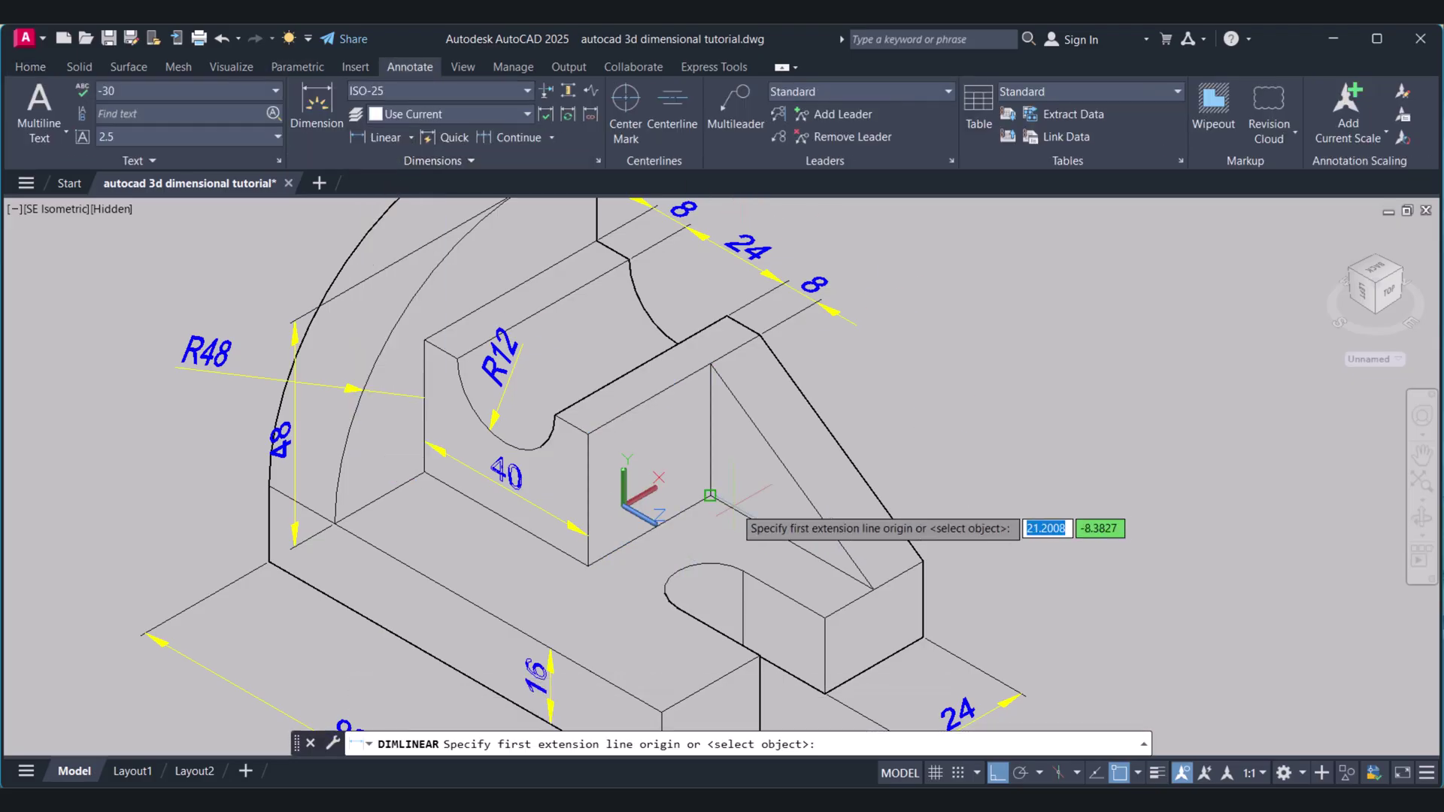
click(650, 529)
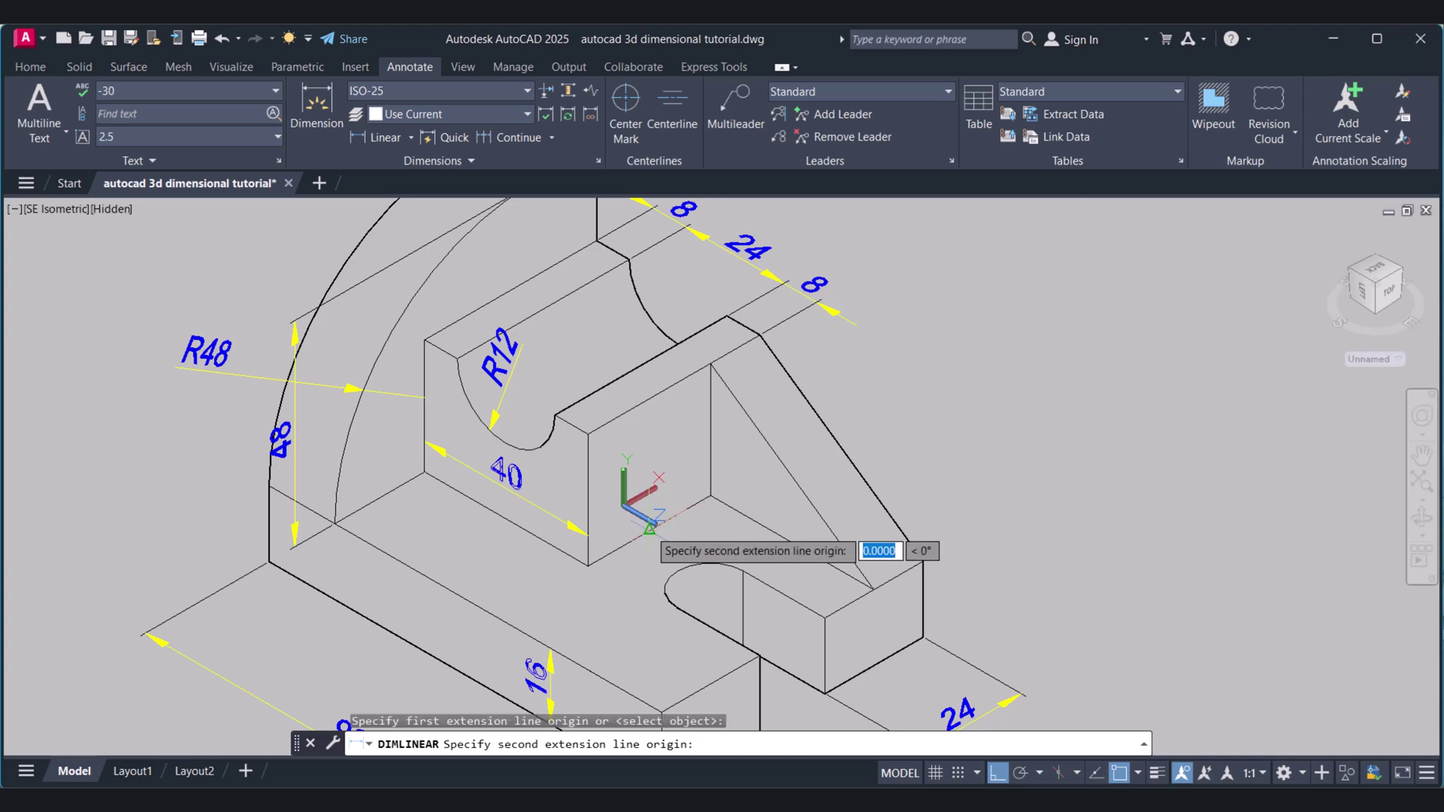
click(650, 396)
click(672, 451)
mouse_move(956, 511)
middle_down()
mouse_move(983, 484)
mouse_move(954, 400)
mouse_move(955, 484)
middle_up()
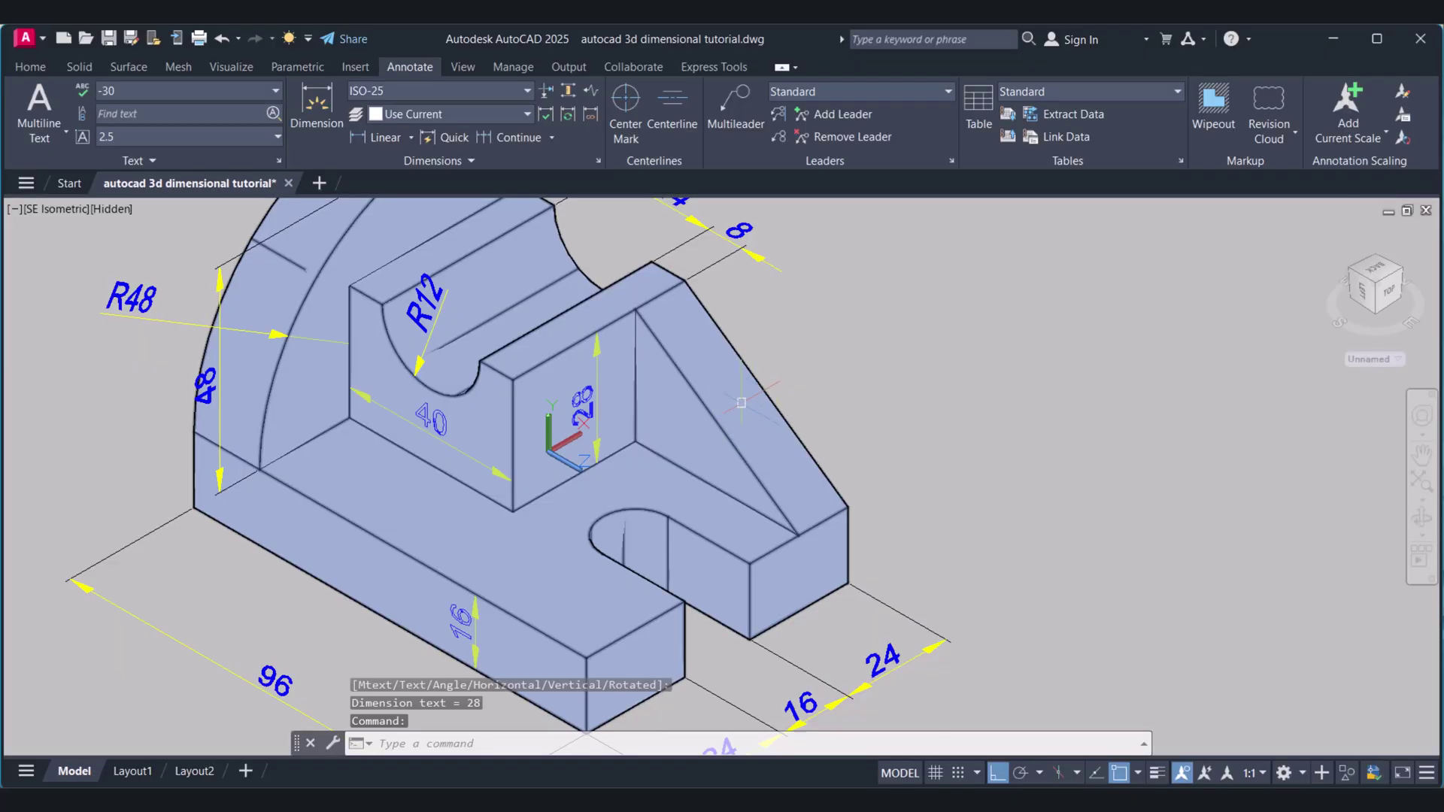
key(Escape)
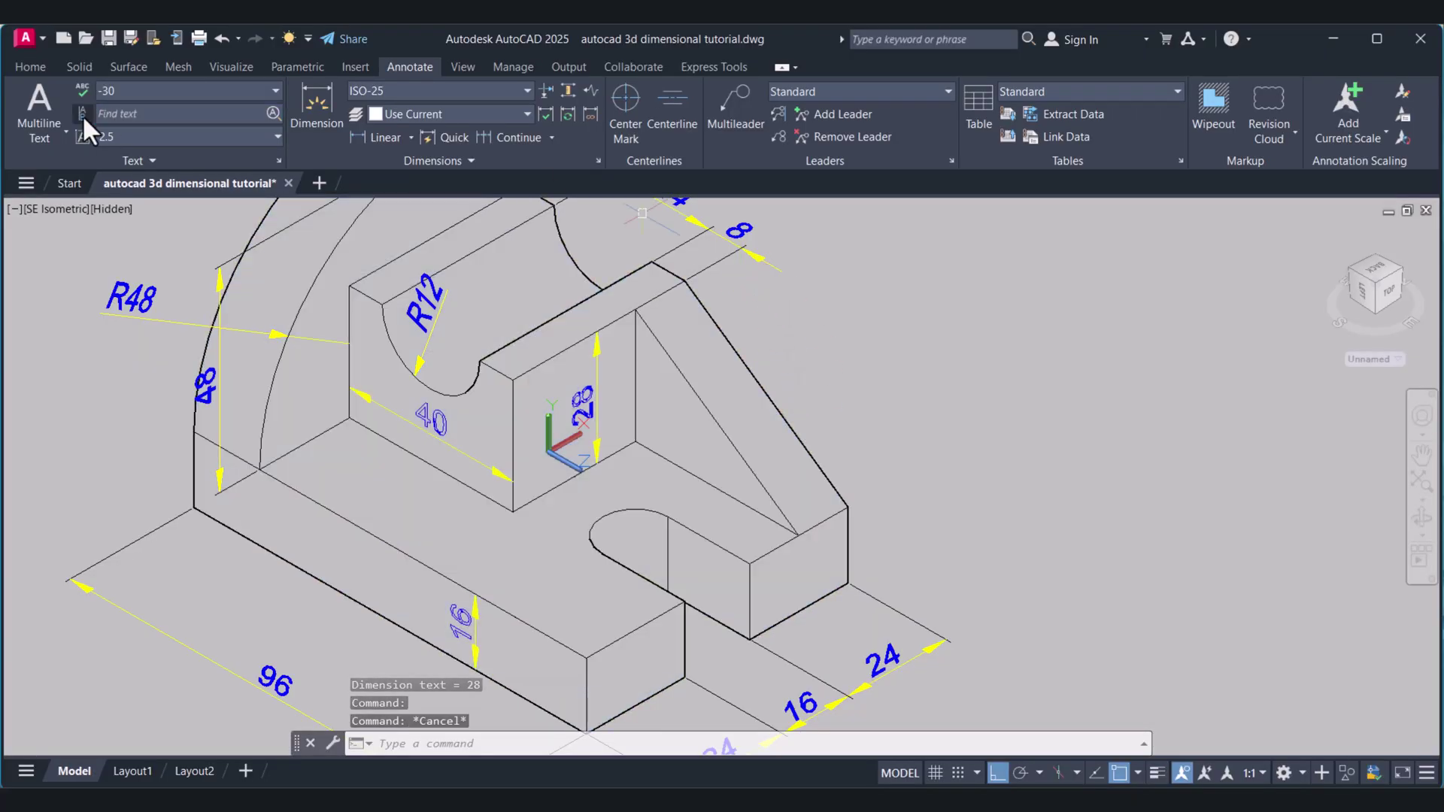
click(31, 67)
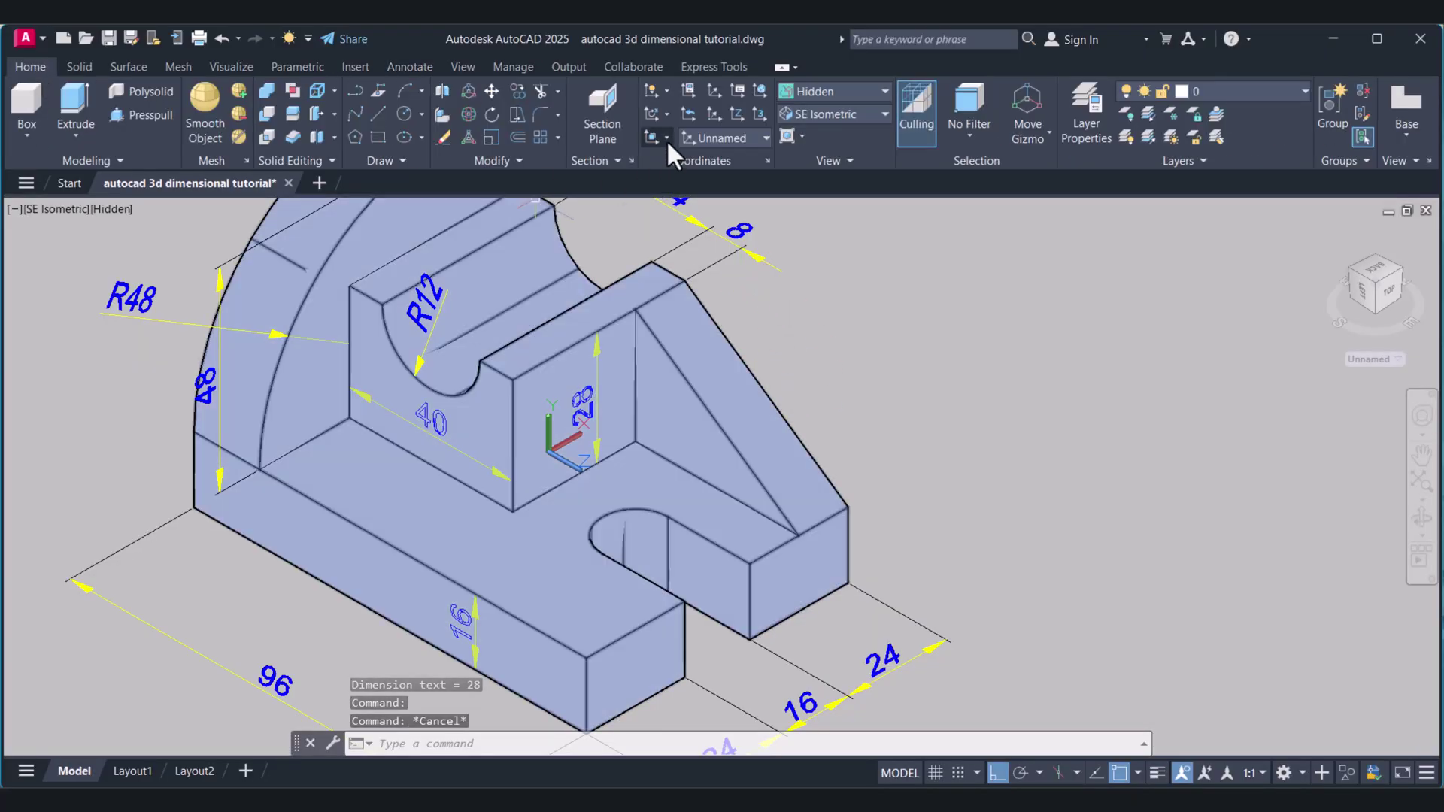
- Align the UCS to the sloped rib face
click(660, 241)
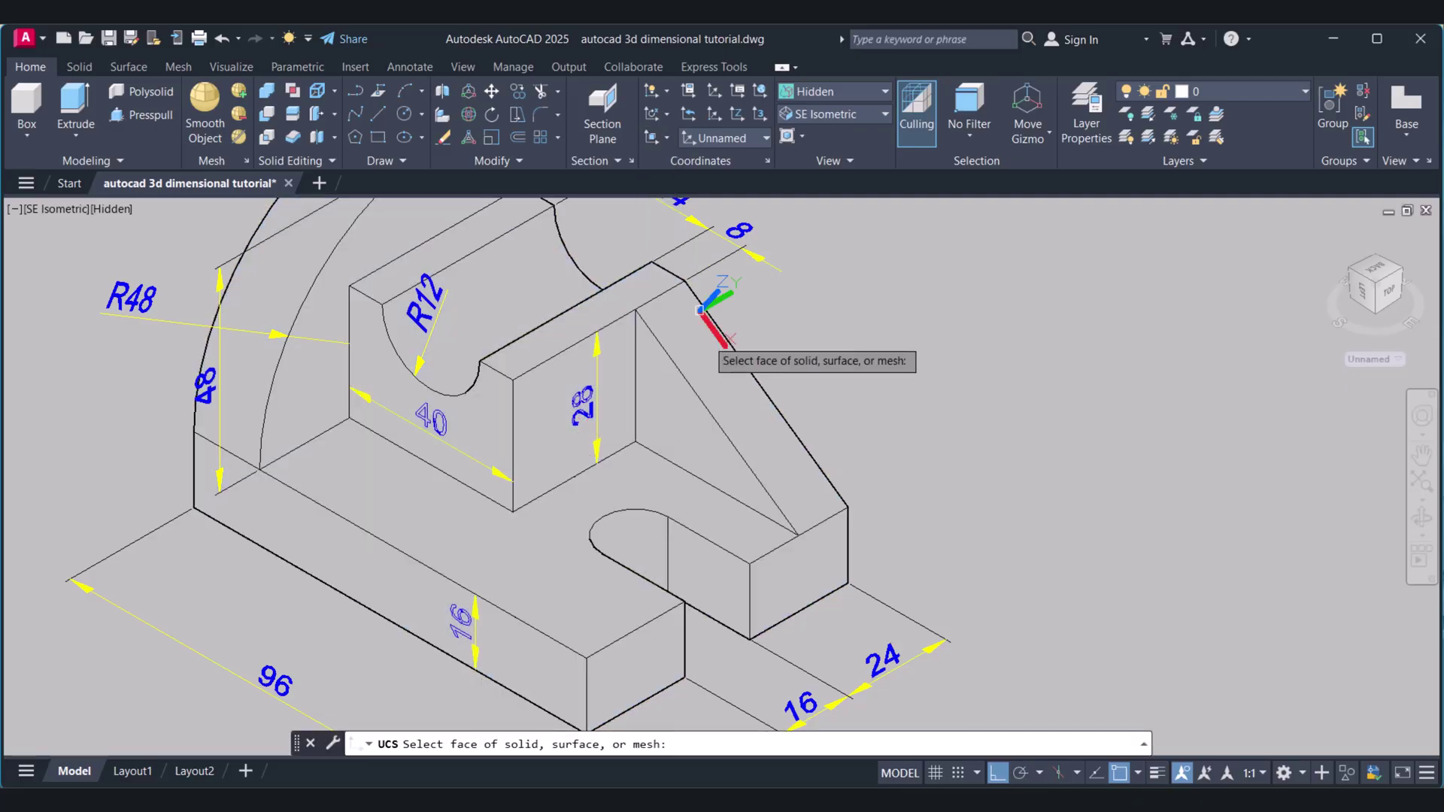
click(731, 410)
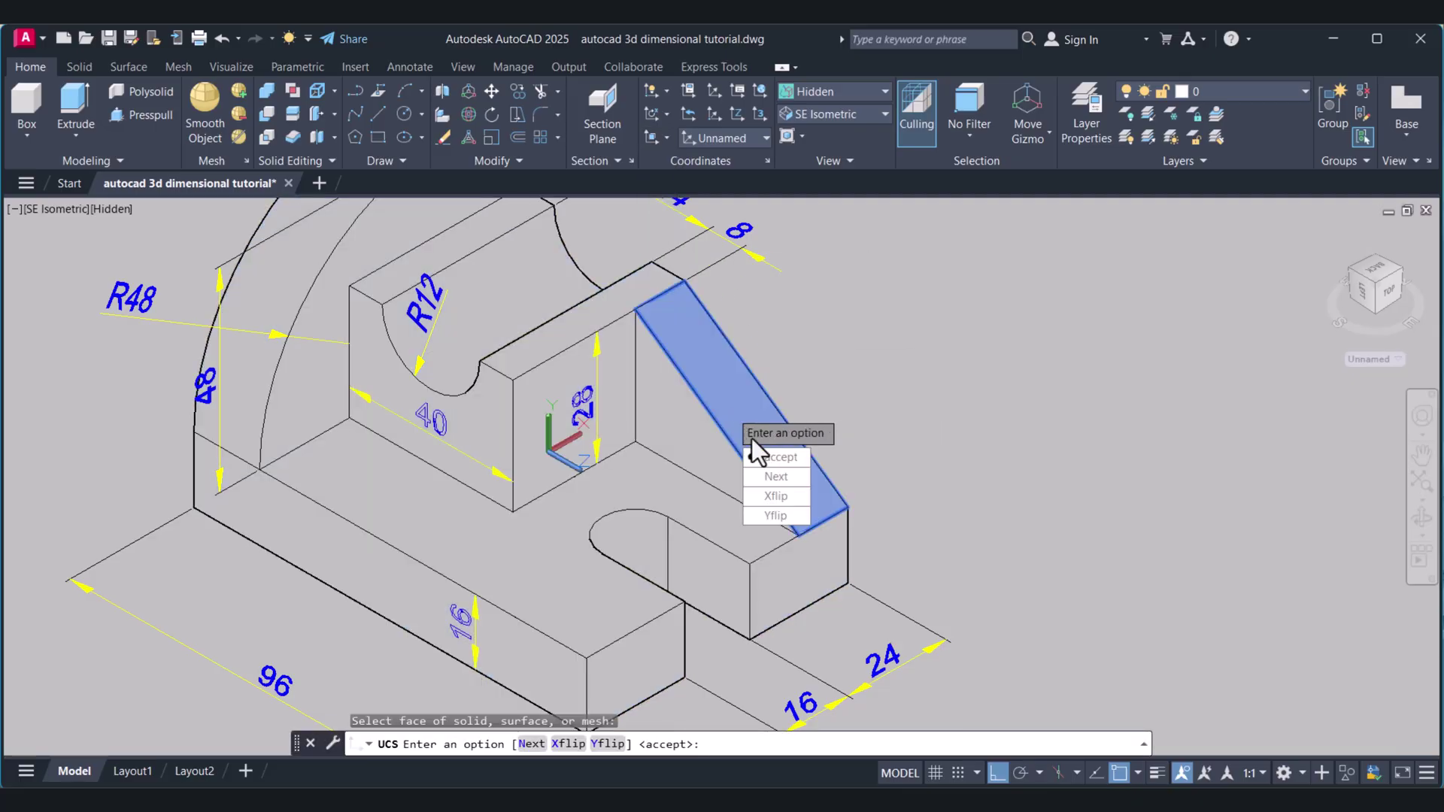
click(773, 458)
- Dimension the sloped rib's width as 12 with a linear dimension
click(410, 67)
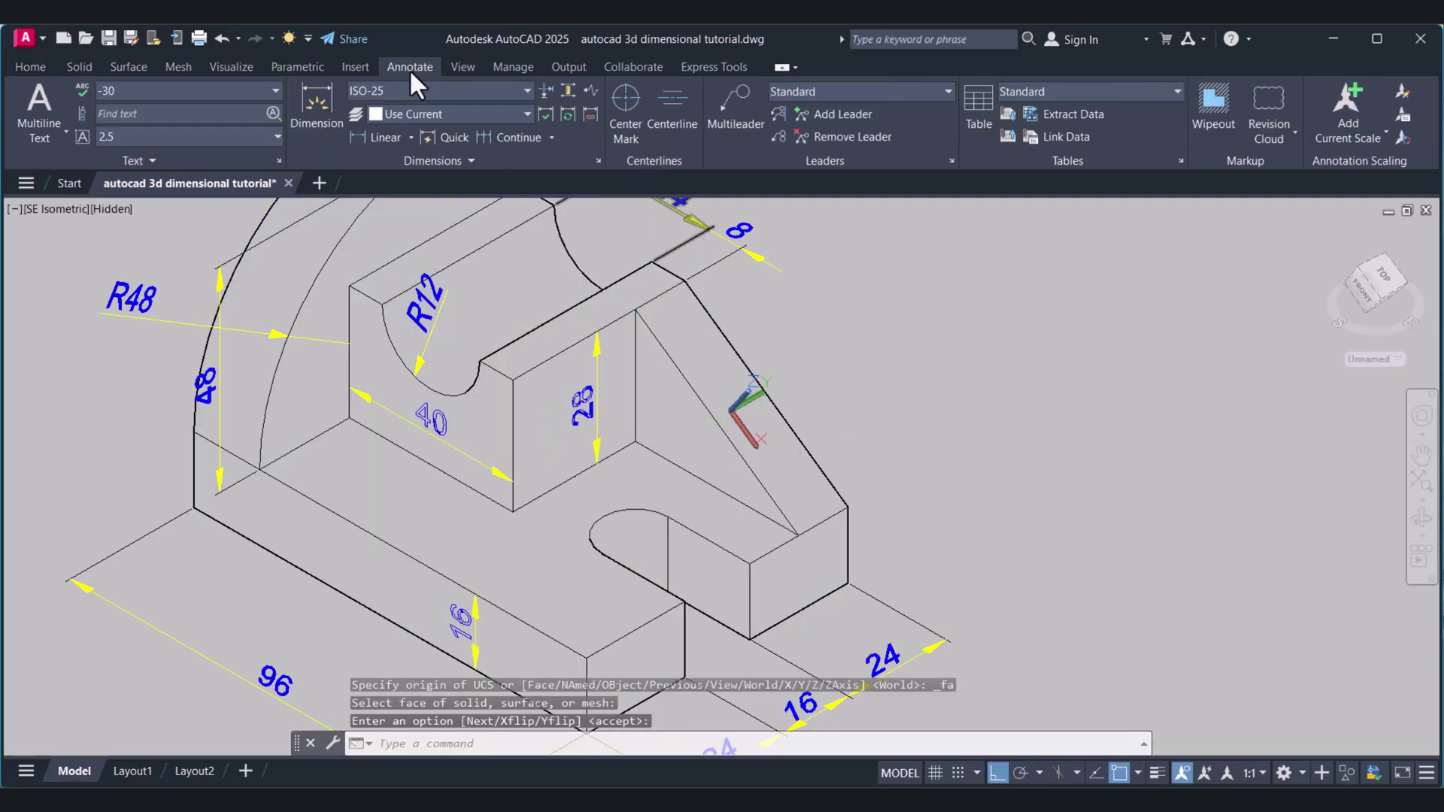
click(371, 148)
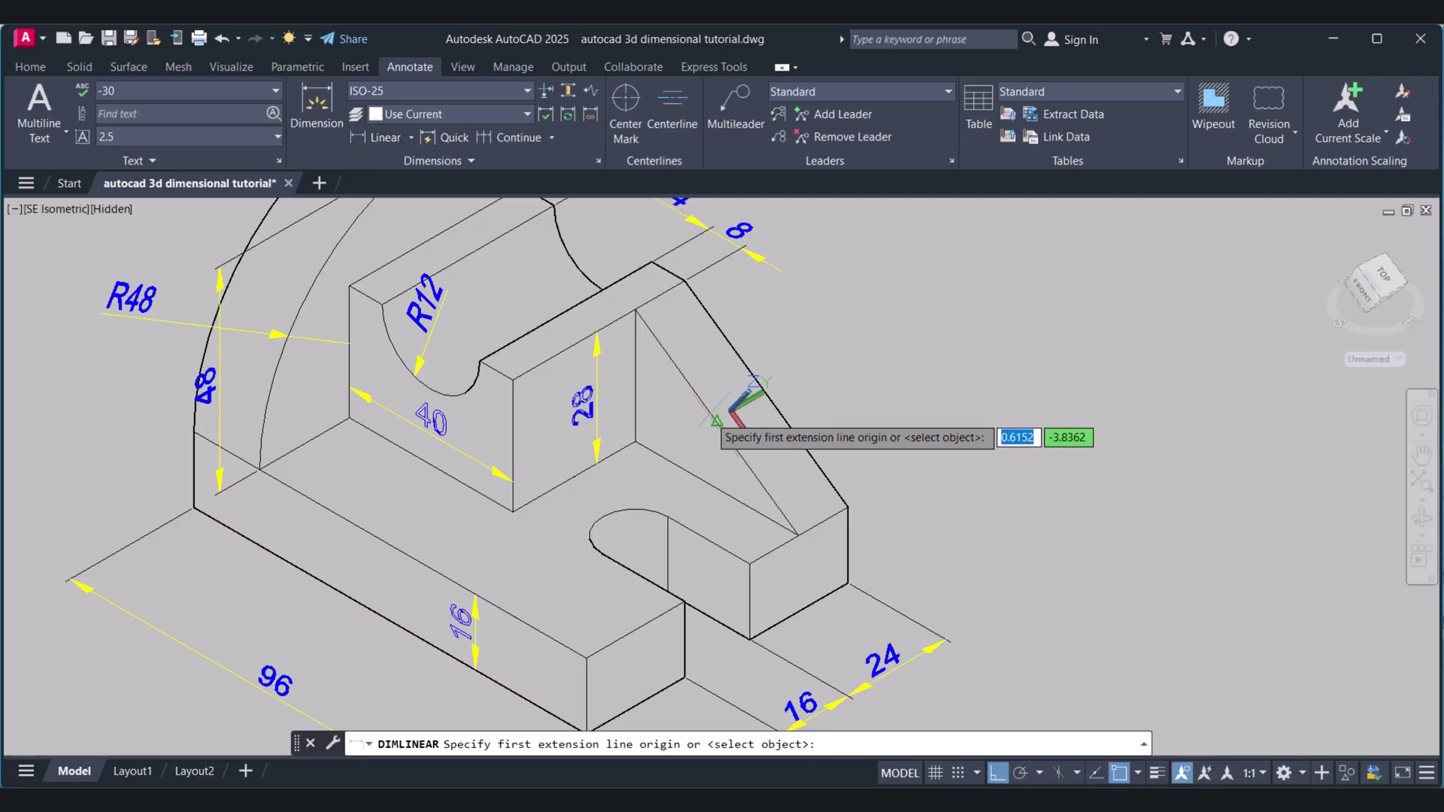
click(756, 387)
click(767, 391)
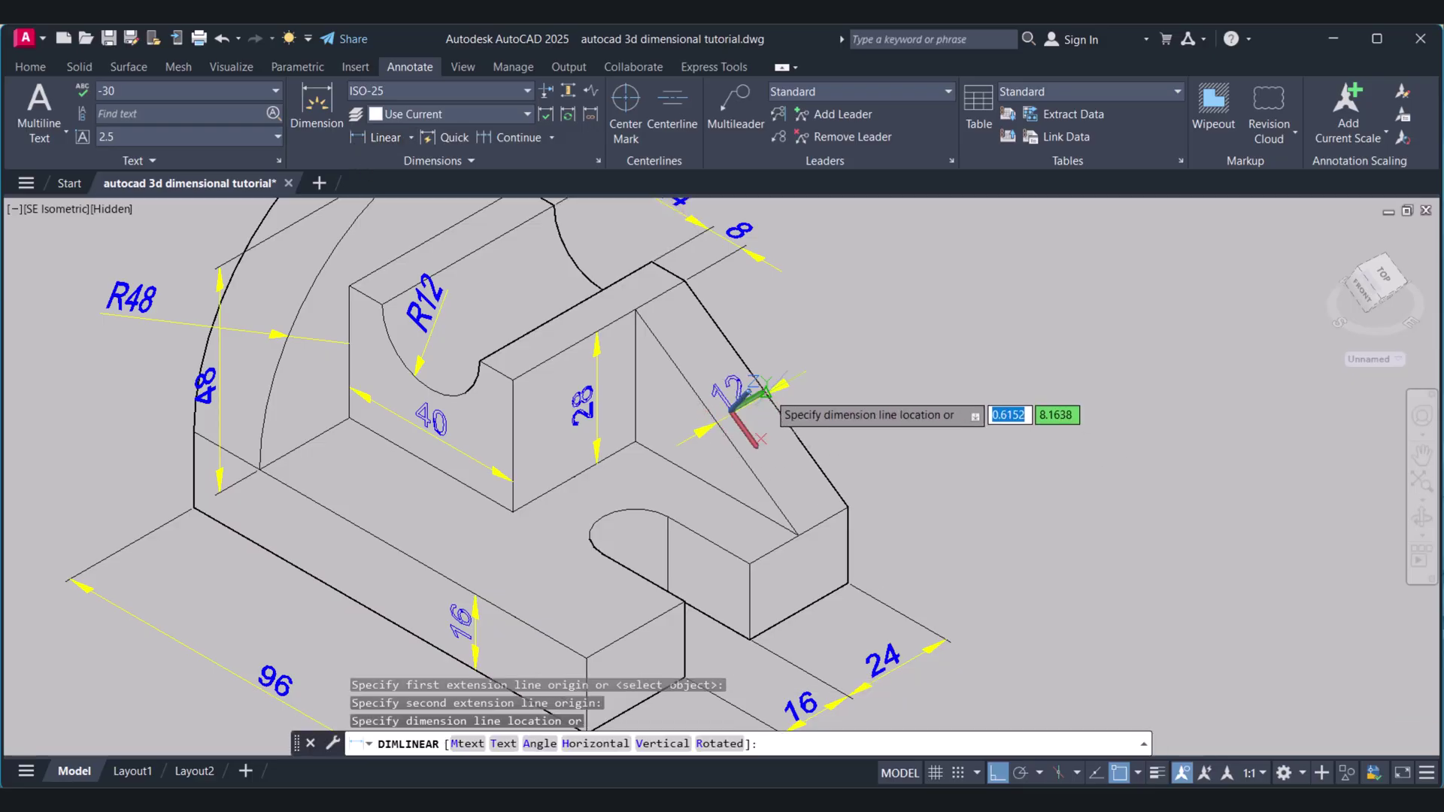
click(714, 365)
middle_drag(890, 384, 873, 284)
middle_drag(824, 486, 858, 490)
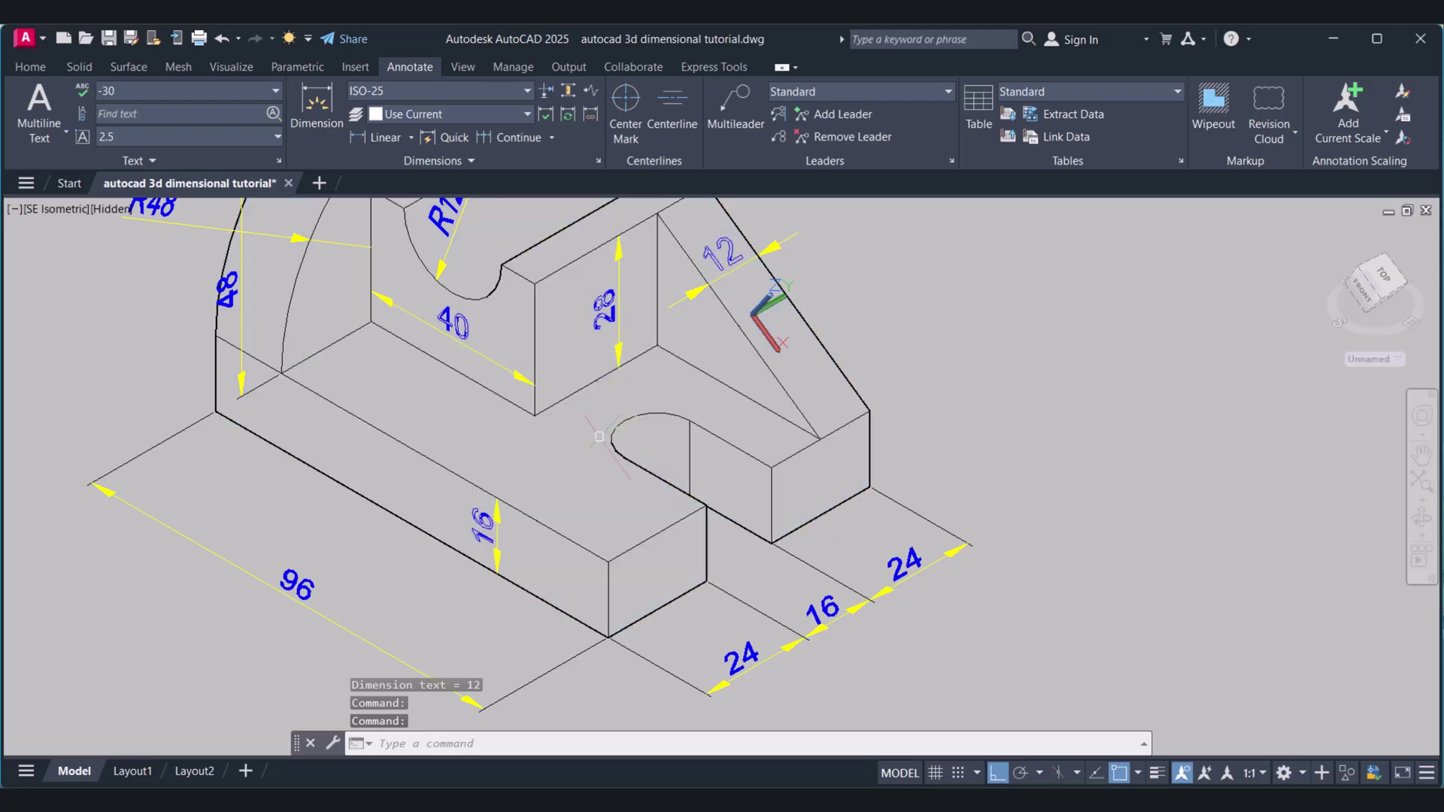
click(30, 66)
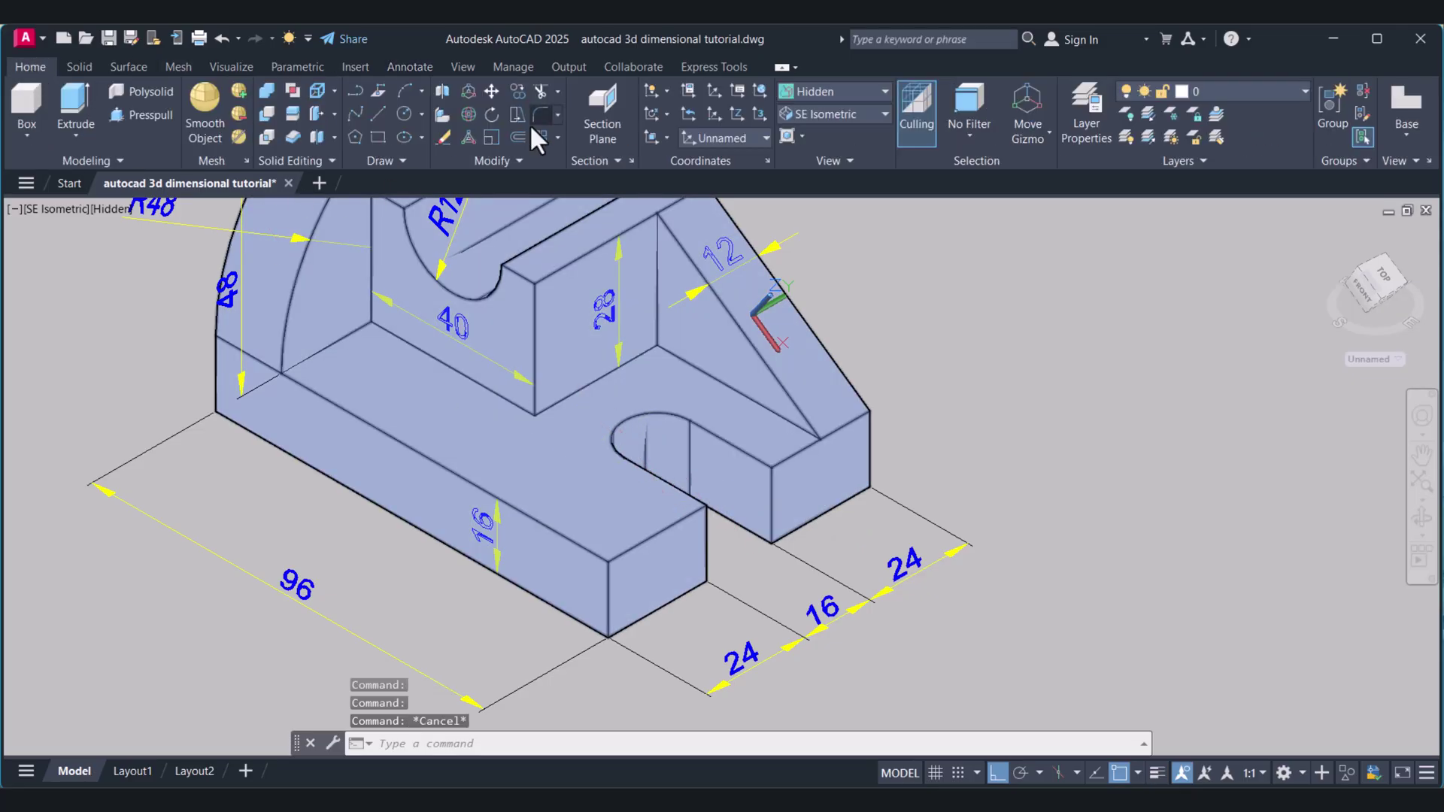
- Align the UCS to the front base's top face
click(667, 136)
click(661, 236)
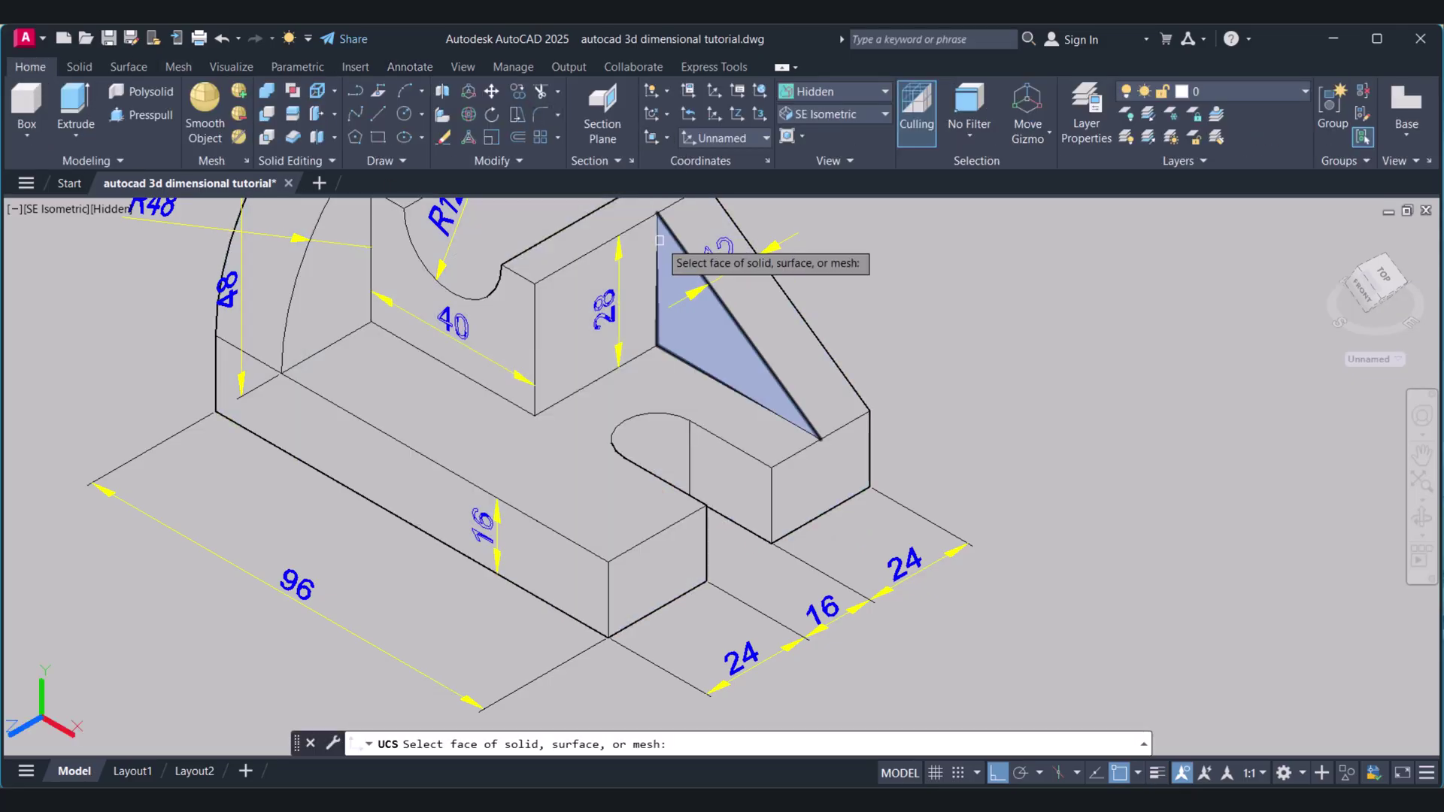
click(606, 504)
click(648, 584)
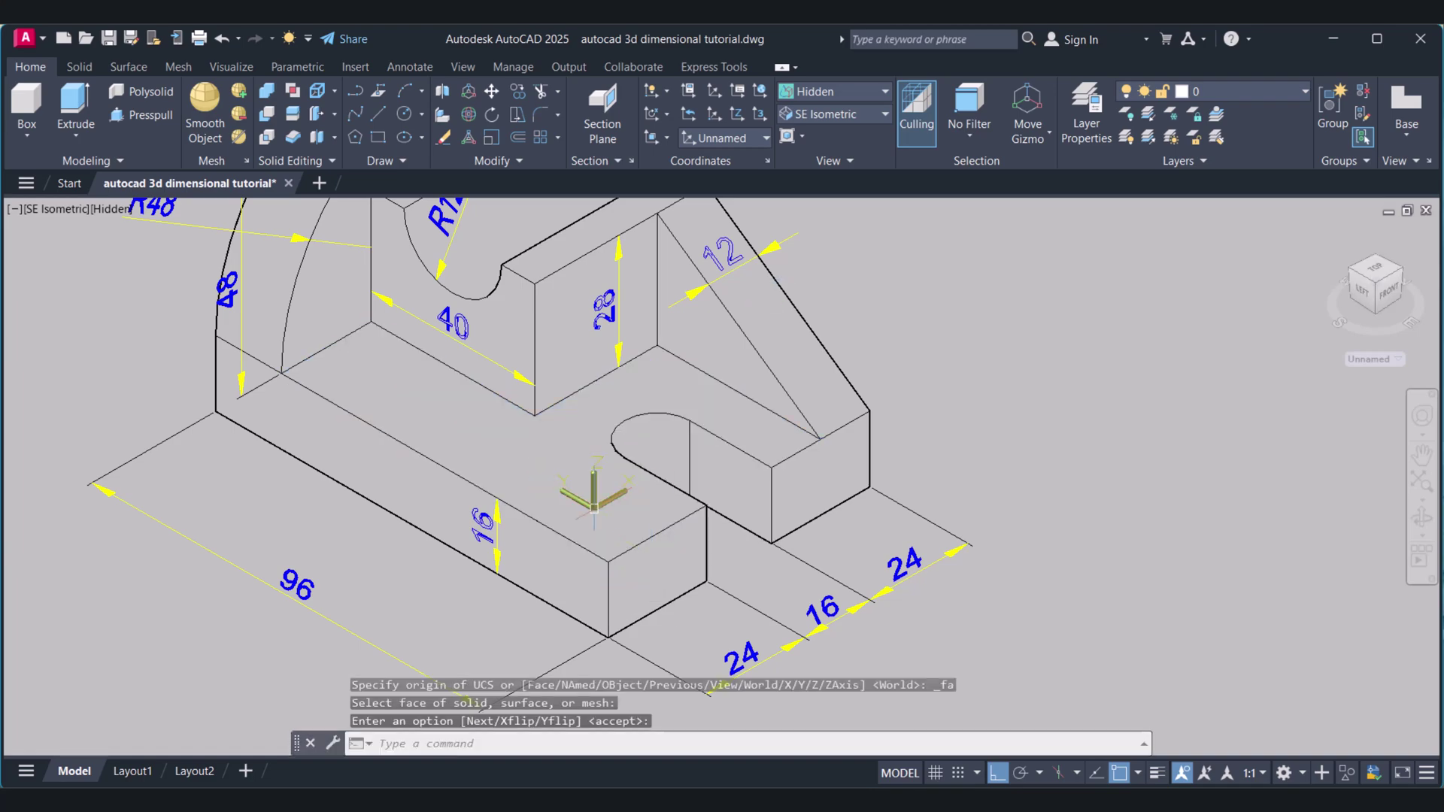
- Add a 20 linear dimension across the base's top face beside the slot
click(409, 67)
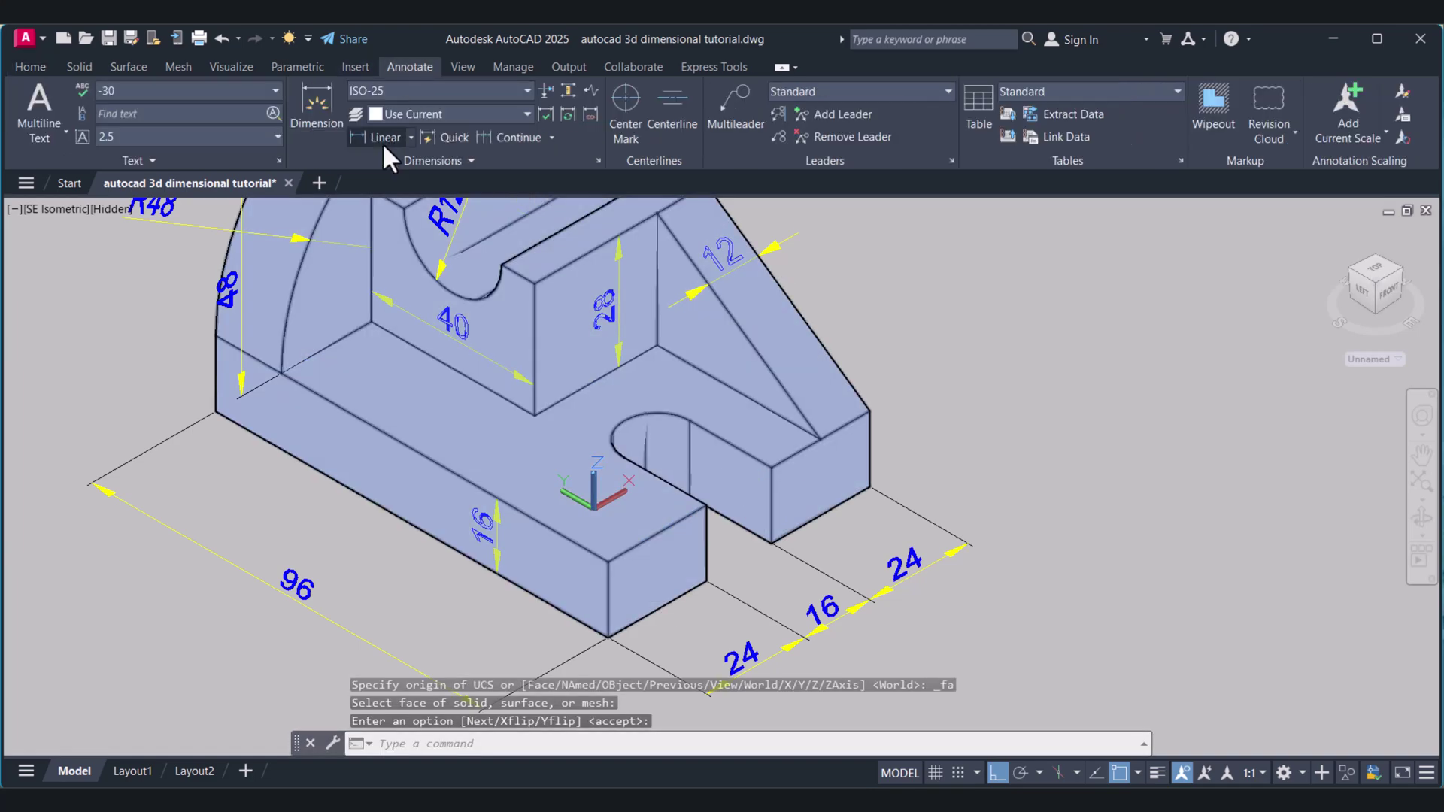
click(360, 140)
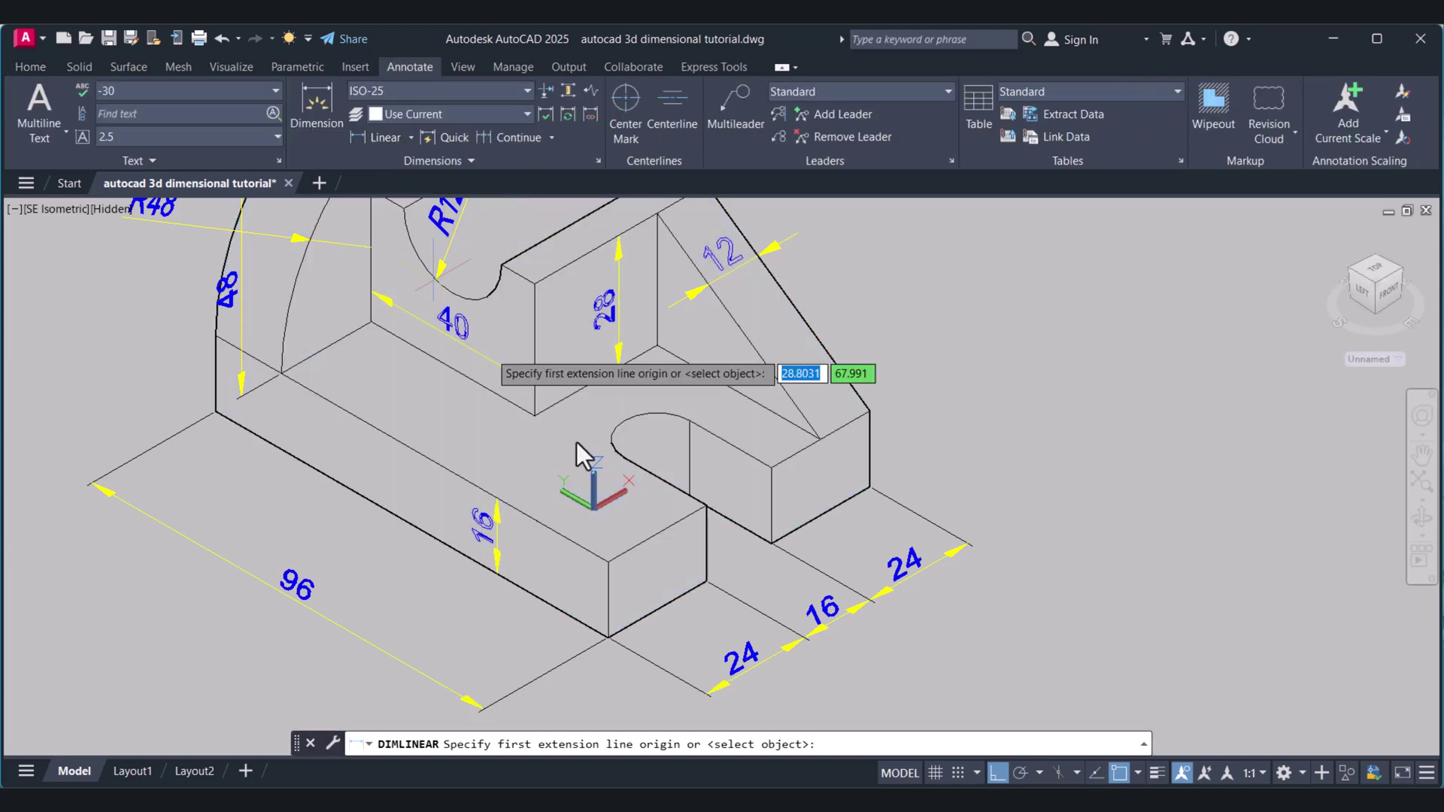
click(706, 505)
click(618, 455)
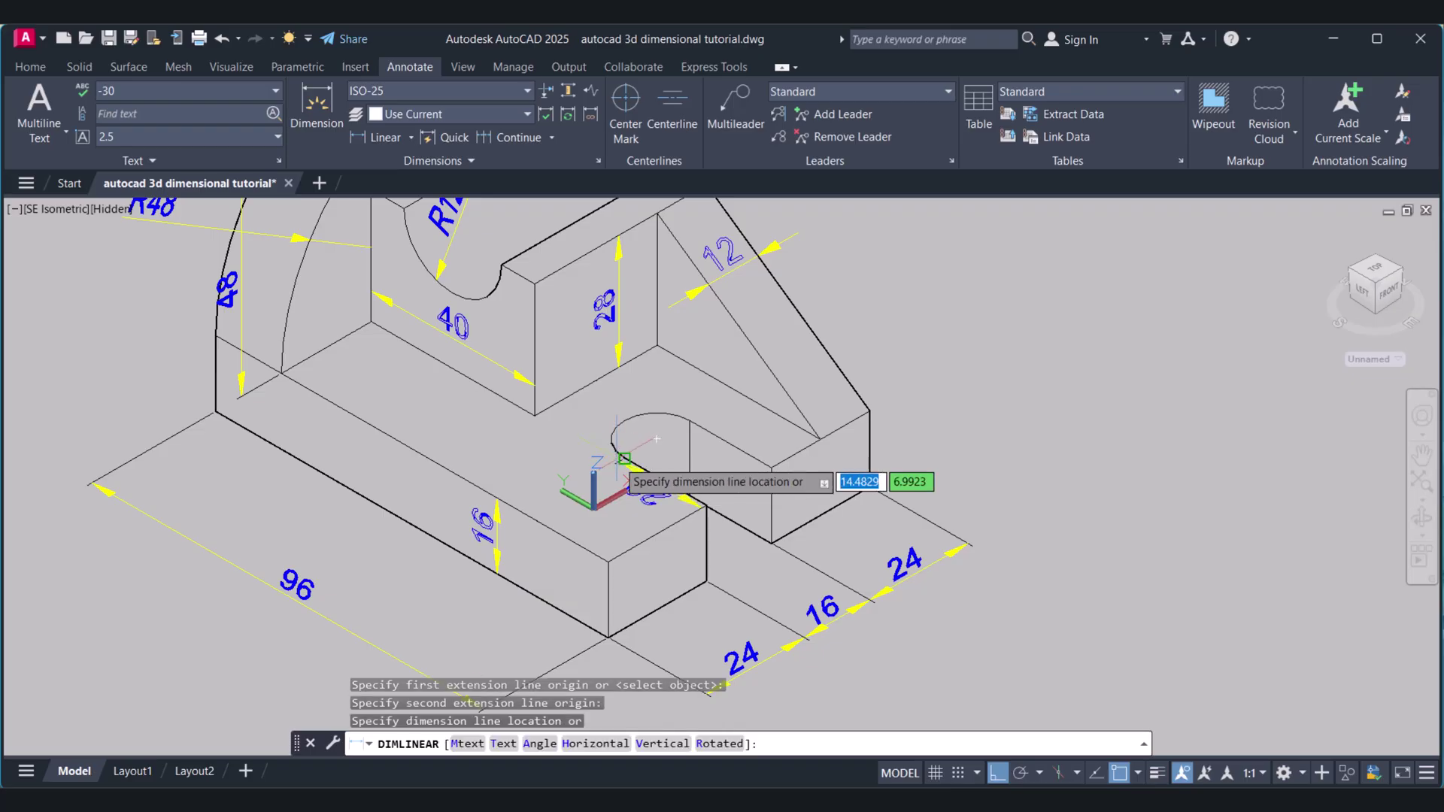
click(657, 515)
key(Escape)
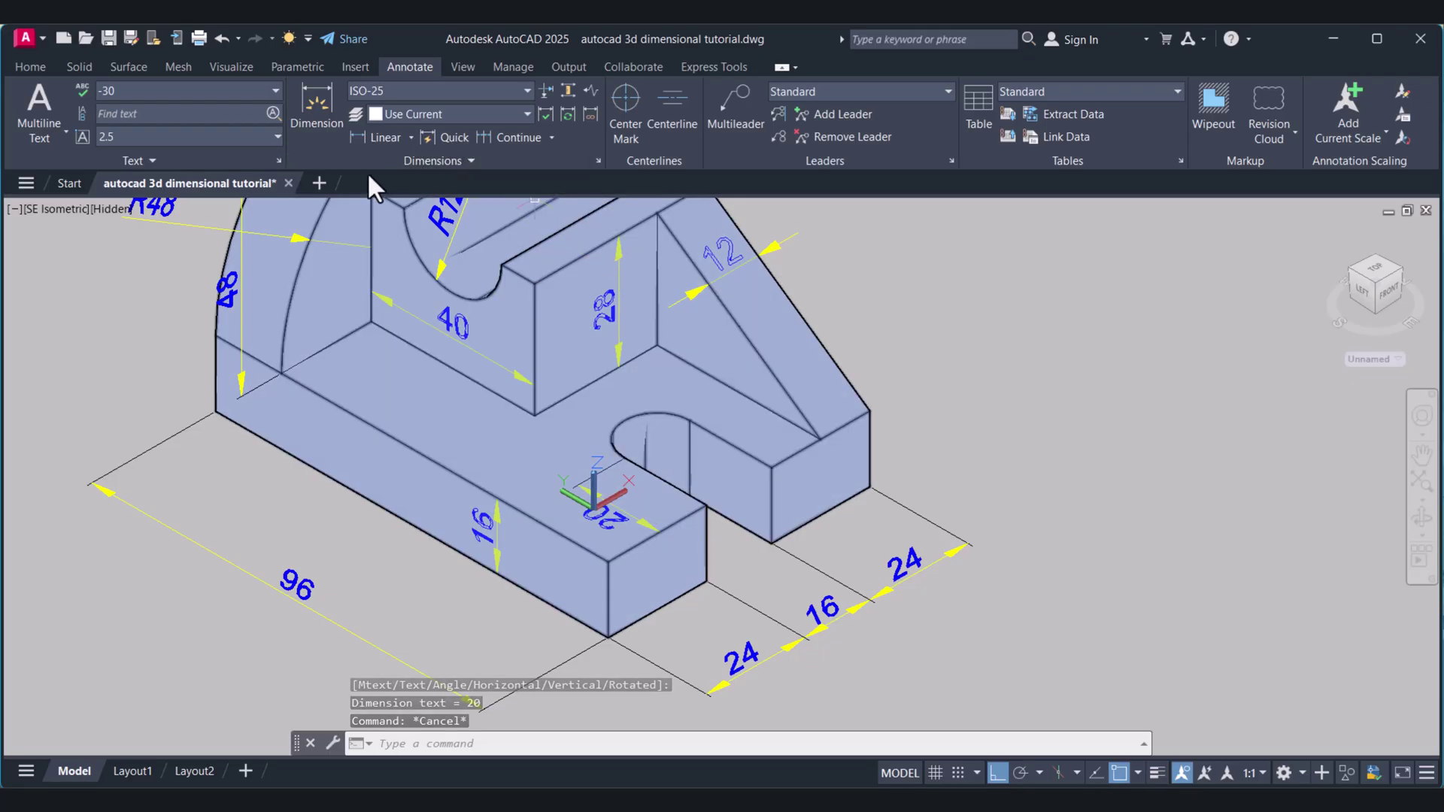
- Label the U-shaped slot's rounded end with an R8 radius dimension
click(411, 138)
click(401, 320)
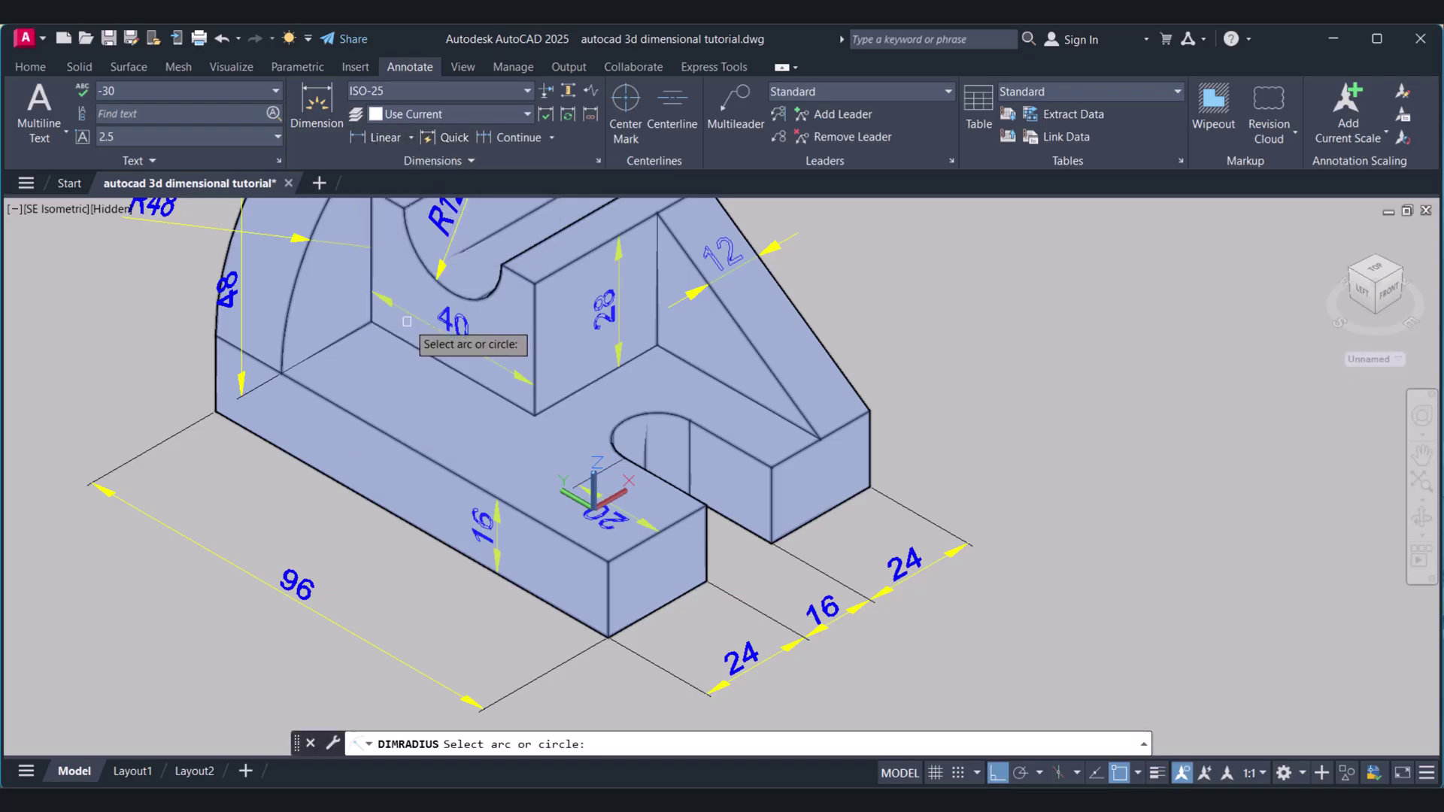
click(623, 430)
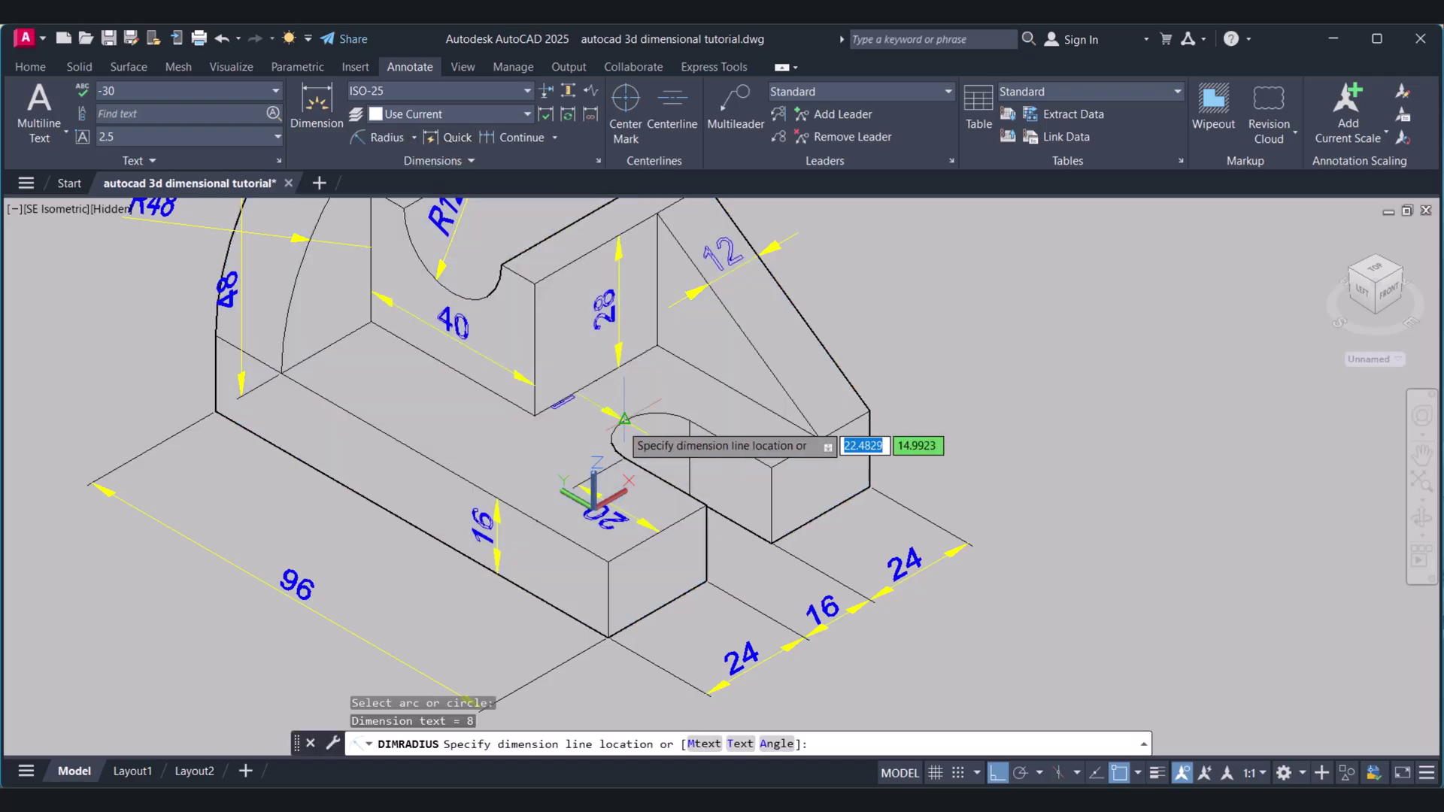
click(513, 447)
scroll(933, 435, down, 5)
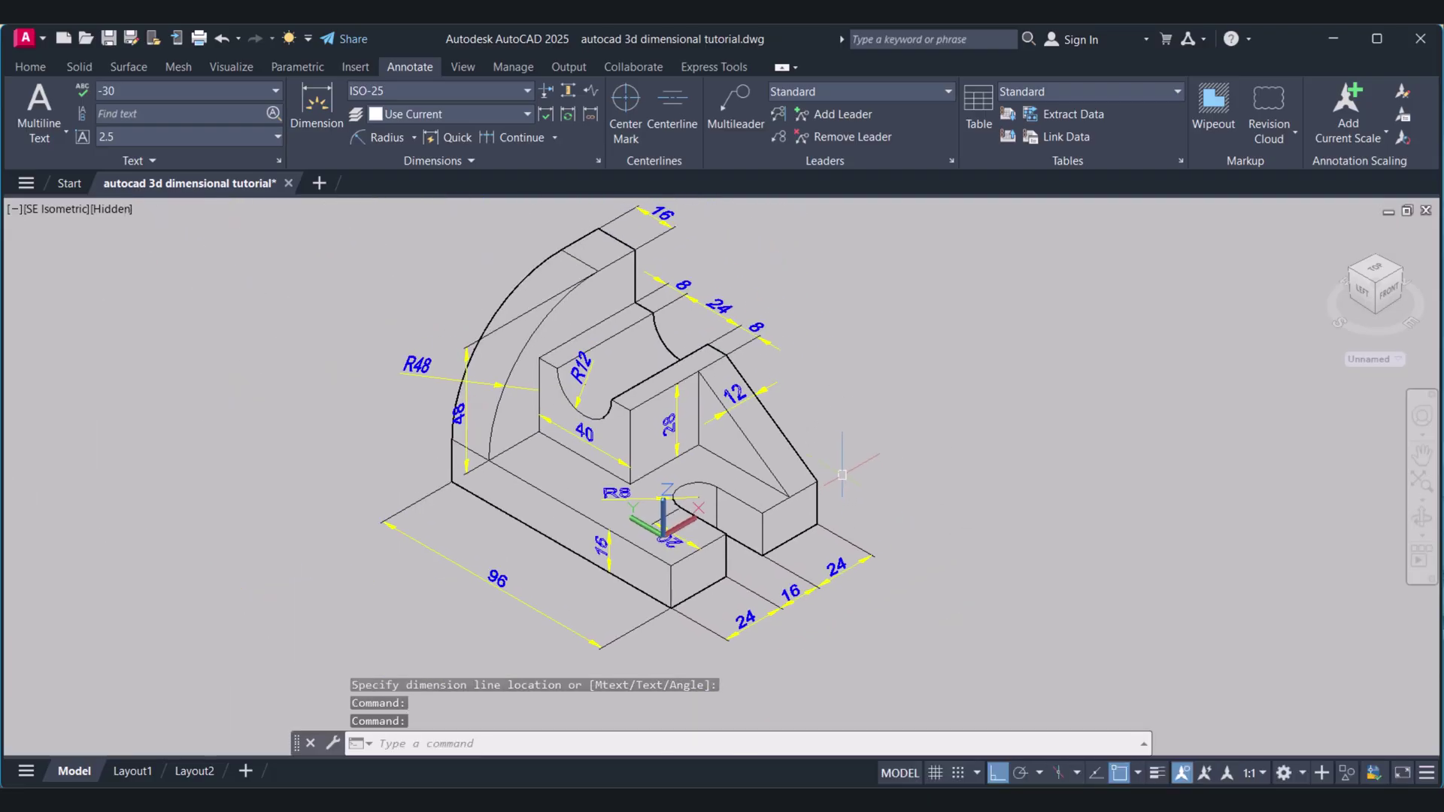
middle_drag(843, 475, 837, 482)
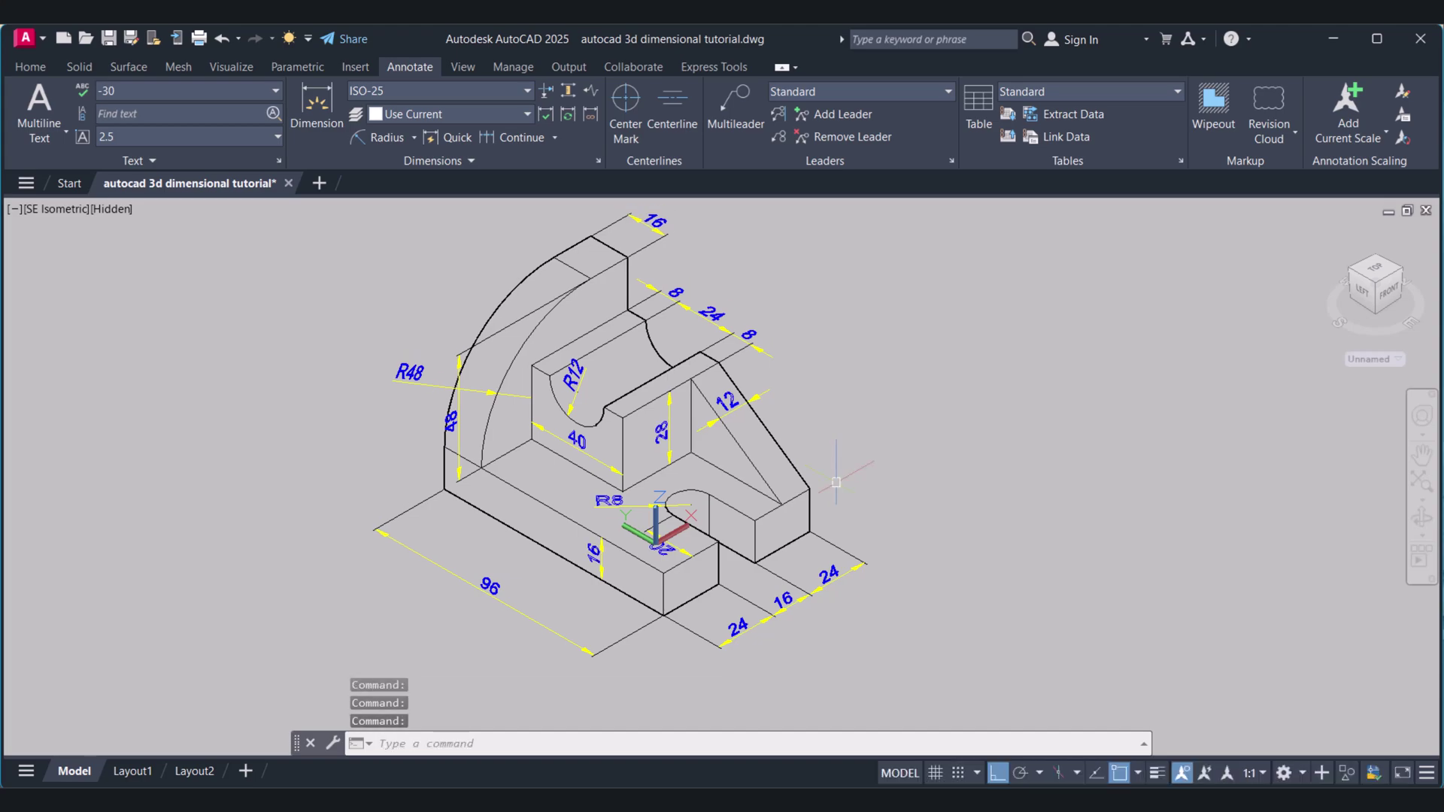
click(30, 66)
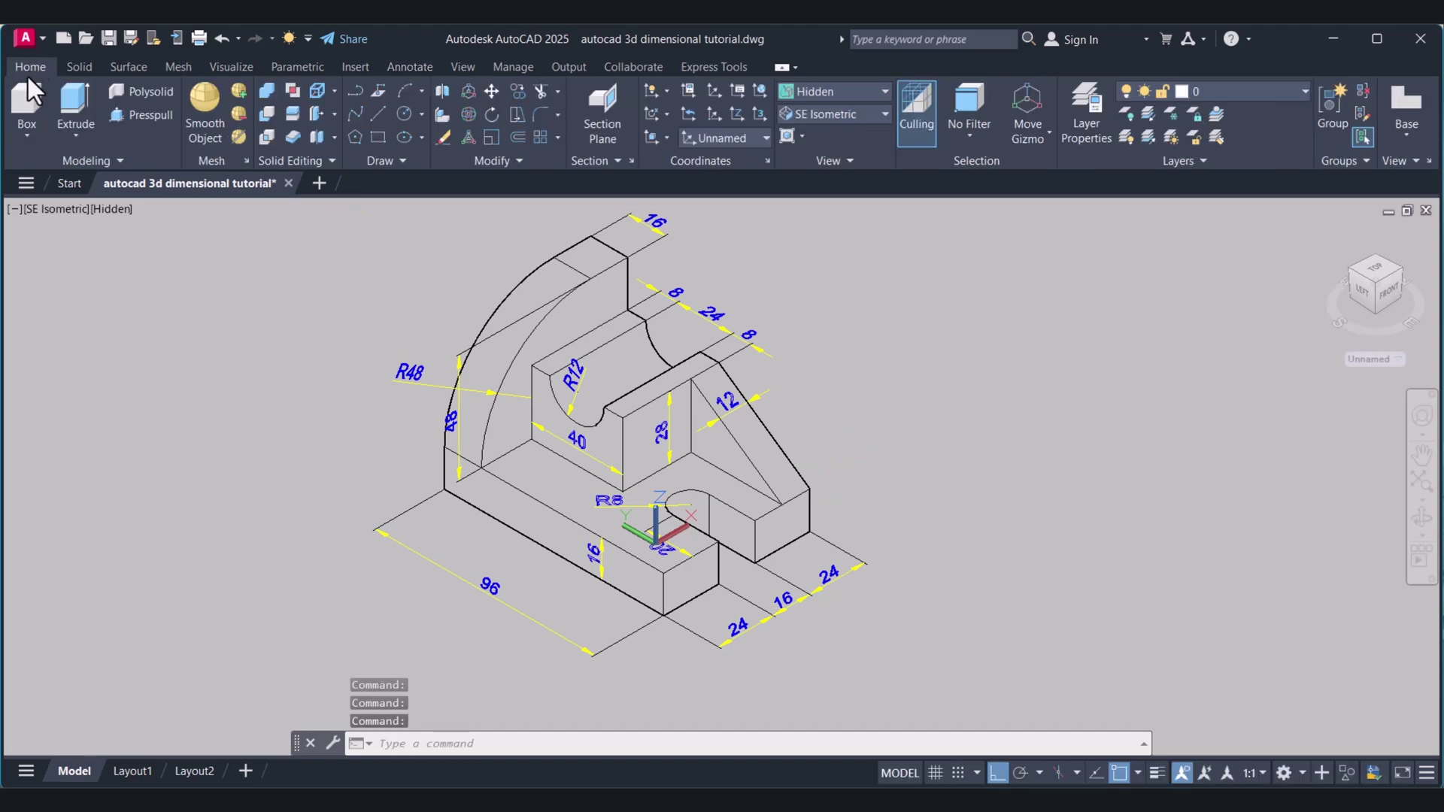
click(662, 138)
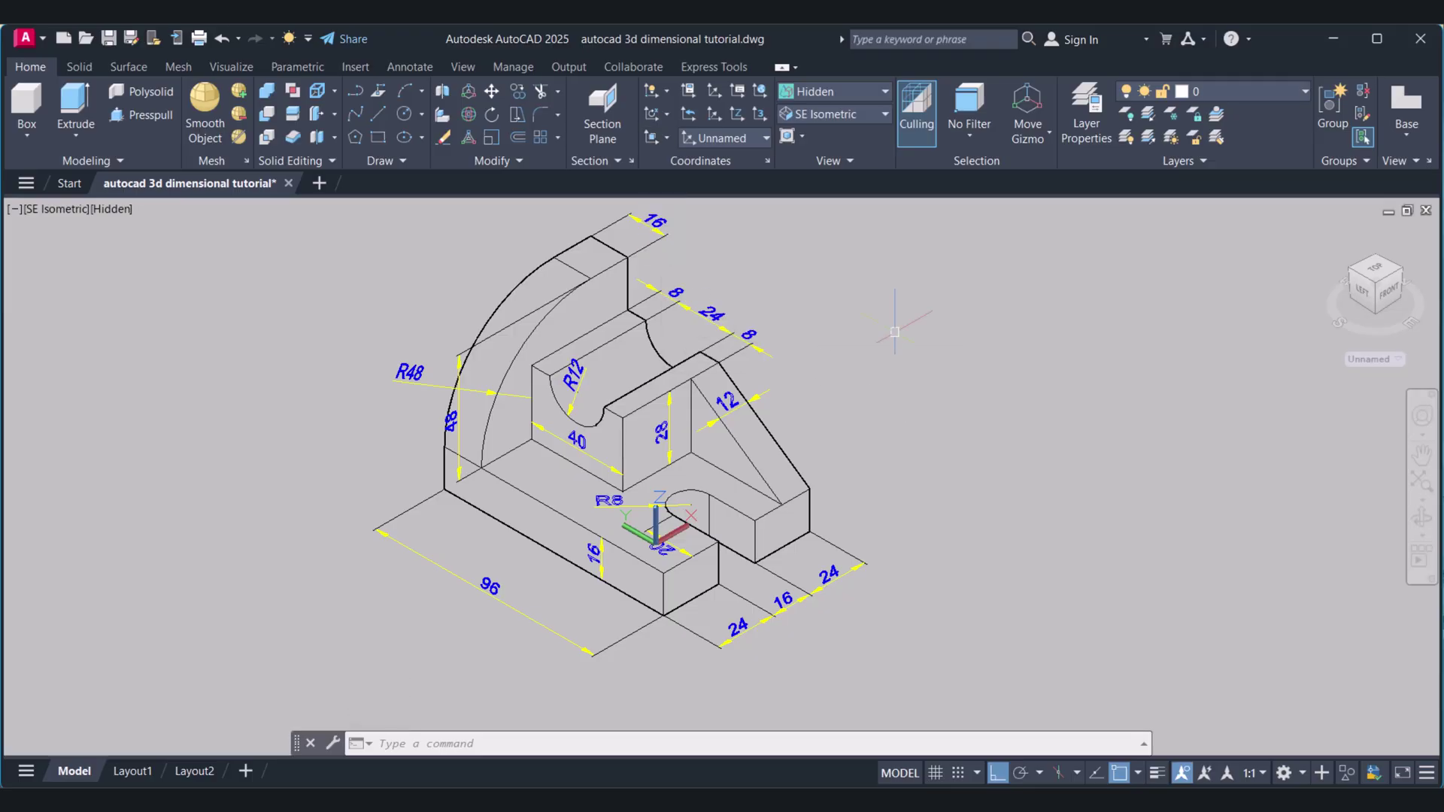
key(Escape)
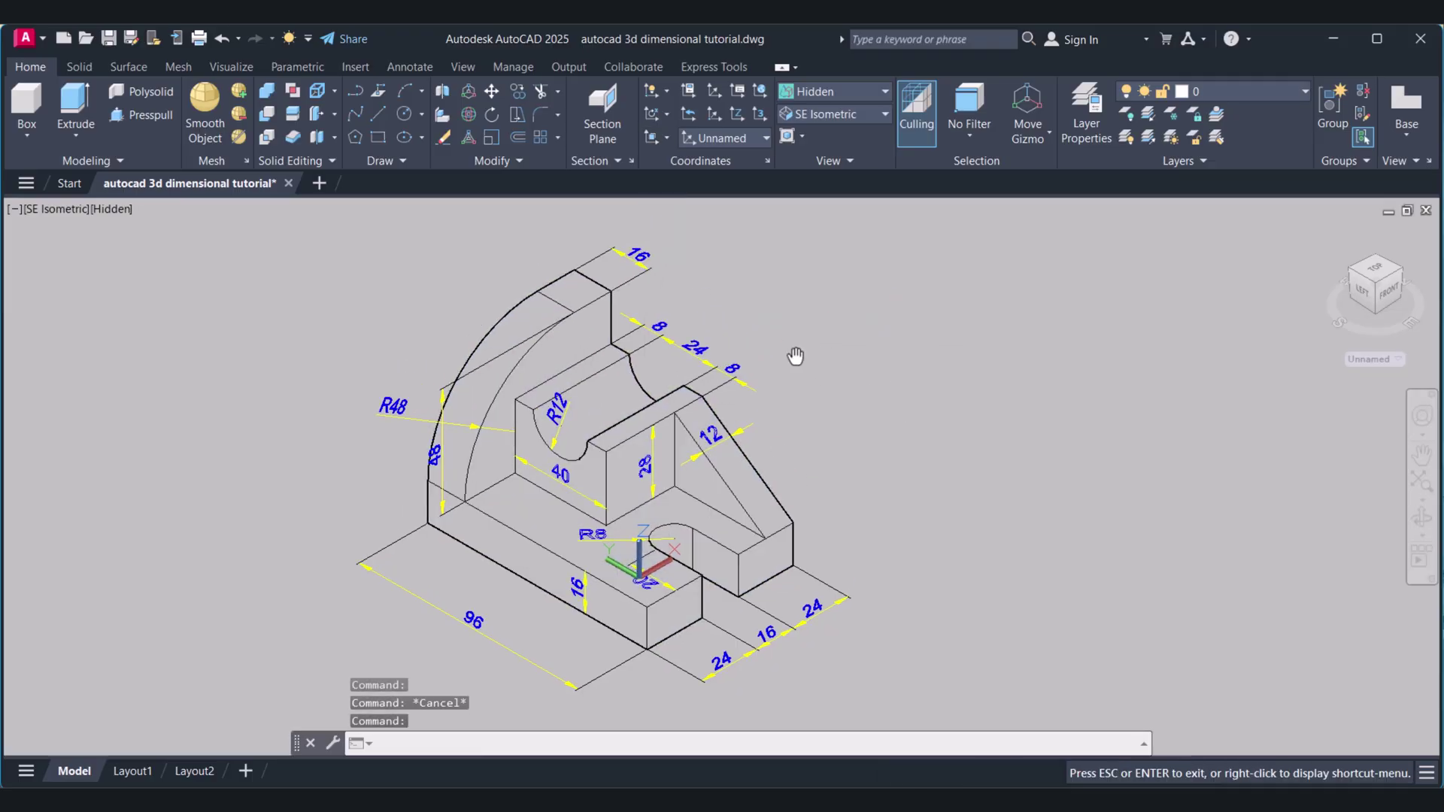
click(760, 450)
key(Escape)
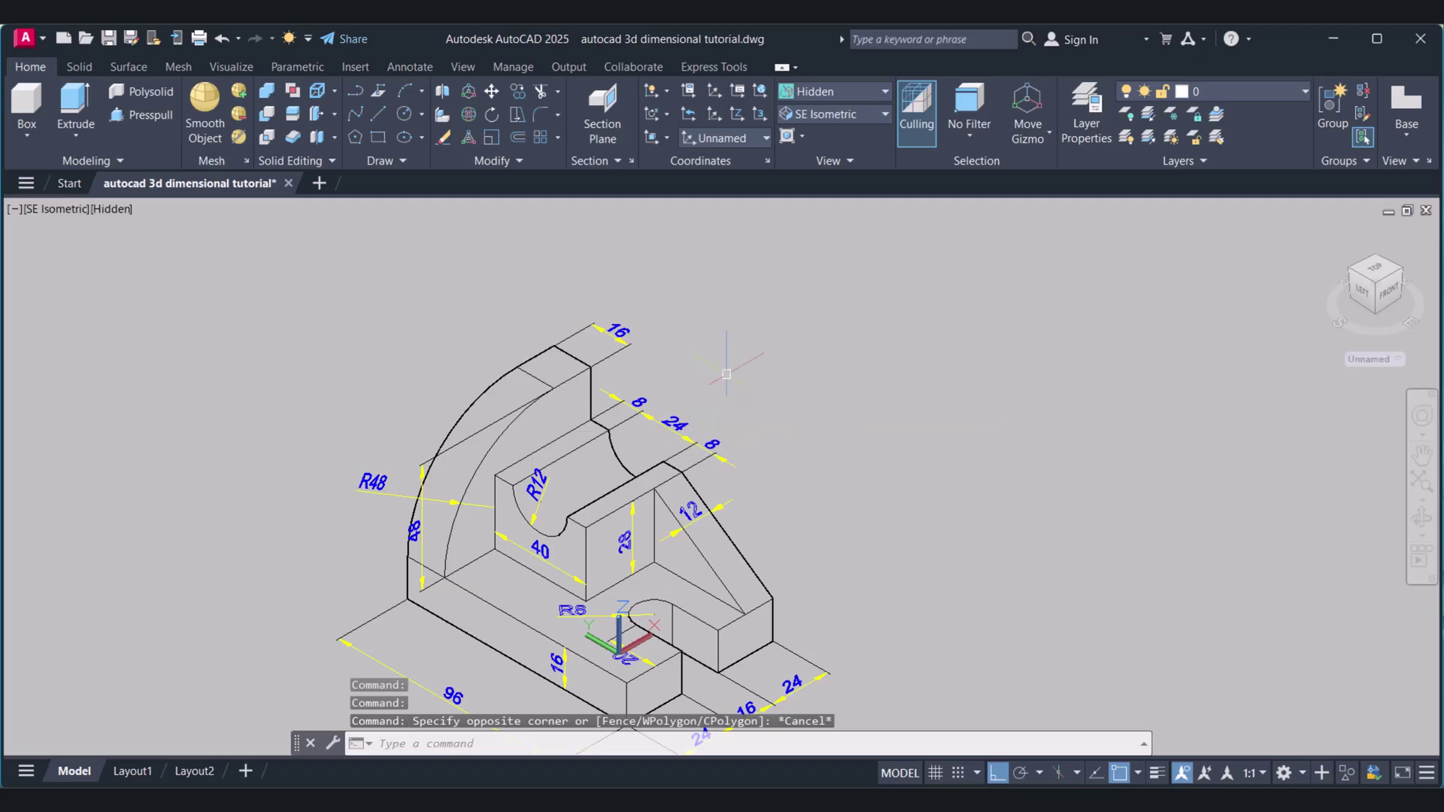
middle_drag(464, 706, 493, 615)
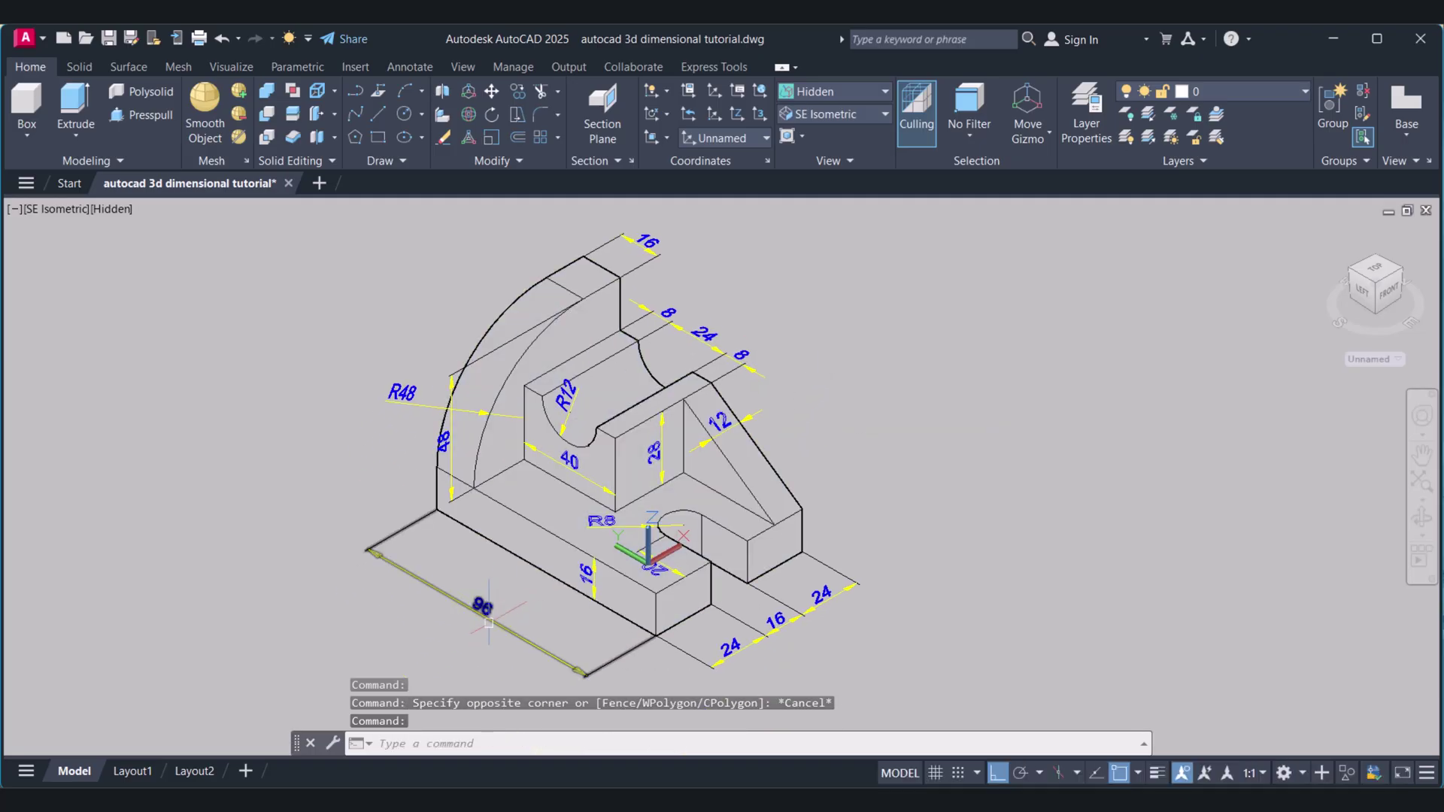
key(Escape)
- Use MATCHPROP to copy the 96 dimension's style onto the 8, 24 and other top-edge dimensions
text(matchprop)
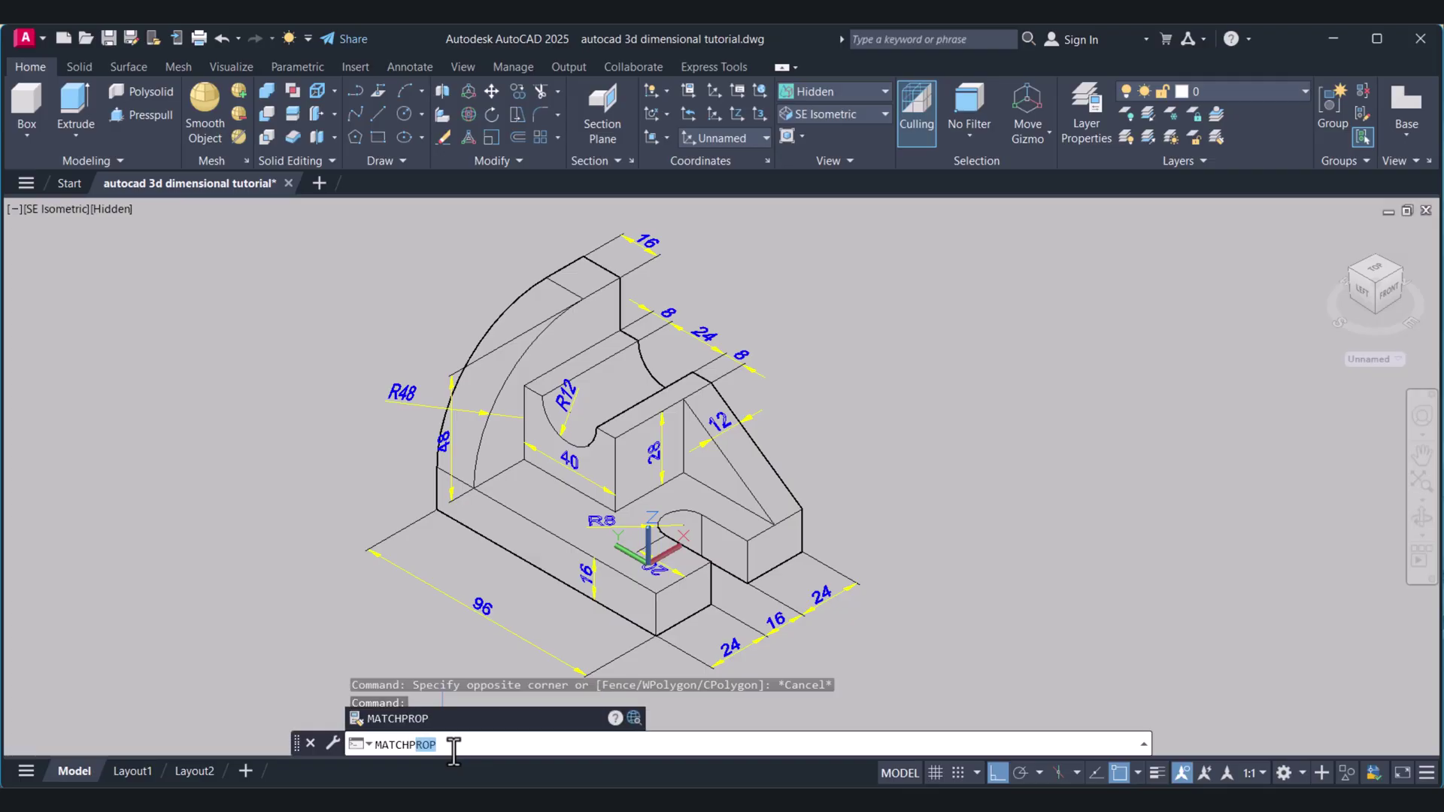
key(Return)
click(495, 636)
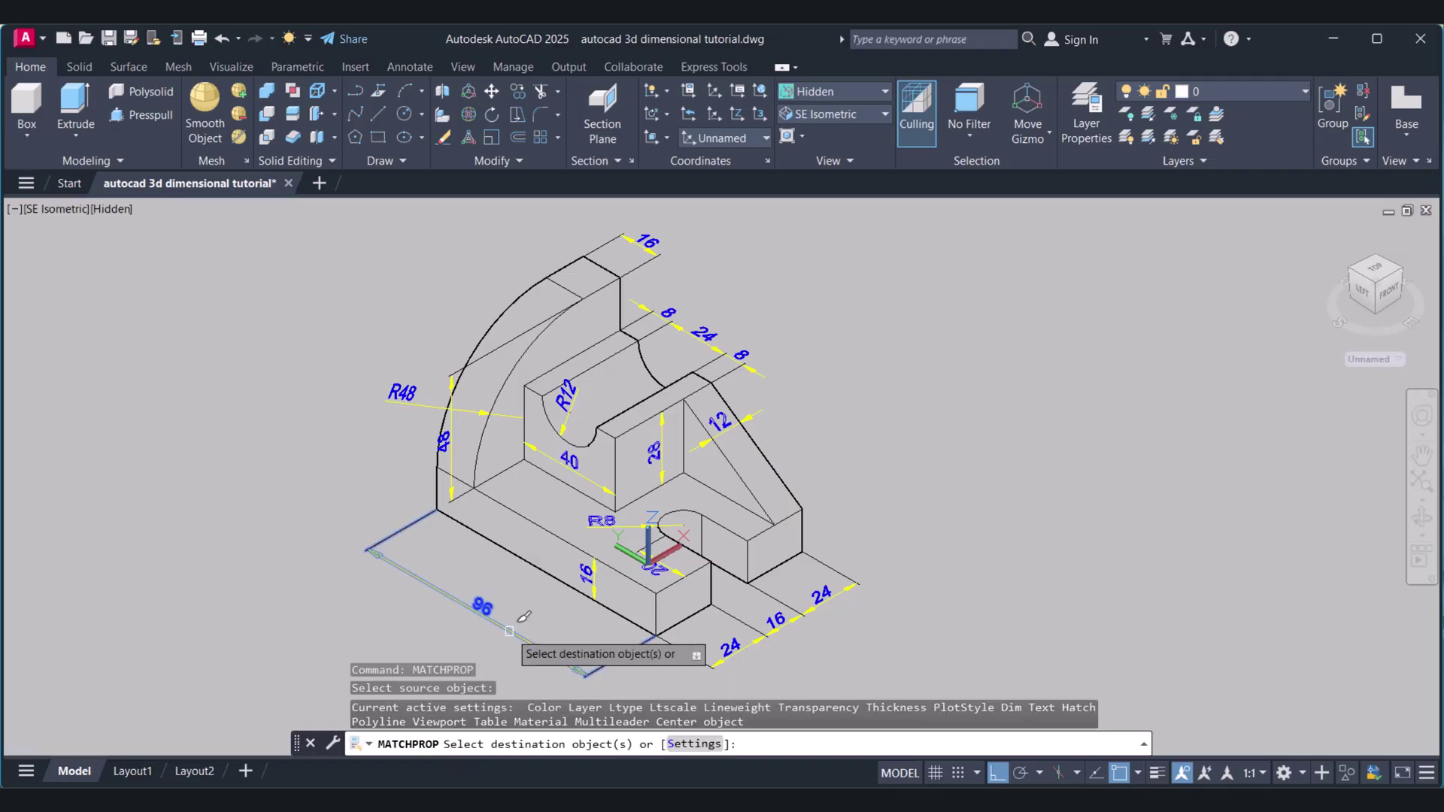
click(756, 340)
click(733, 325)
click(696, 315)
click(669, 310)
click(665, 225)
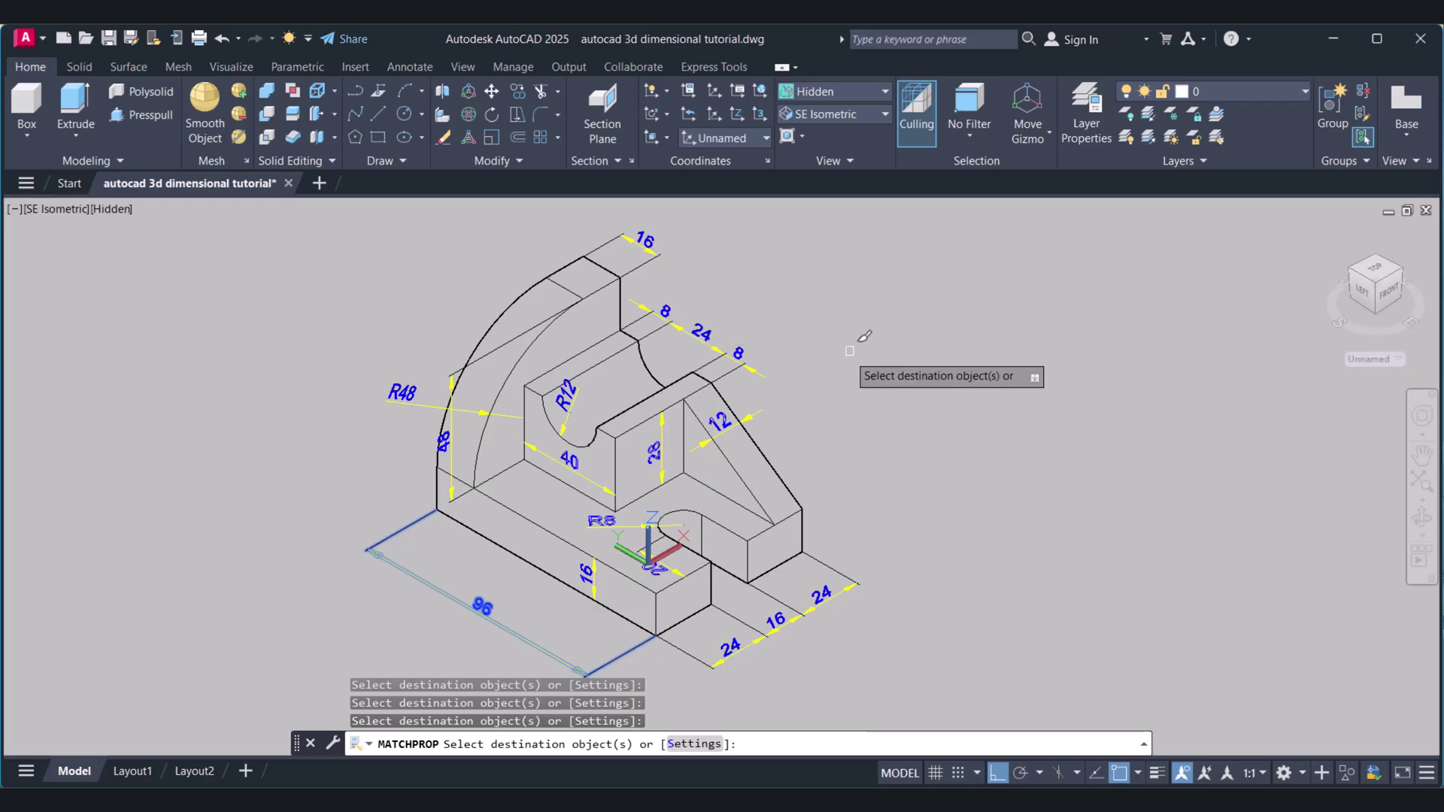
middle_drag(808, 455, 836, 414)
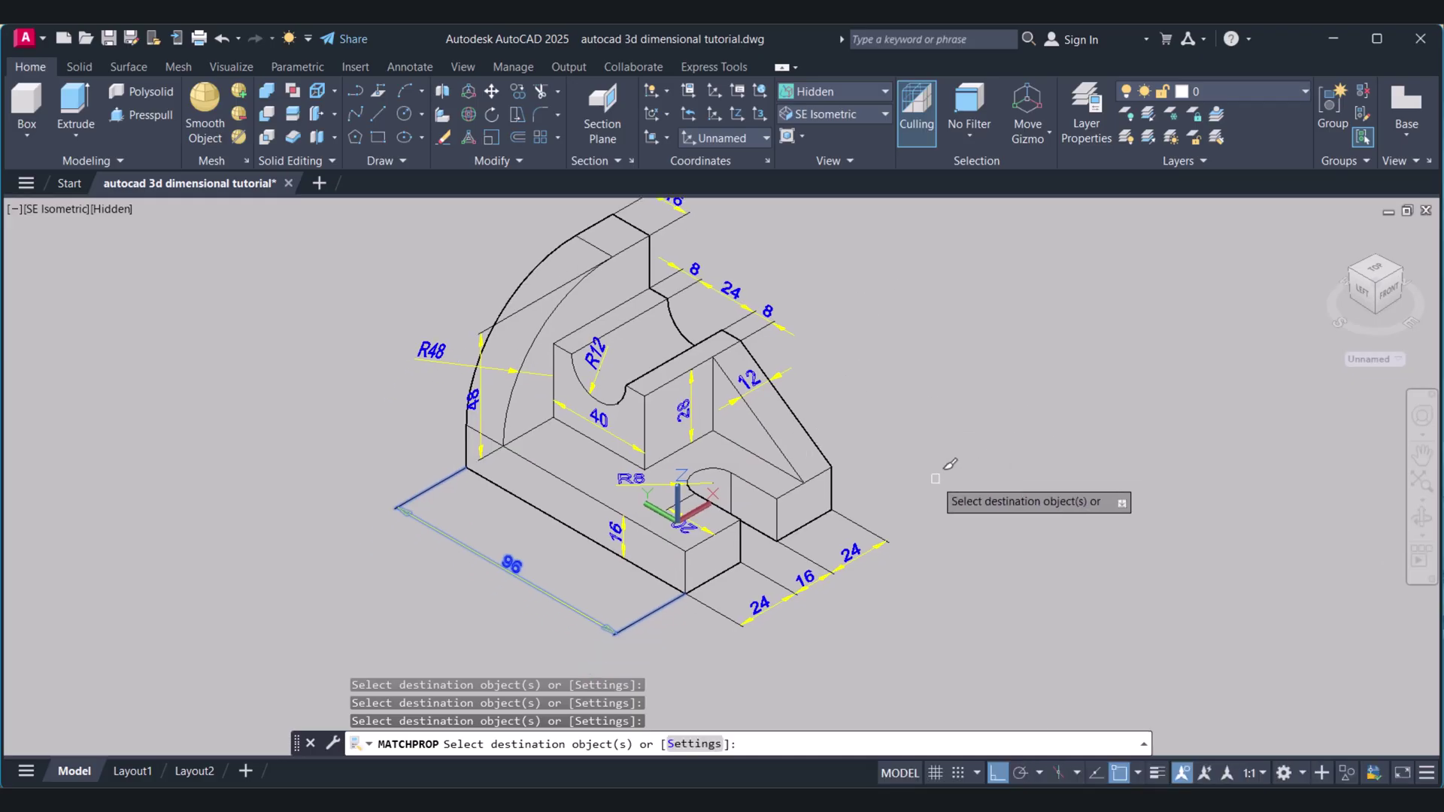
middle_drag(940, 481, 927, 522)
key(Escape)
scroll(824, 483, up, 3)
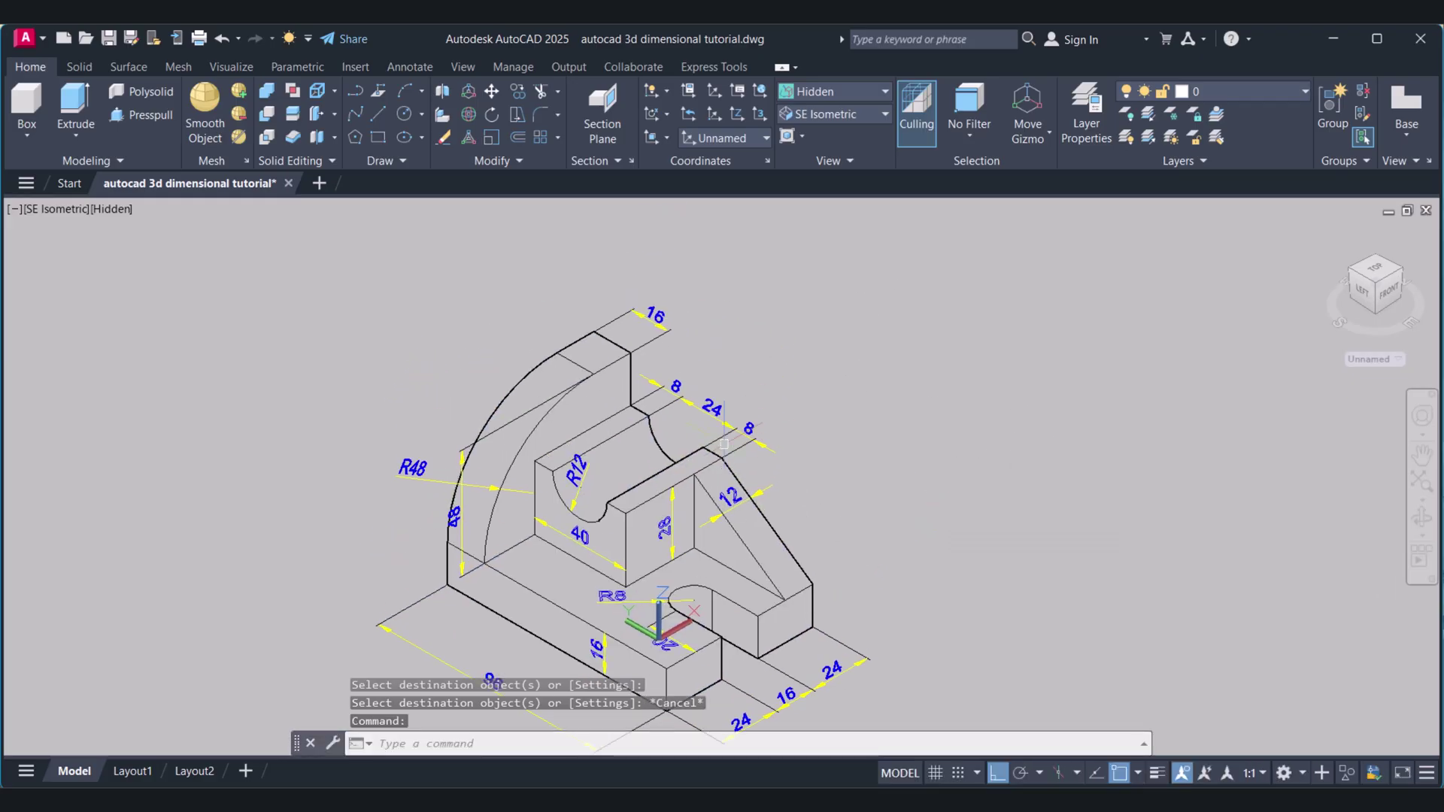